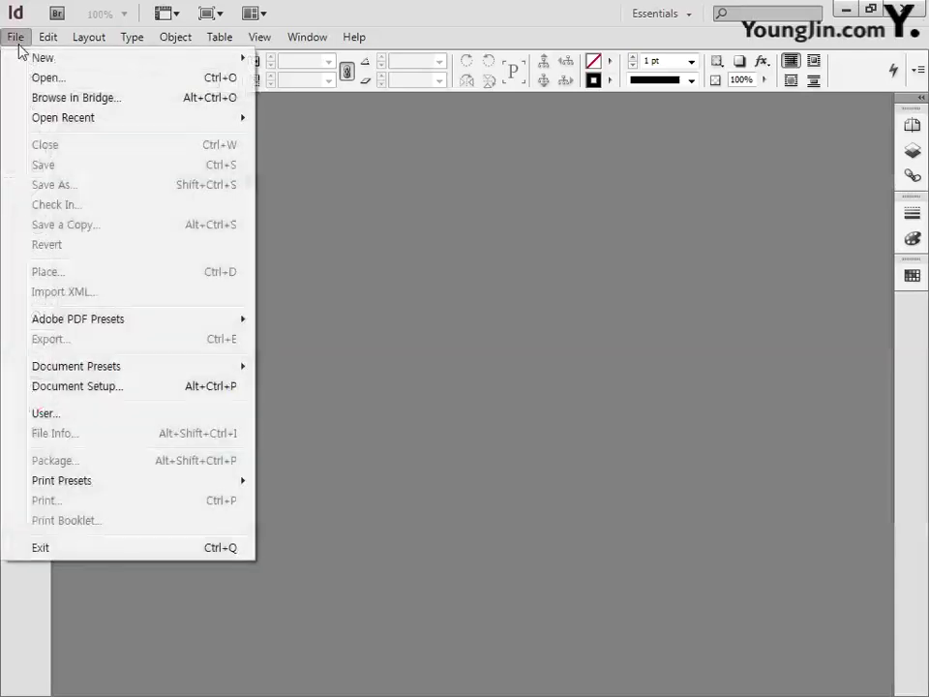
- Start a new print document with 1 page, facing pages off and page size A4
mouse_move(31, 60)
left_click(312, 58)
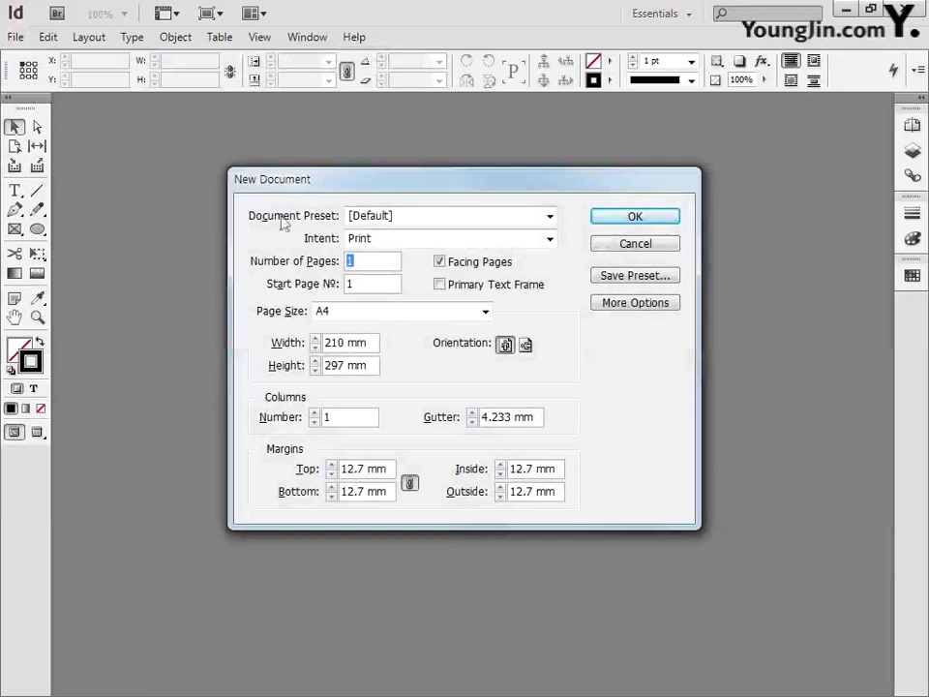
type("1")
left_click(439, 263)
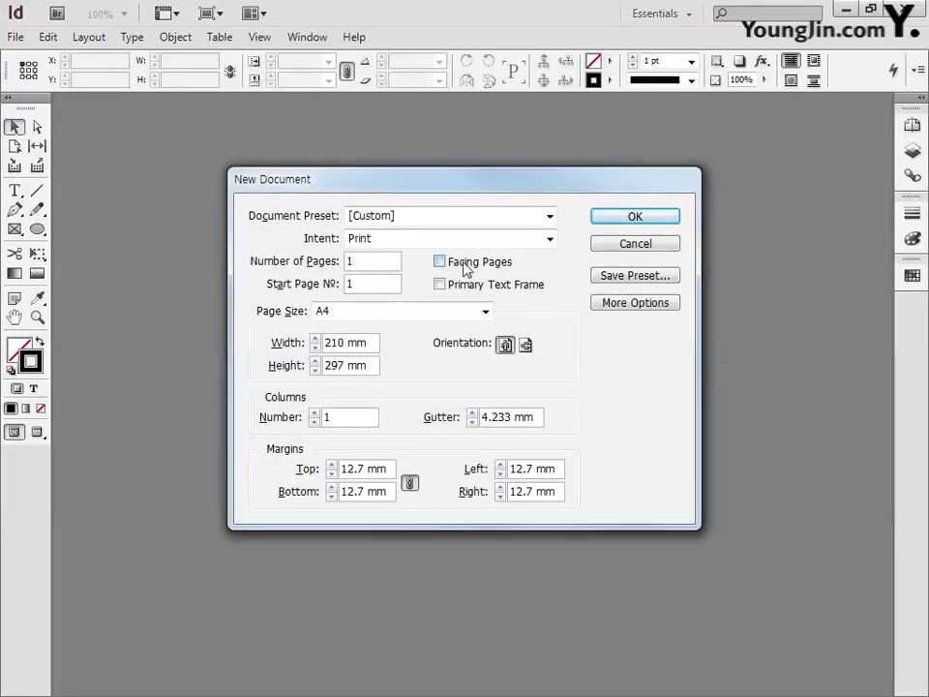
left_click(392, 313)
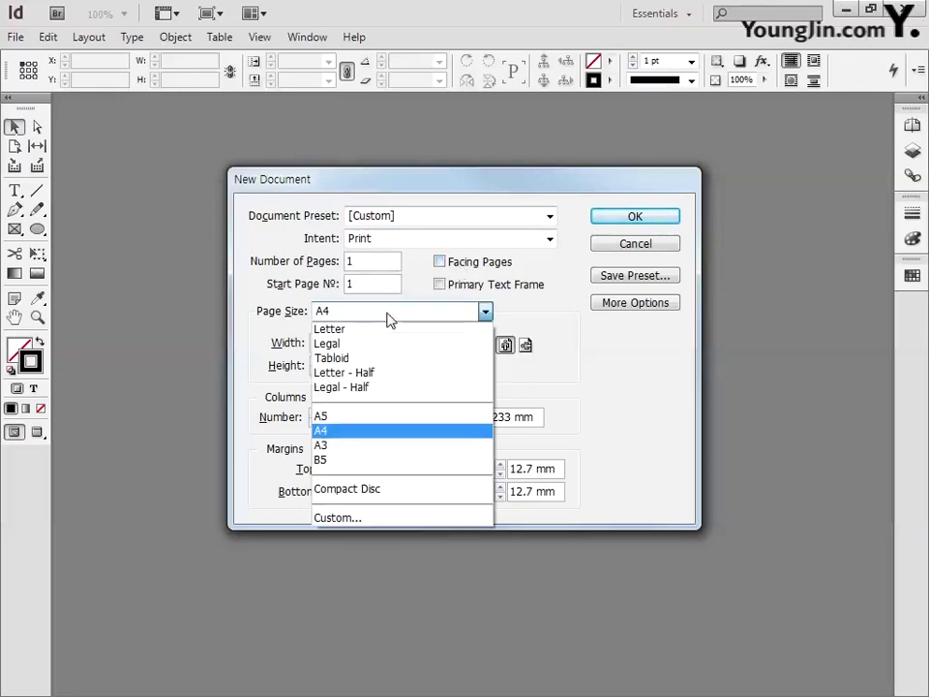
left_click(348, 432)
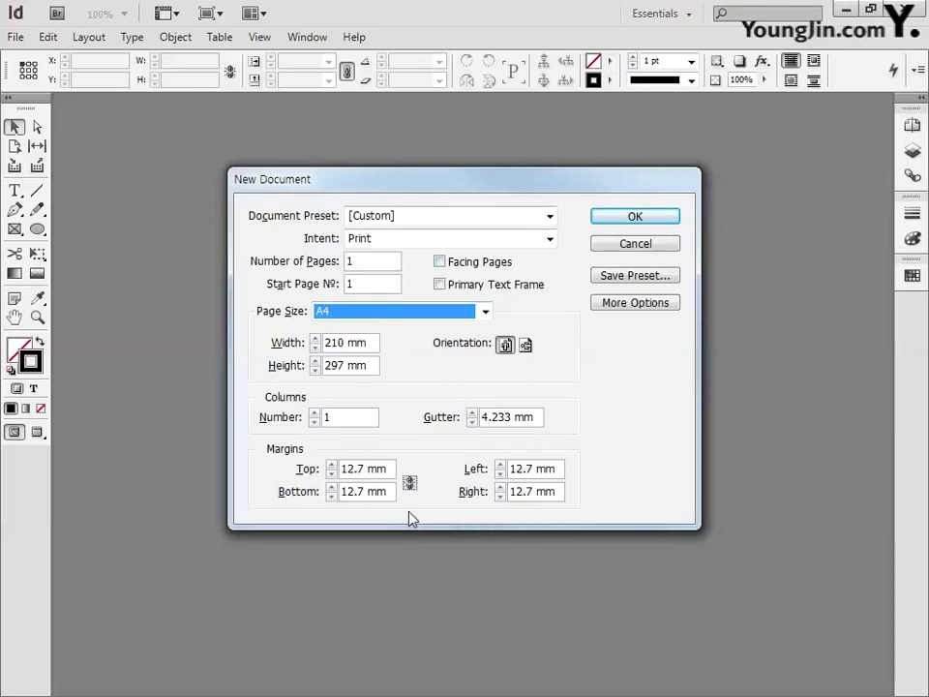
- Set unlinked margins of 25.5 mm at top and bottom and 22 mm at left and right, and create the document
left_click_drag(390, 470, 198, 481)
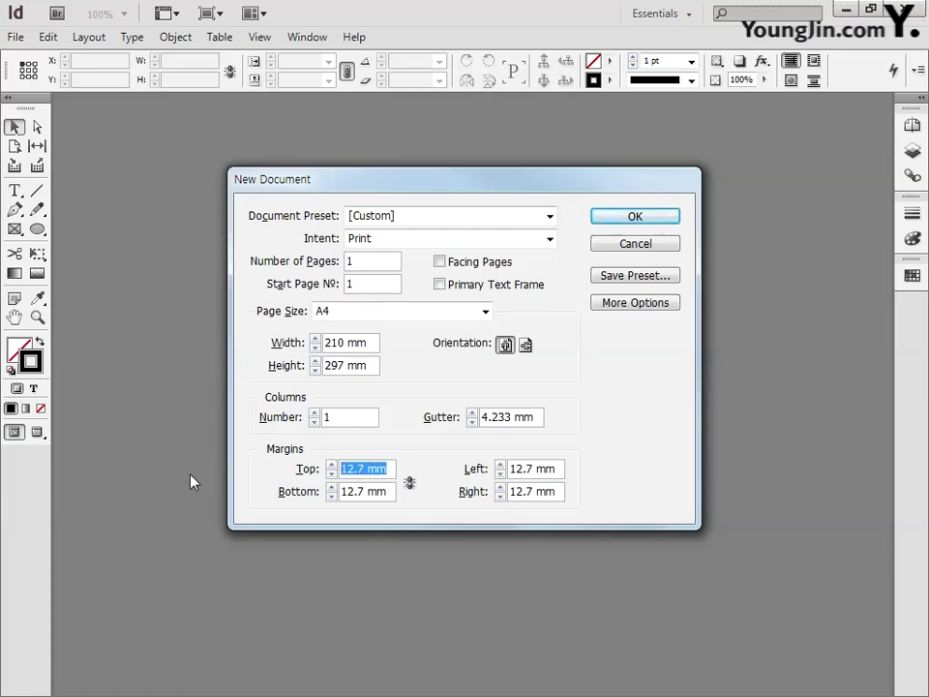
type("25.5")
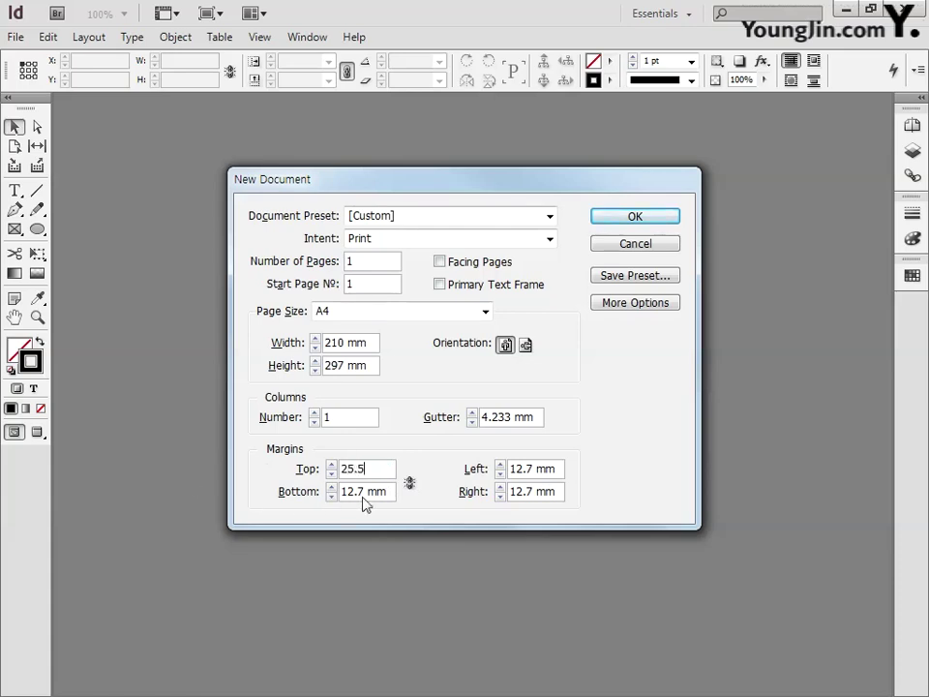
left_click_drag(392, 492, 259, 492)
type("25.5")
left_click_drag(556, 470, 462, 474)
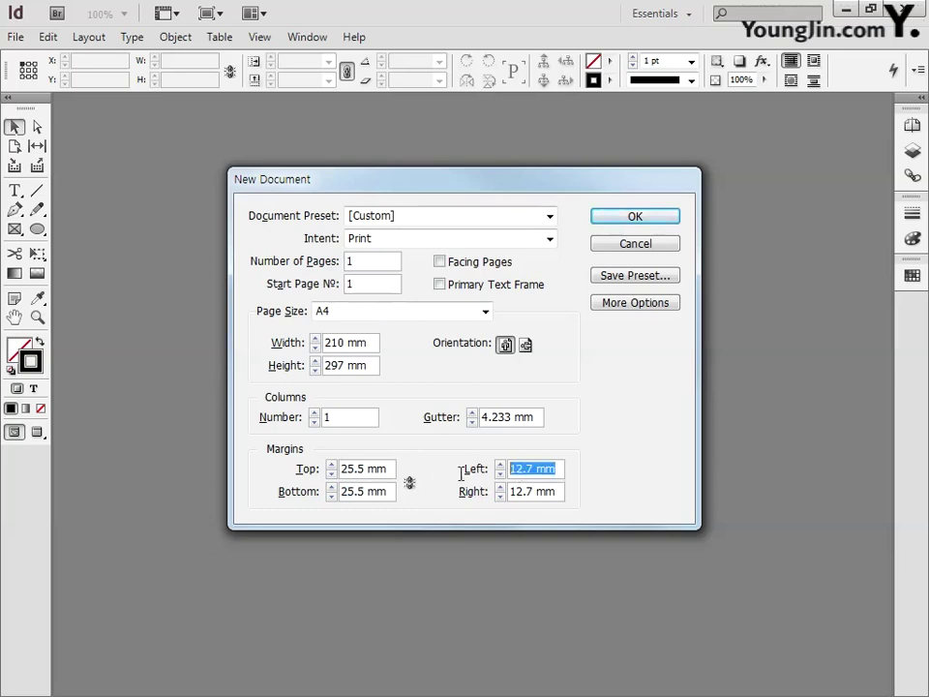
type("22")
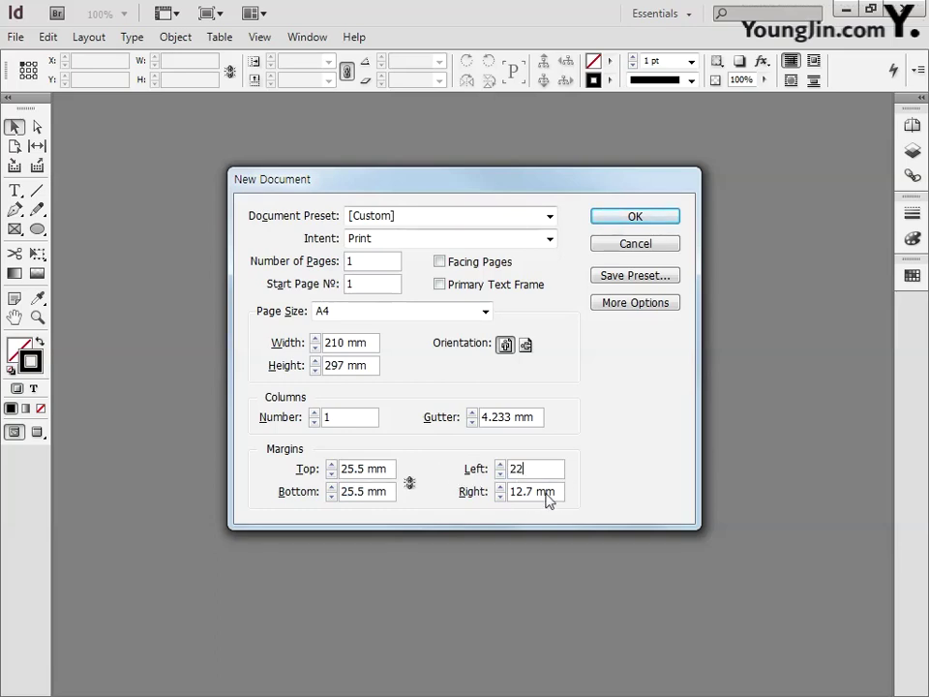
left_click_drag(550, 494, 411, 498)
type("22")
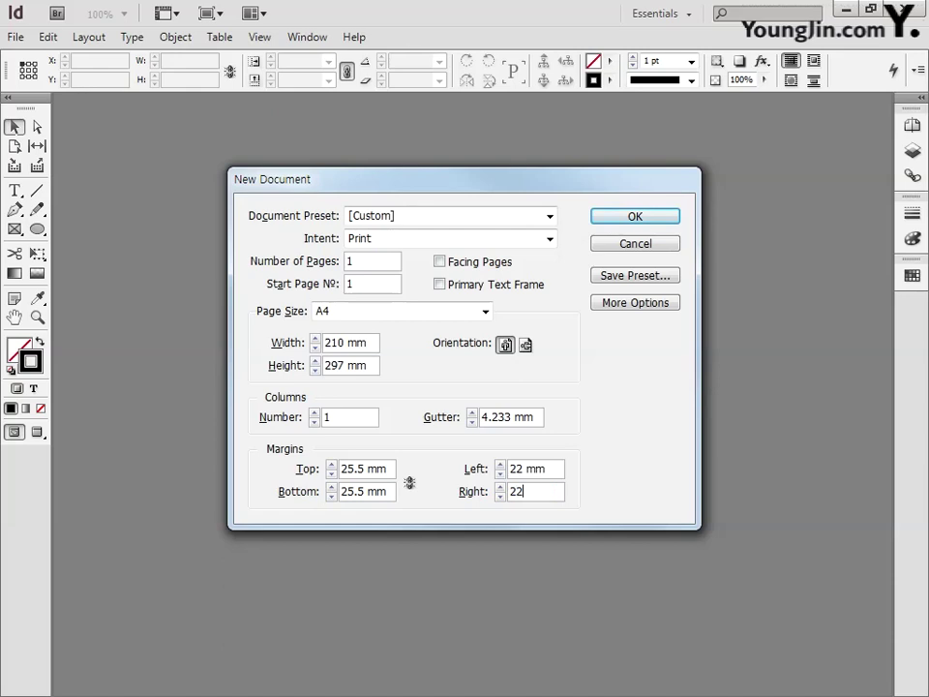
left_click(612, 216)
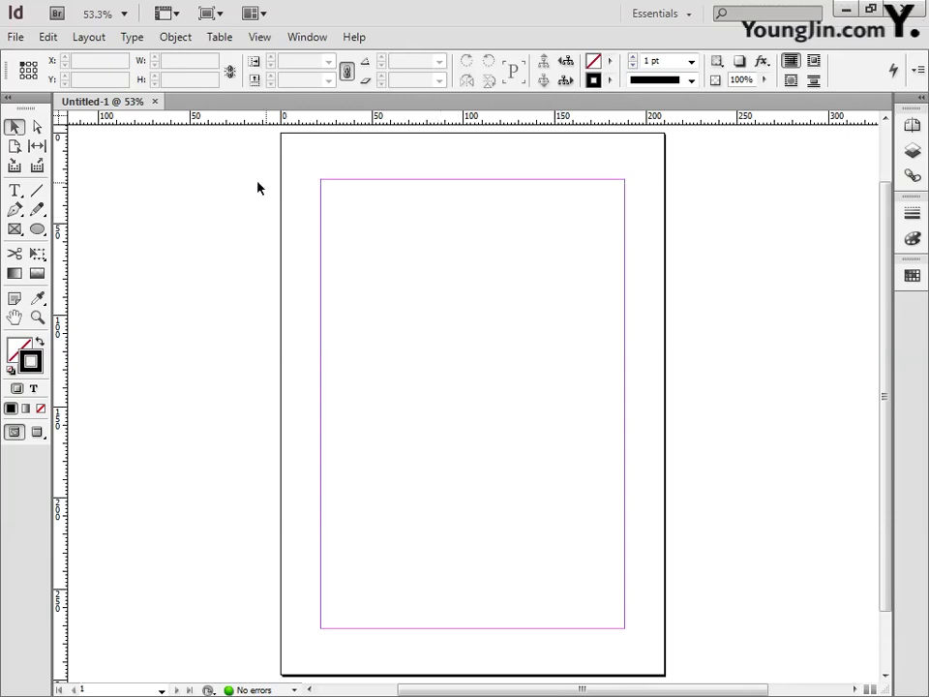
- Set the ruler origin at the upper-left corner of the margins and add a vertical guide at X 3 mm
left_click_drag(60, 118, 320, 179)
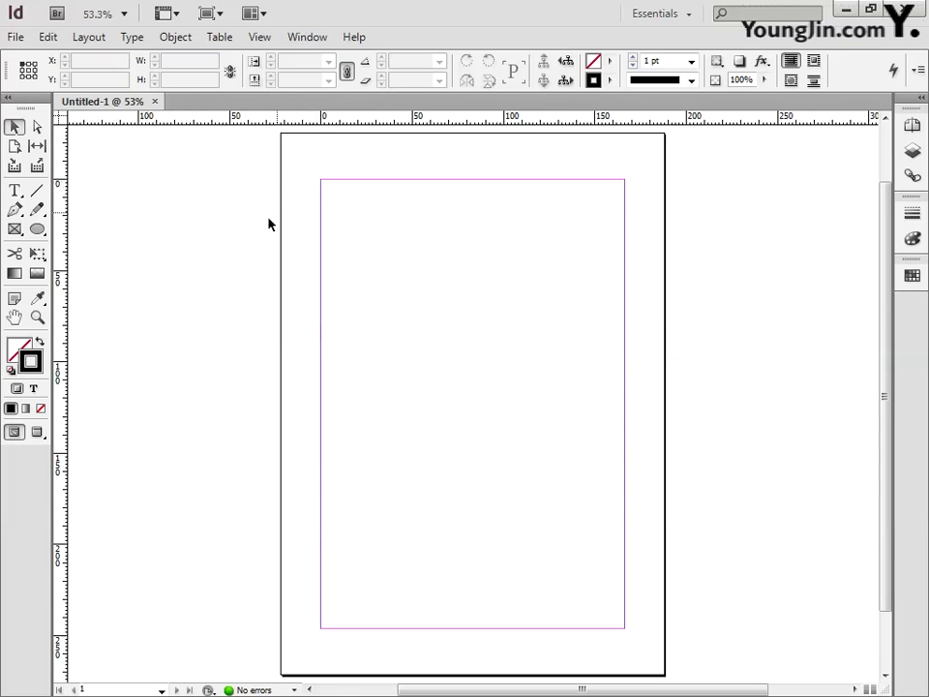
left_click(37, 316)
left_click_drag(295, 159, 344, 190)
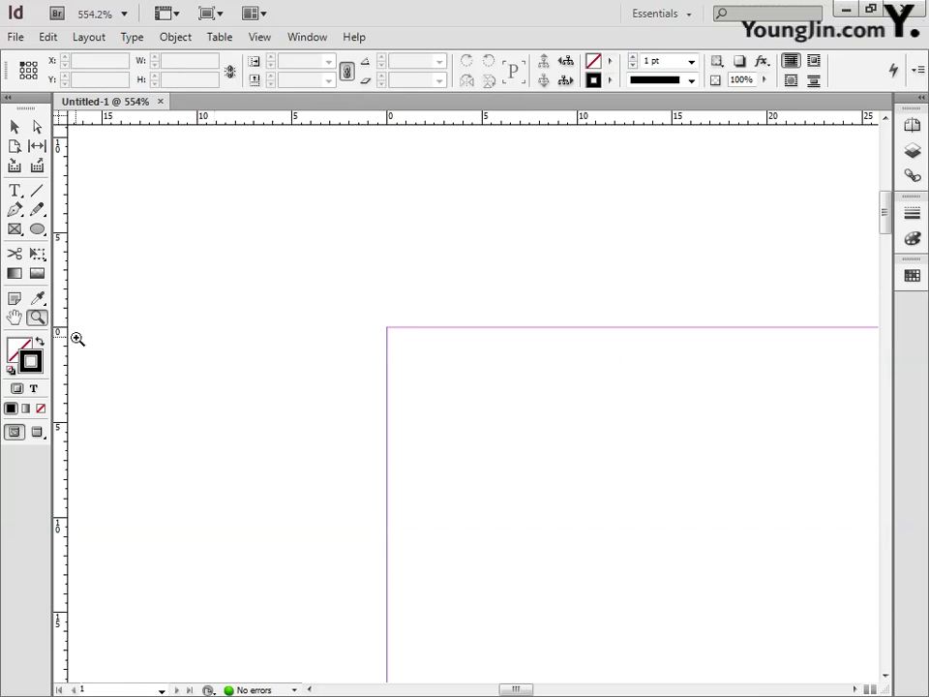
left_click_drag(60, 337, 388, 344)
left_click(106, 60)
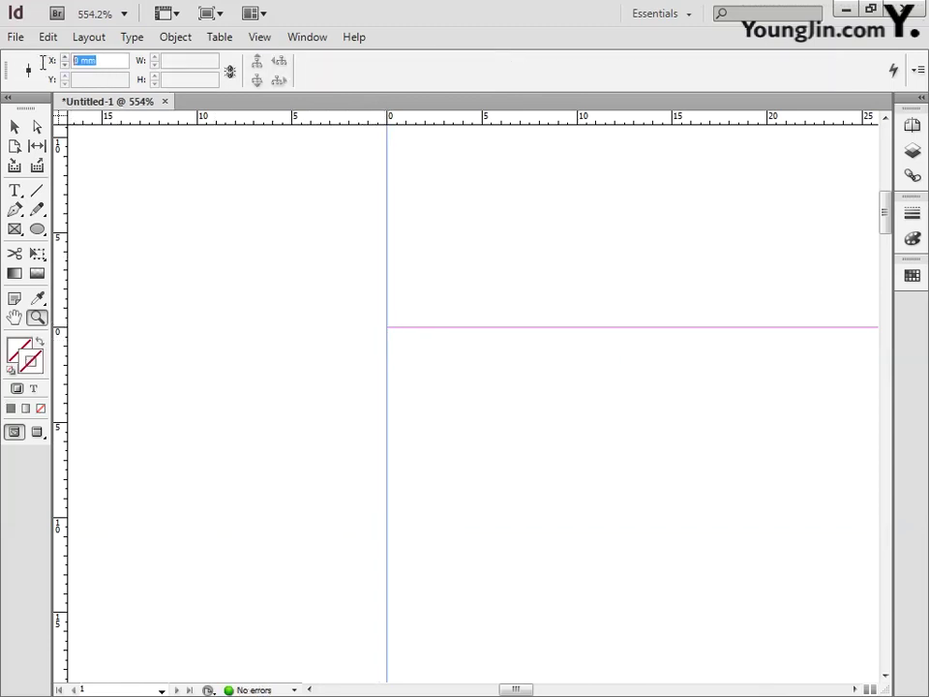
type("3")
key("Return")
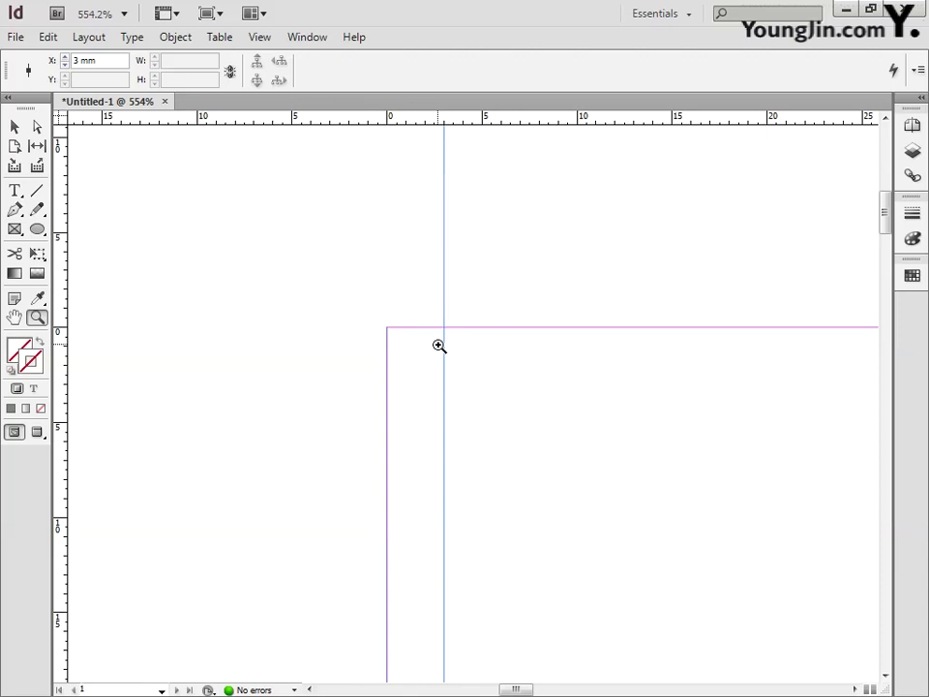
- Add a horizontal guide just inside the top margin at Y 3 mm
left_click_drag(377, 120, 435, 329)
left_click_drag(87, 78, 43, 81)
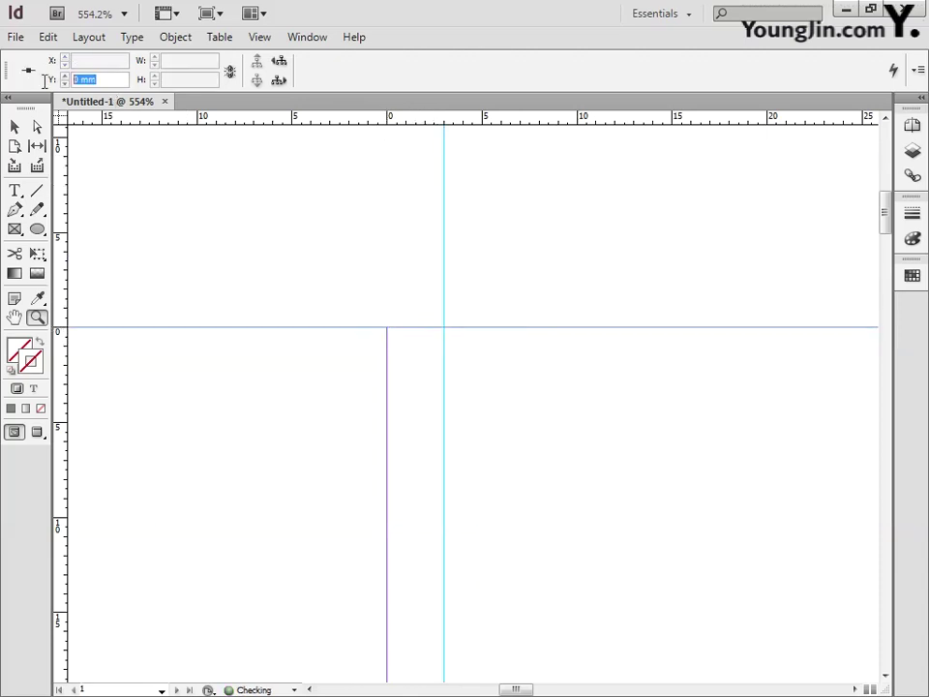
type("3")
key("Return")
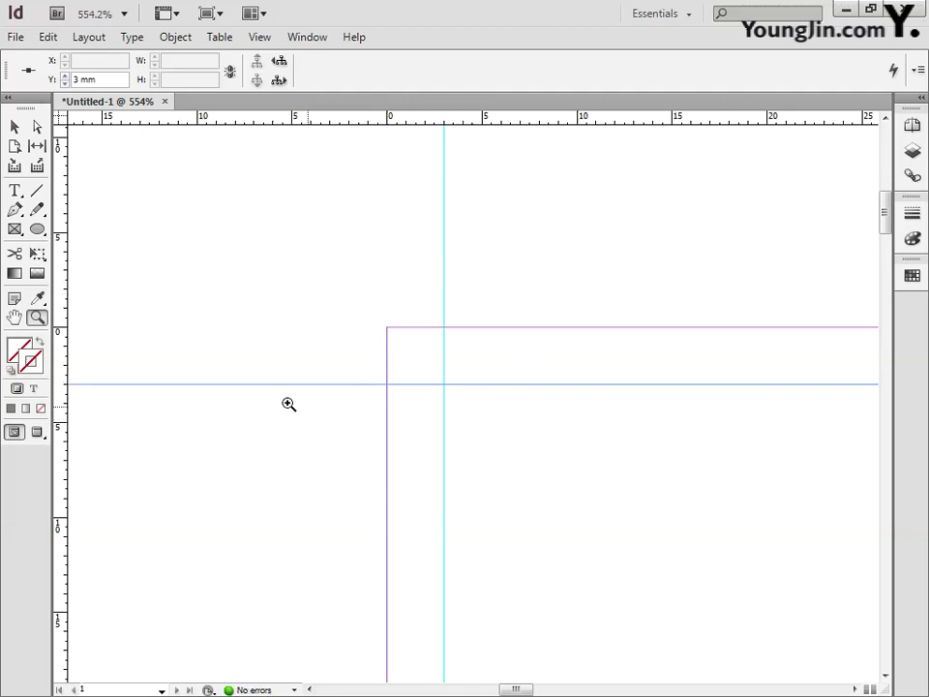
- Add a horizontal guide just inside the bottom margin at Y 243 mm
double_click(15, 317)
left_click(37, 318)
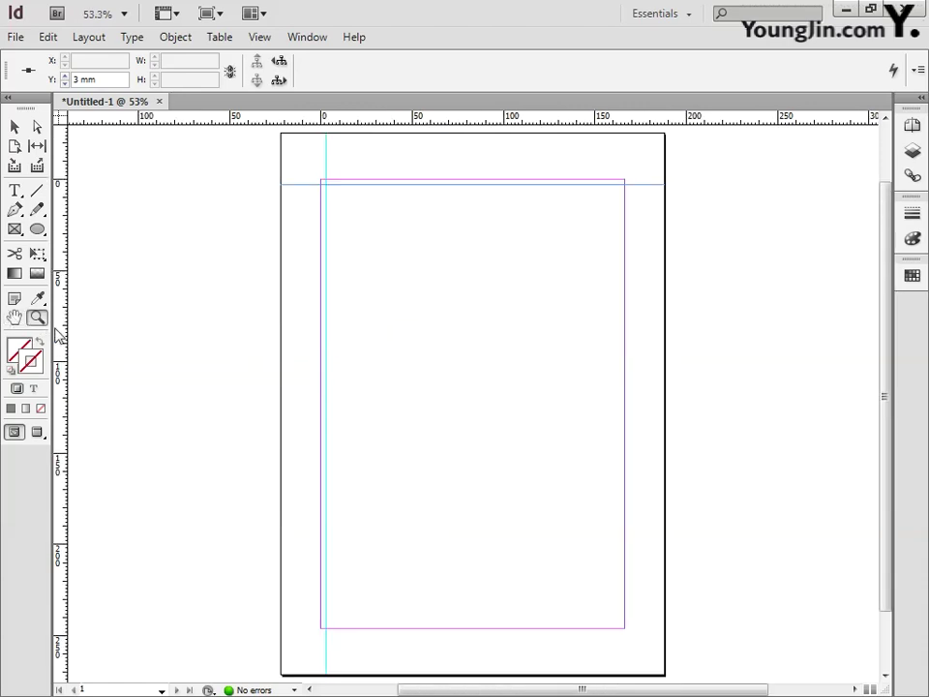
left_click_drag(612, 608, 644, 644)
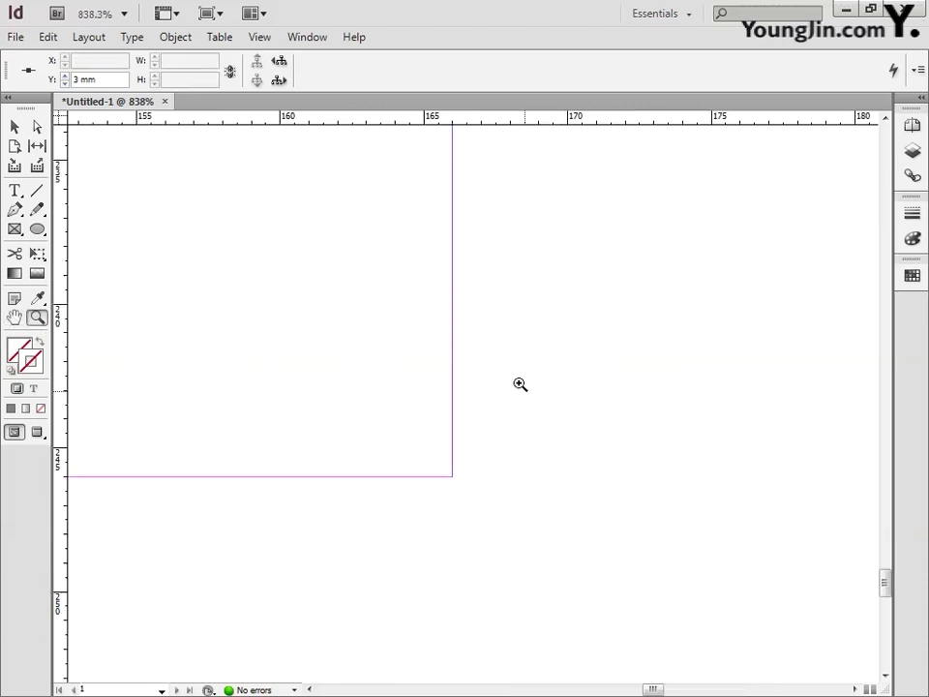
left_click_drag(415, 117, 415, 481)
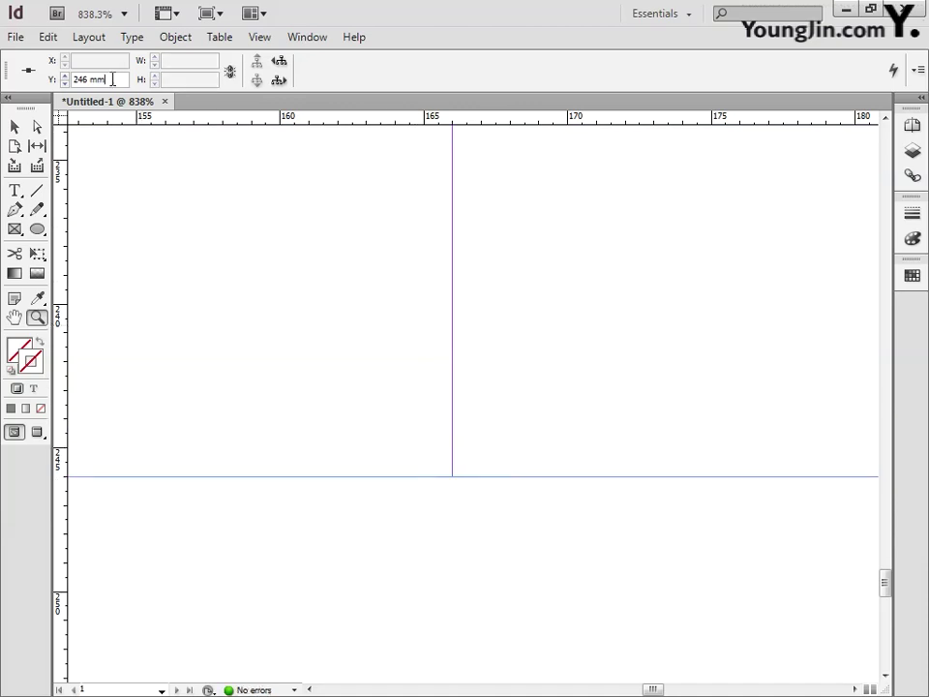
left_click(63, 82)
type("243")
key("Return")
- Add a vertical guide just inside the right margin at X 163 mm
left_click_drag(64, 221, 453, 269)
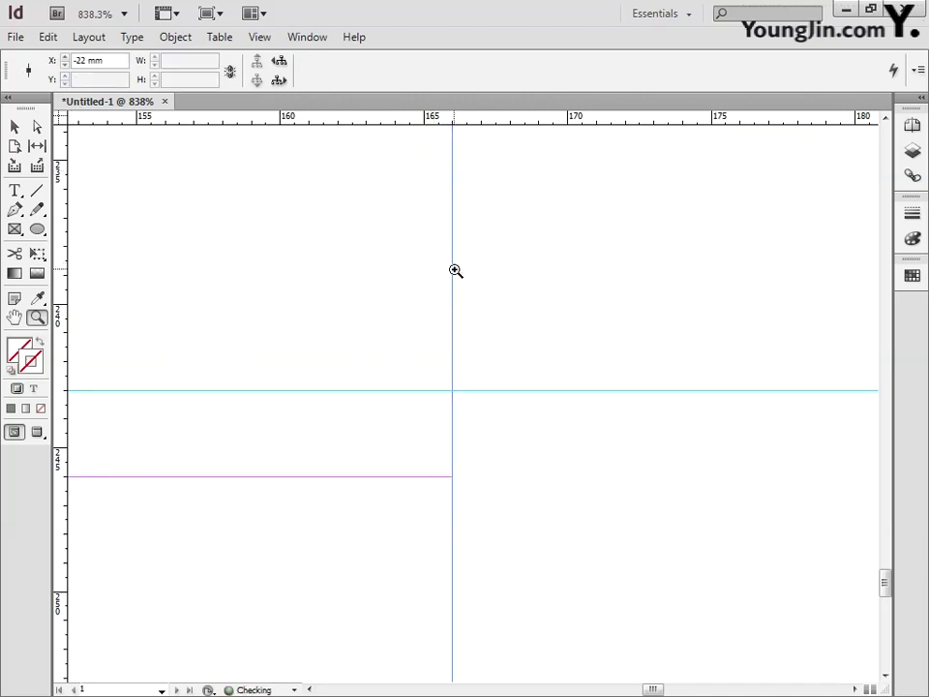
triple_click(119, 59)
type("16")
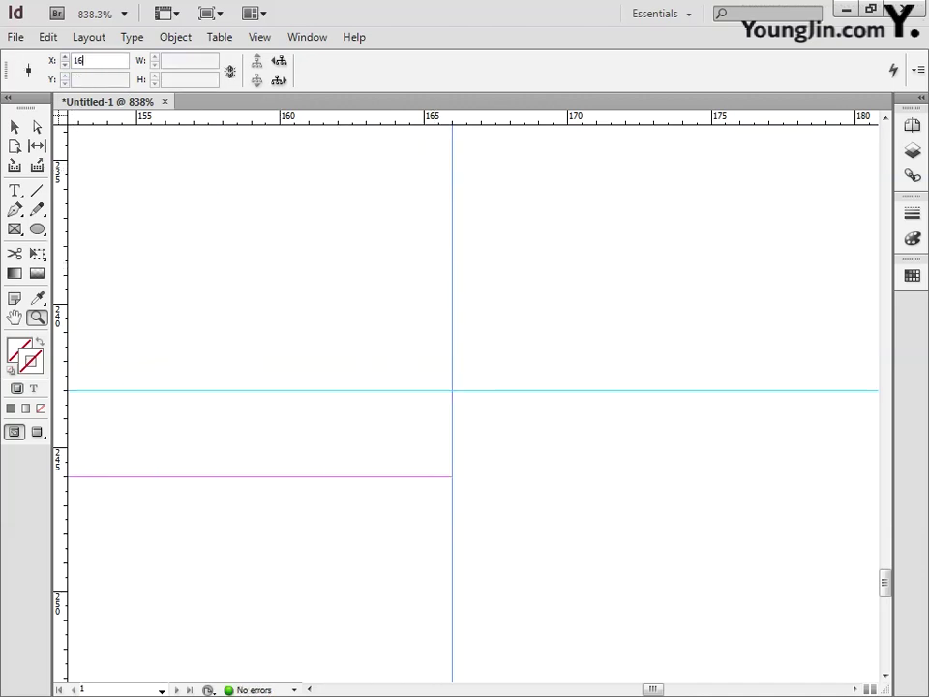
type("3")
key("Return")
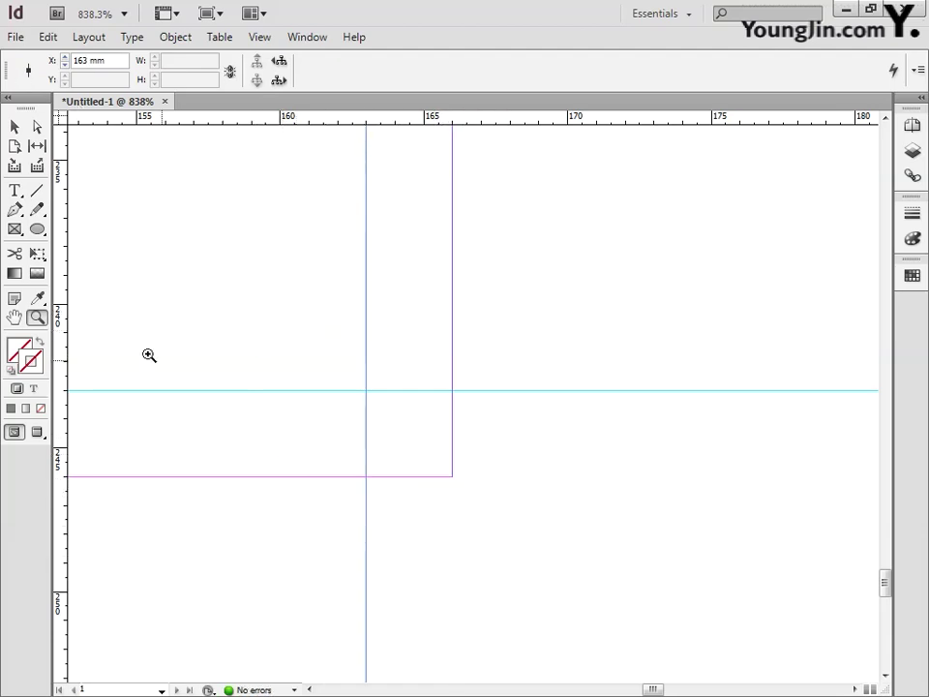
- Near the upper-left margin corner, draw a vertical line about 6.55 mm long above it and a horizontal line about 6.5 mm long beside it
double_click(16, 318)
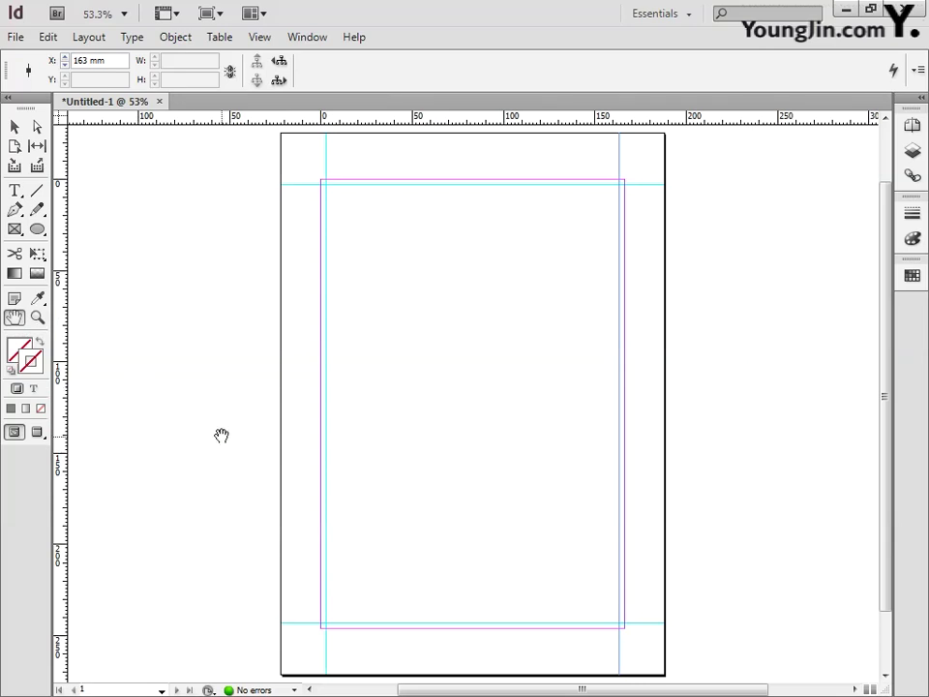
left_click(37, 317)
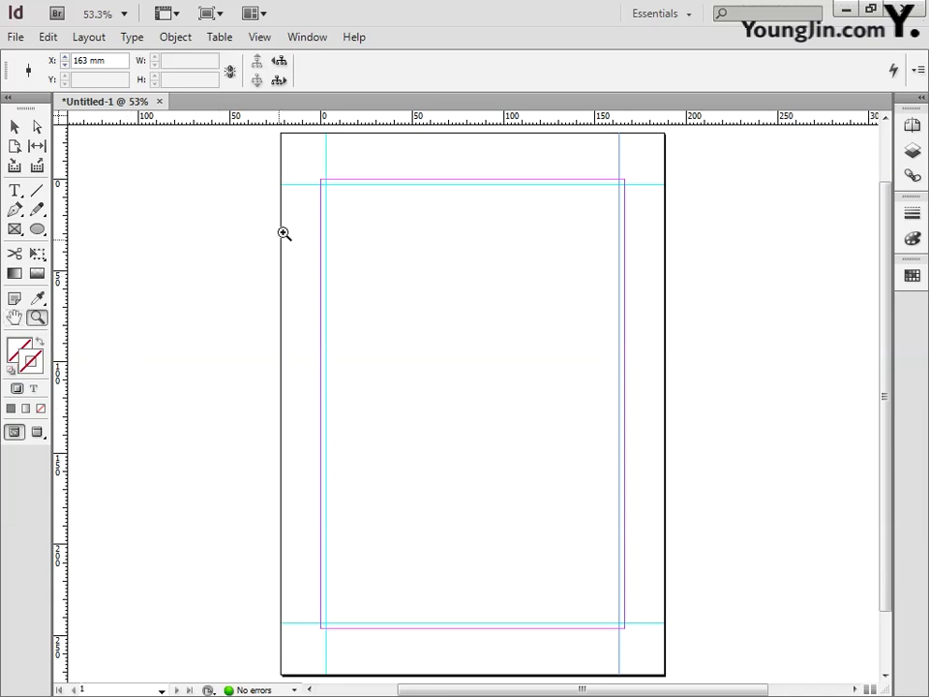
left_click_drag(301, 165, 350, 330)
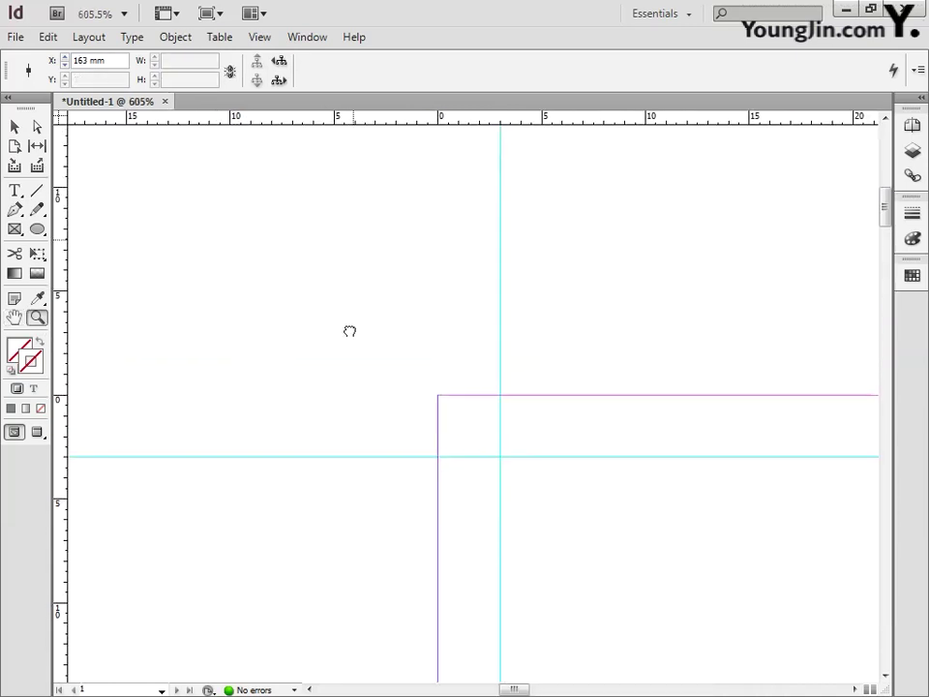
key("backslash")
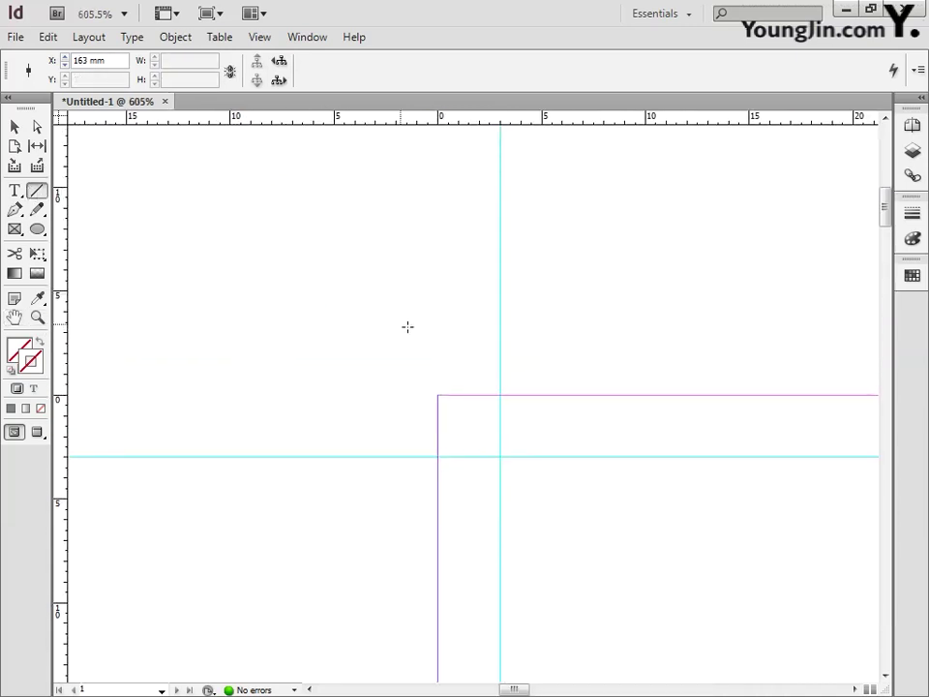
left_click_drag(480, 360, 479, 224)
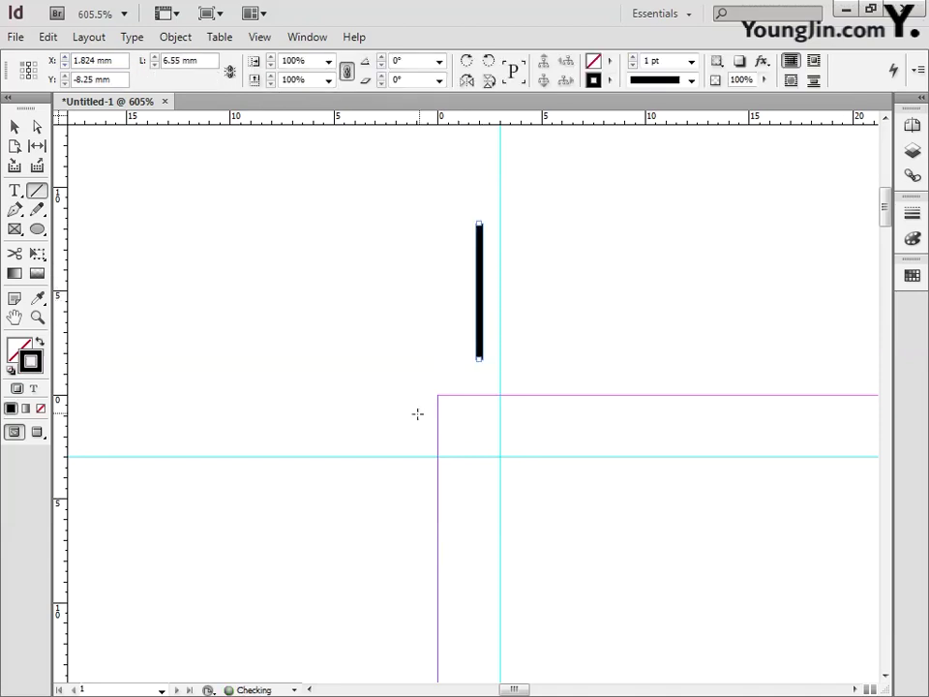
left_click_drag(399, 440, 264, 442)
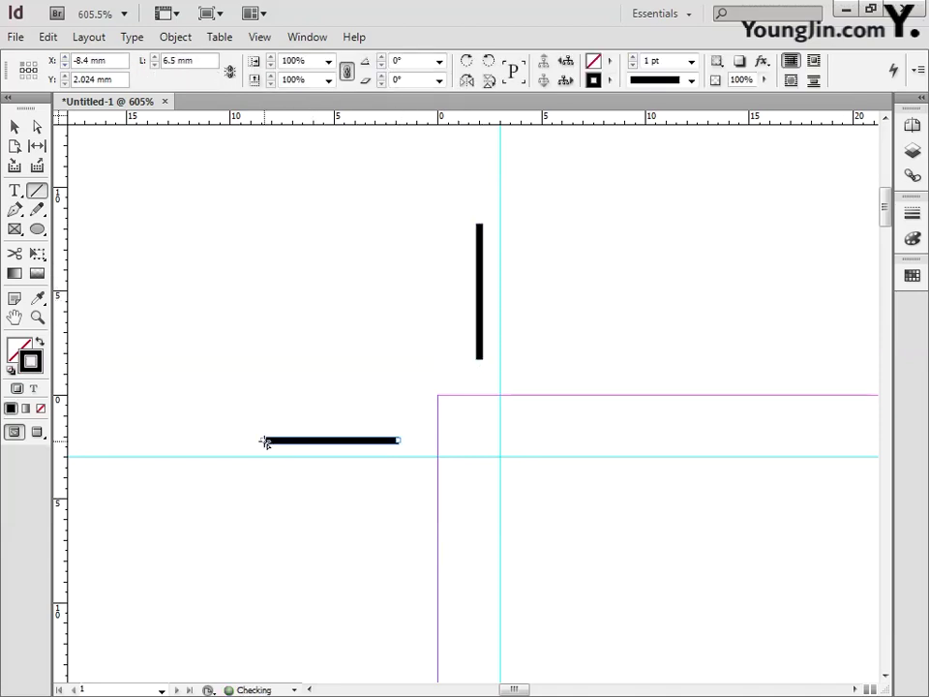
- Set the length of the vertical line above the margin corner to 5 mm
key("v")
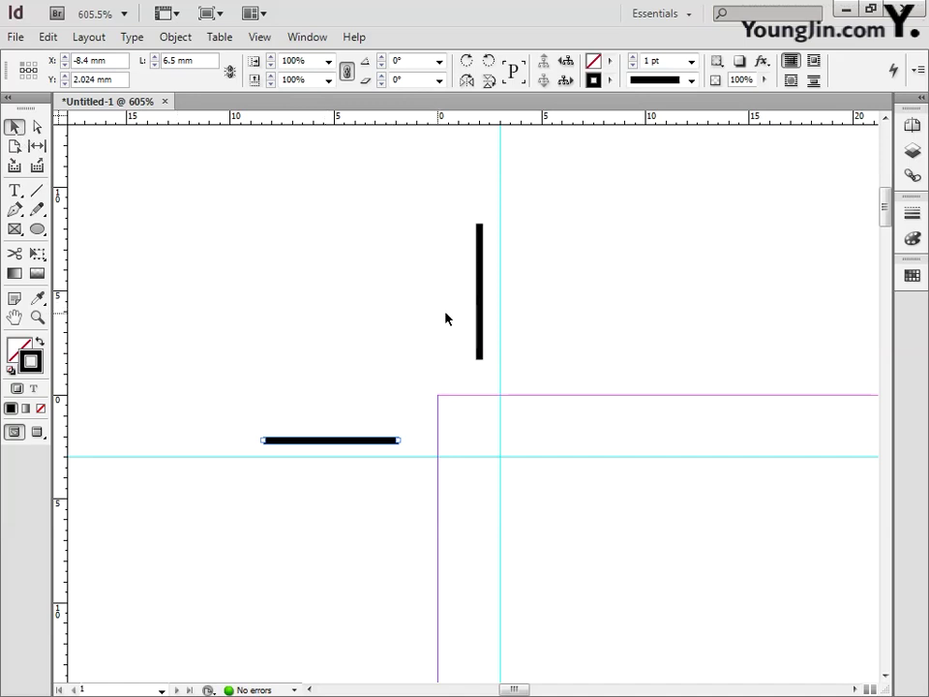
left_click(481, 321)
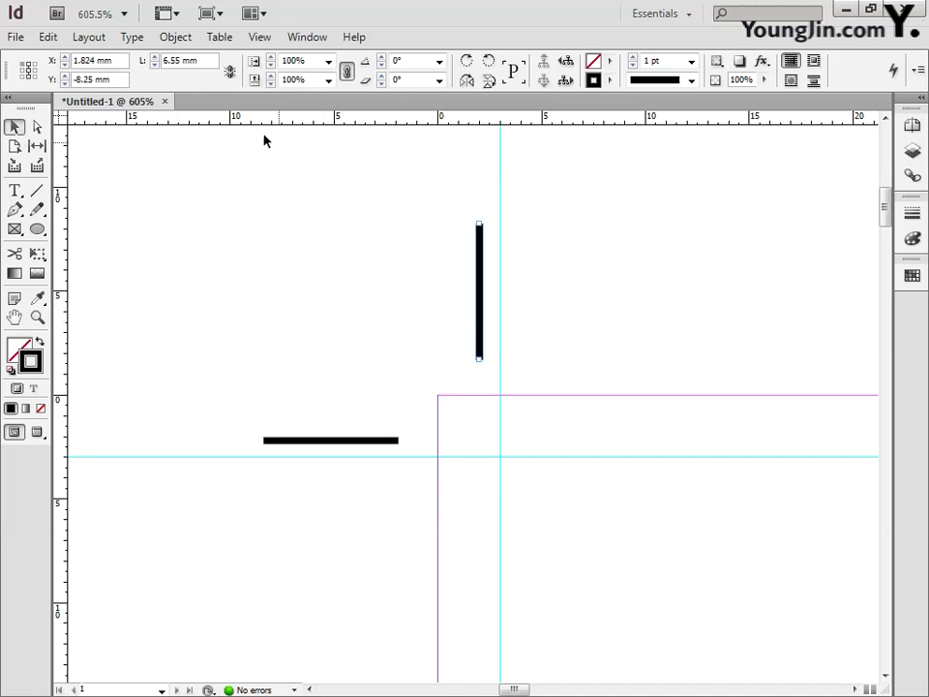
left_click(199, 63)
type("5")
key("Return")
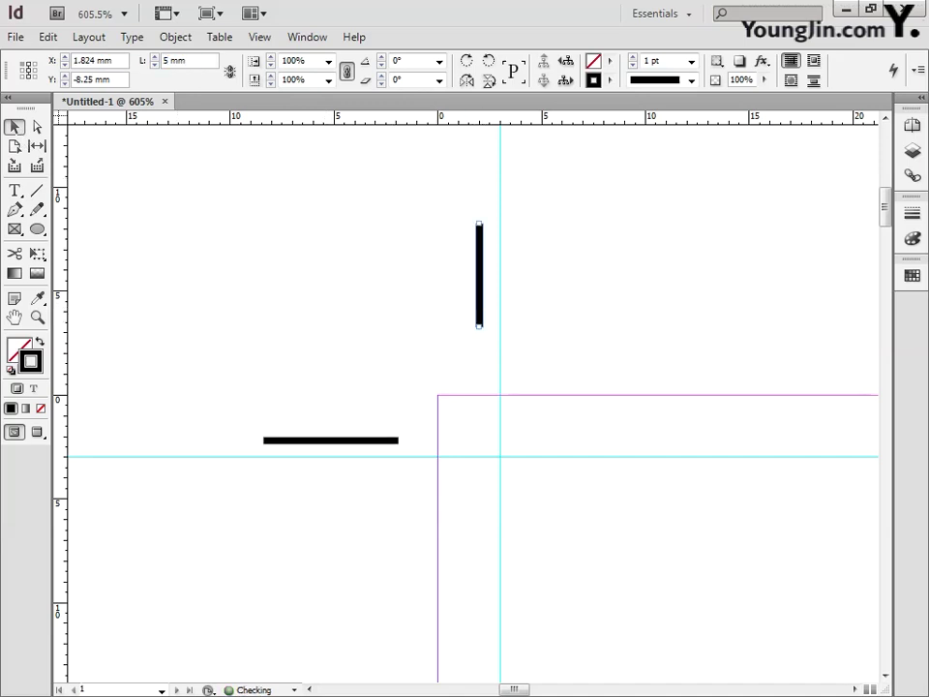
- Set the length of the horizontal line beside the margin corner to 5 mm
left_click(342, 441)
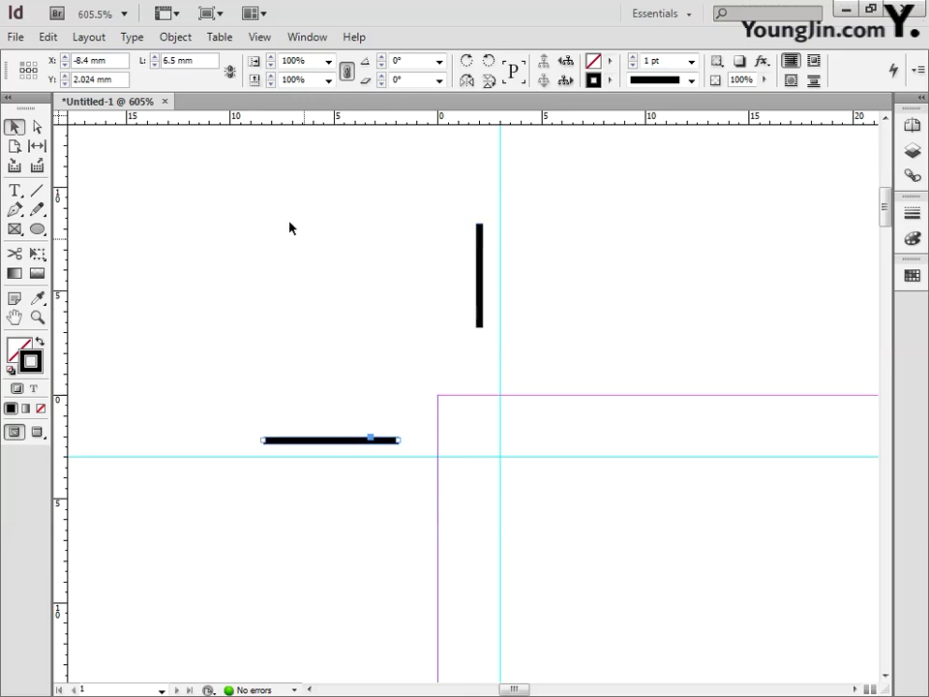
left_click(204, 64)
type("5")
key("Return")
- Move the horizontal line against the left margin and Y 3 mm guide, and the vertical line against the top margin and X 3 mm guide
left_click_drag(326, 441, 395, 457)
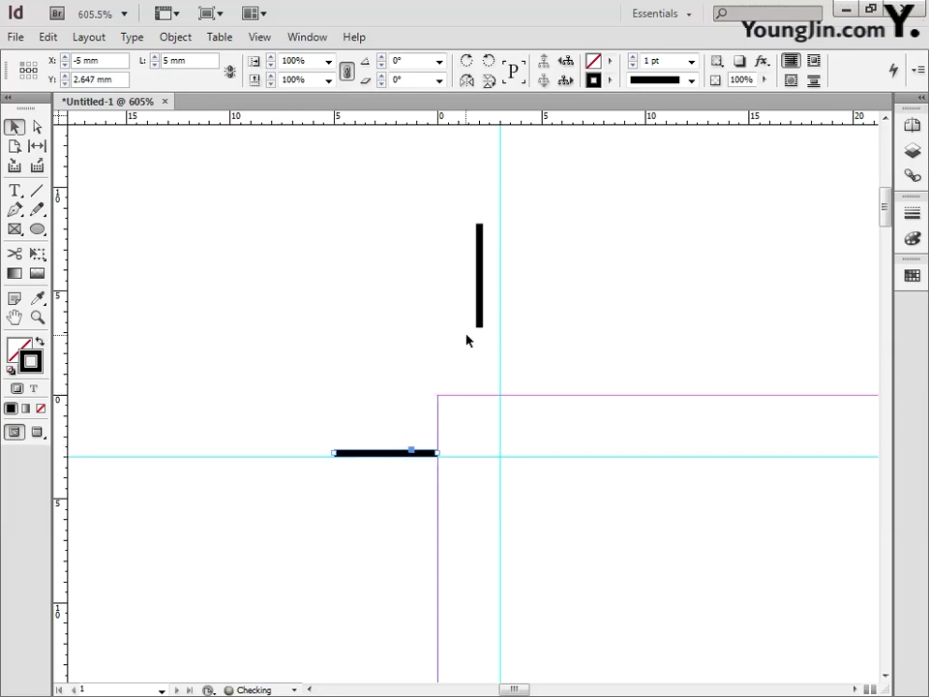
left_click_drag(481, 319, 541, 316)
left_click(543, 372)
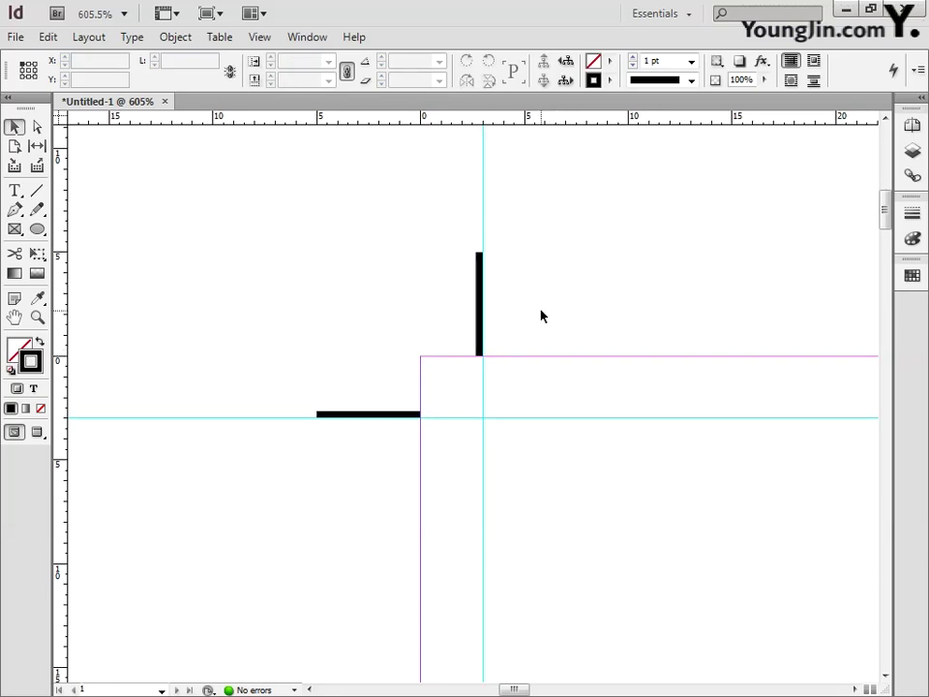
- Copy both crop mark lines from the upper-left margin corner and paste them near the upper-right margin corner
left_click(481, 319)
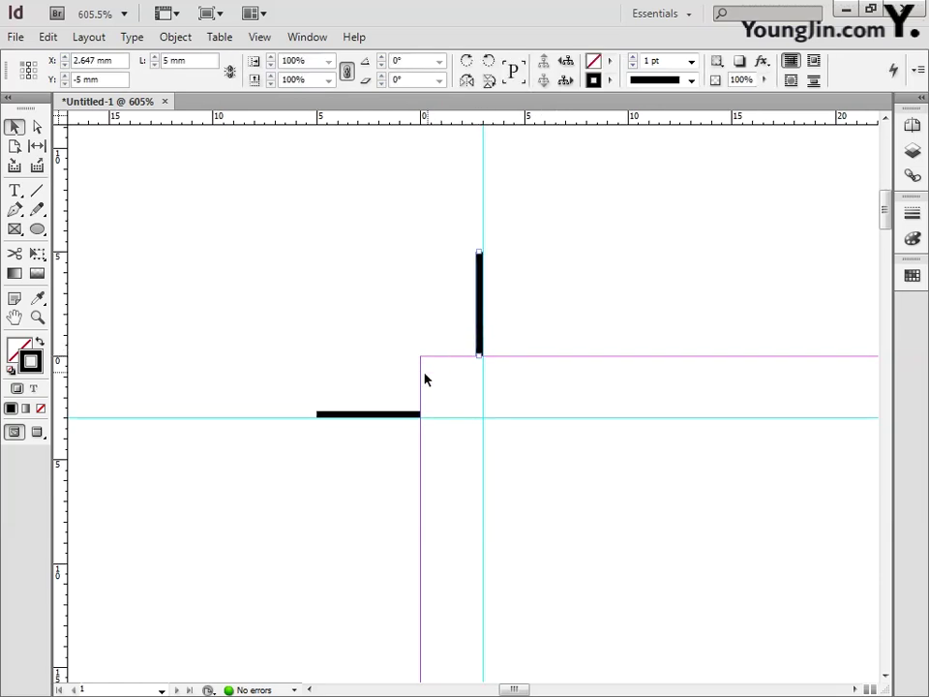
left_click(384, 415, "shift")
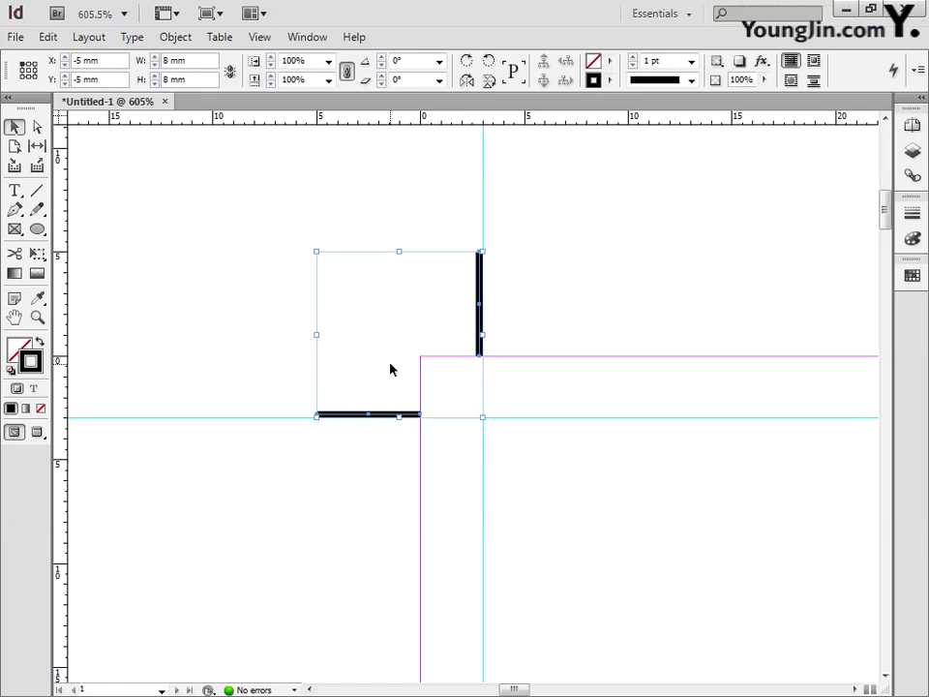
left_click(36, 317)
key("ctrl+0")
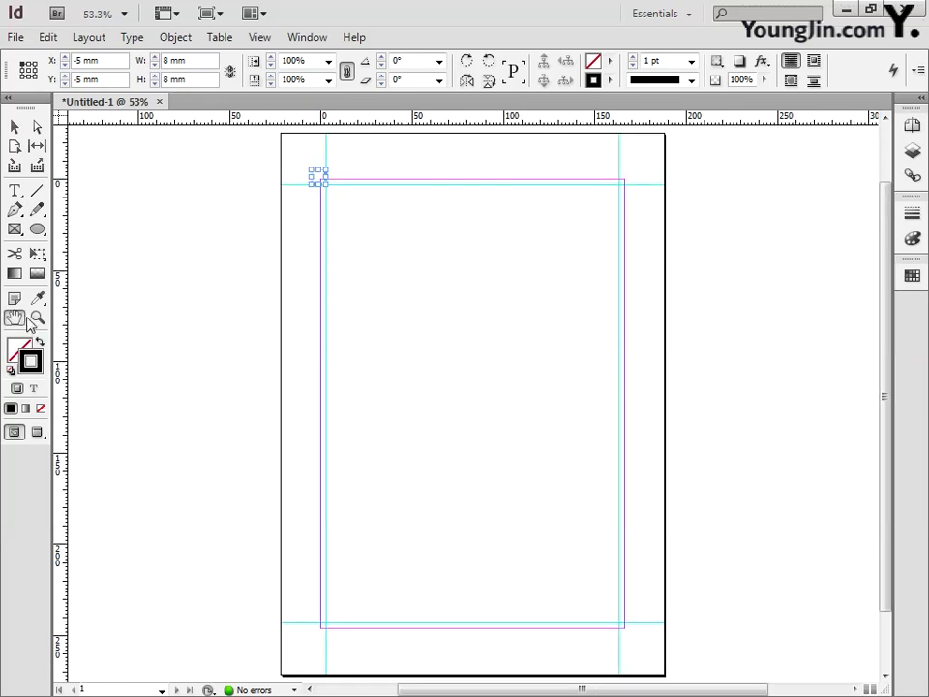
left_click_drag(600, 160, 651, 207)
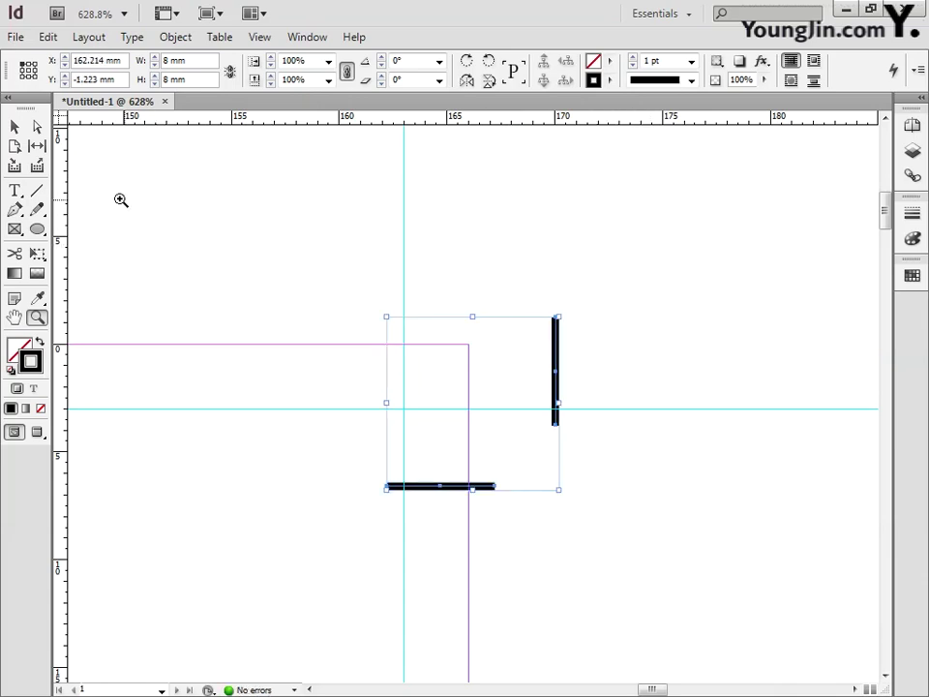
- Move the pasted vertical line against the top margin and X 163 mm guide, and the horizontal line against the right margin and Y 3 mm guide
left_click(16, 126)
left_click(212, 233)
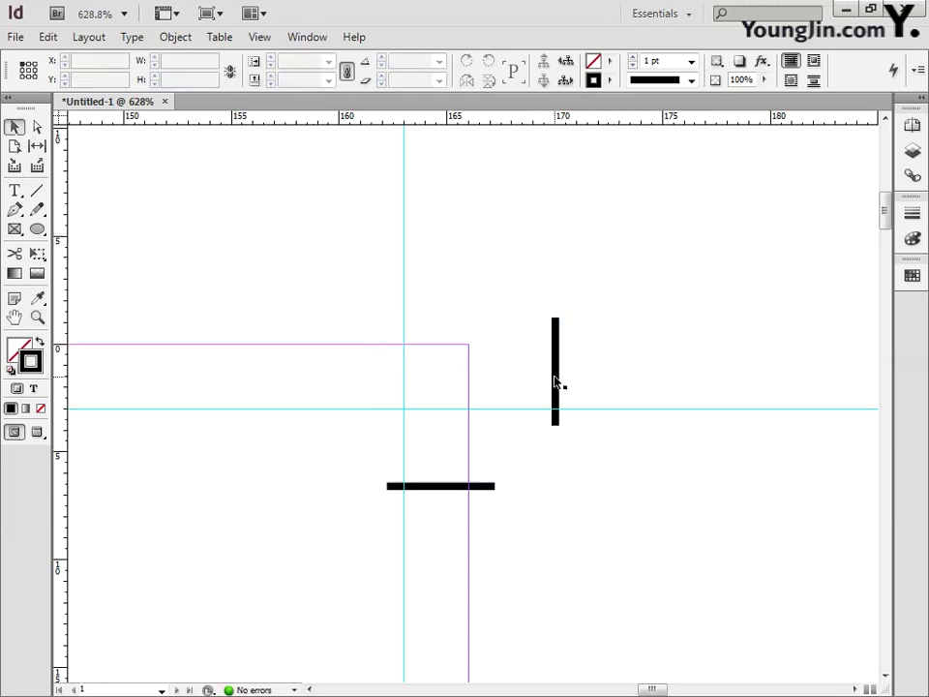
left_click_drag(556, 384, 408, 305)
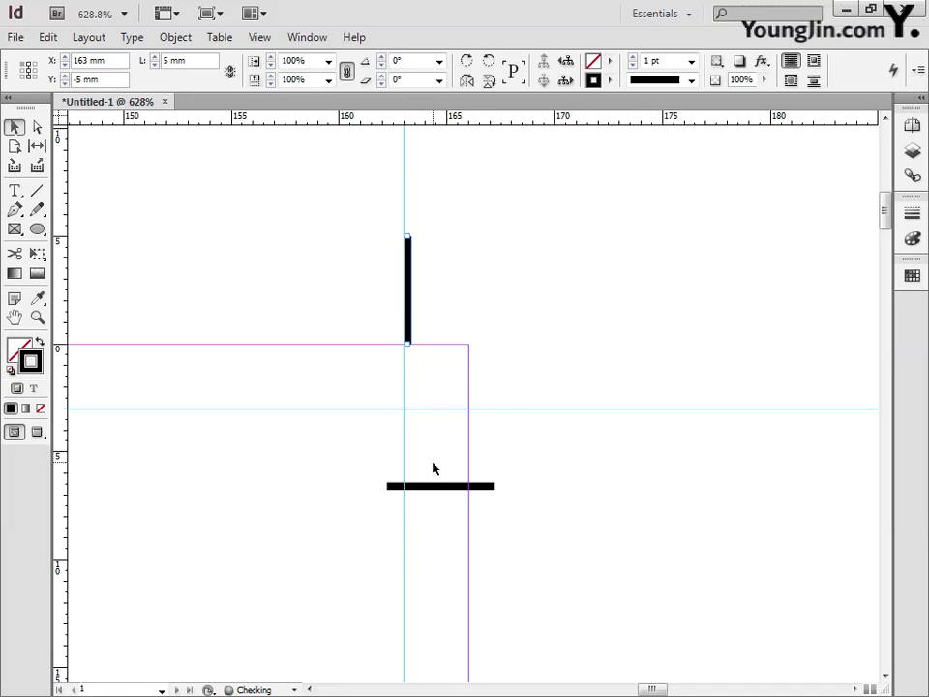
left_click_drag(441, 486, 523, 405)
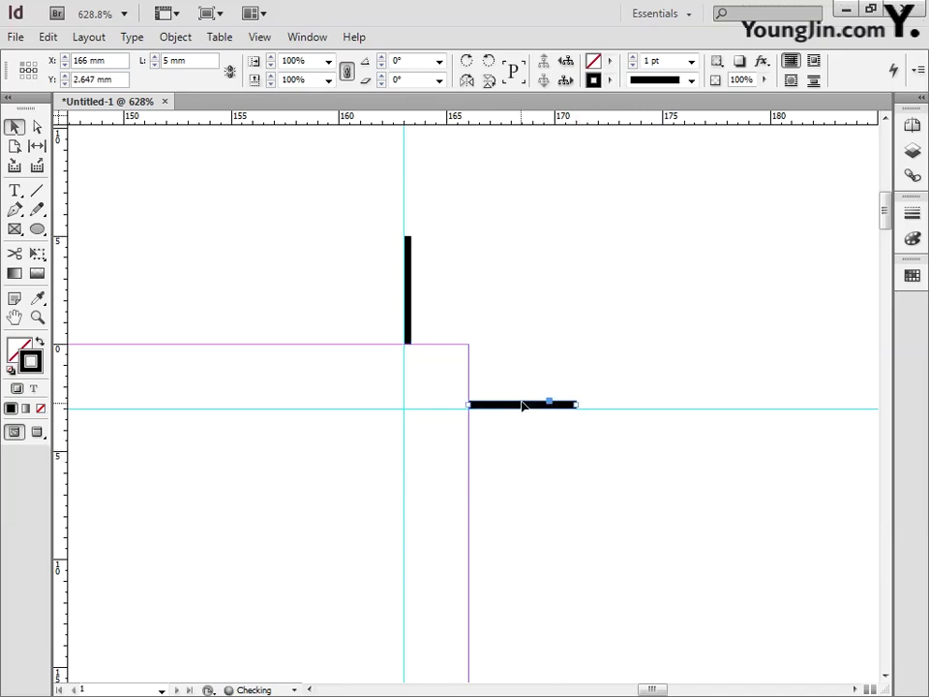
left_click(442, 357)
- Paste both crop marks at the lower-left margin corner, aligning the horizontal line to the Y 243 mm guide and the vertical line to the X 3 mm guide
double_click(15, 318)
left_click(36, 317)
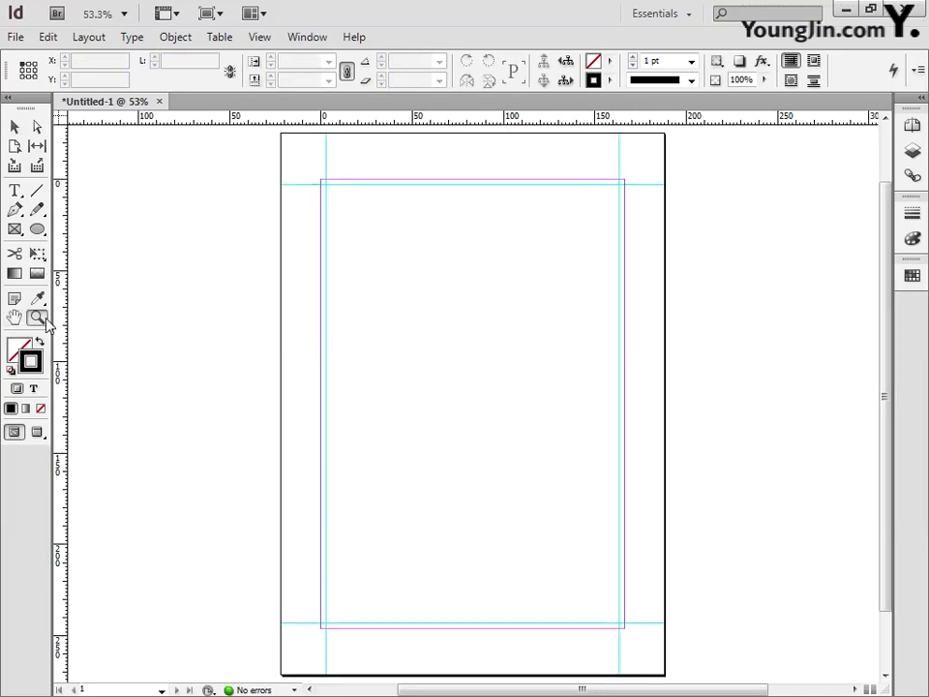
left_click_drag(293, 603, 347, 648)
key("ctrl+a")
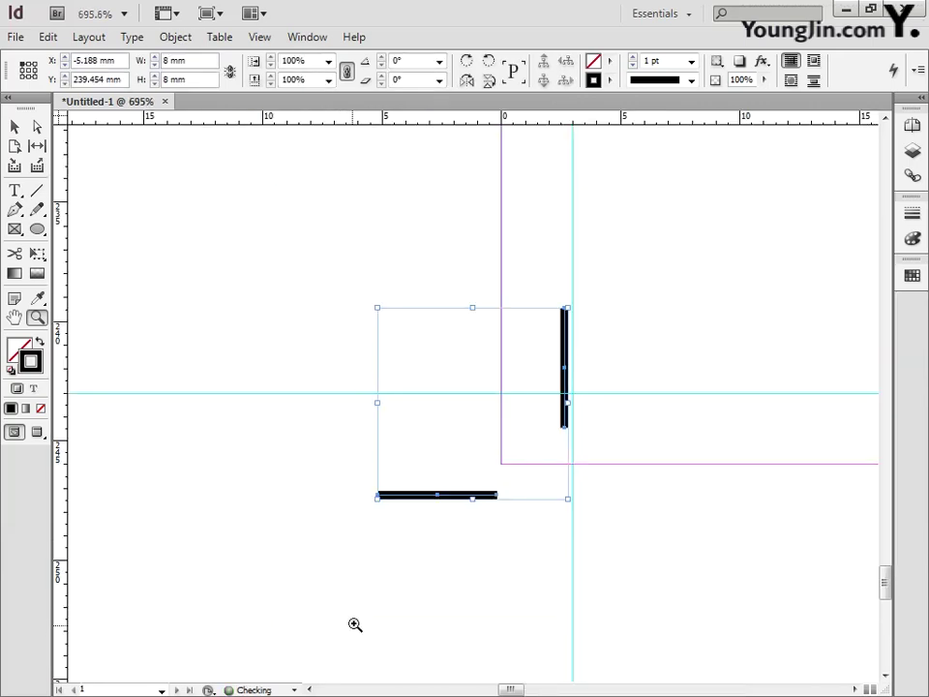
key("v")
left_click(293, 349)
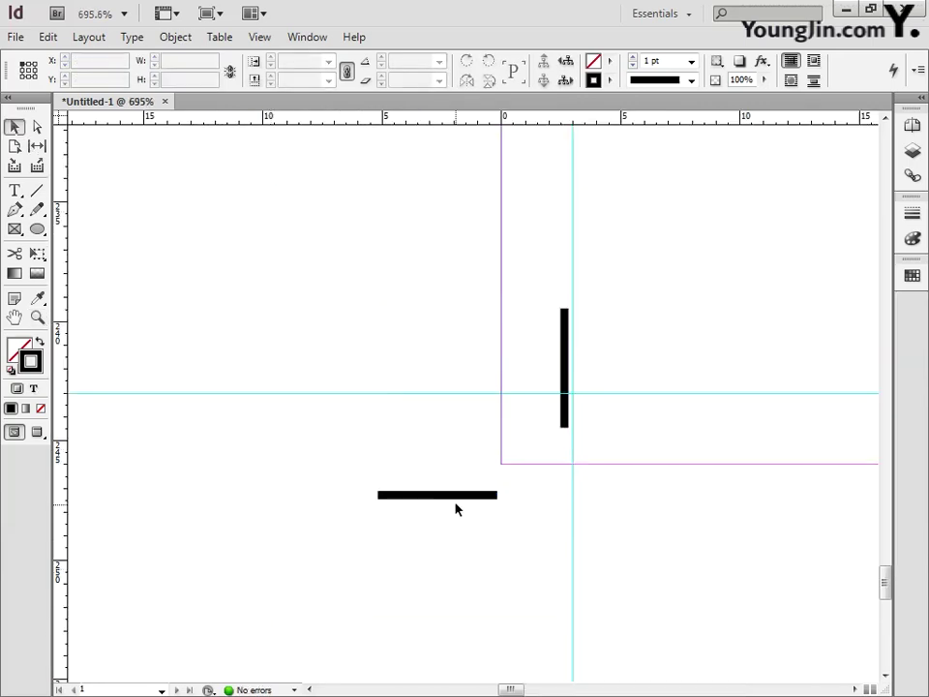
left_click_drag(458, 496, 462, 397)
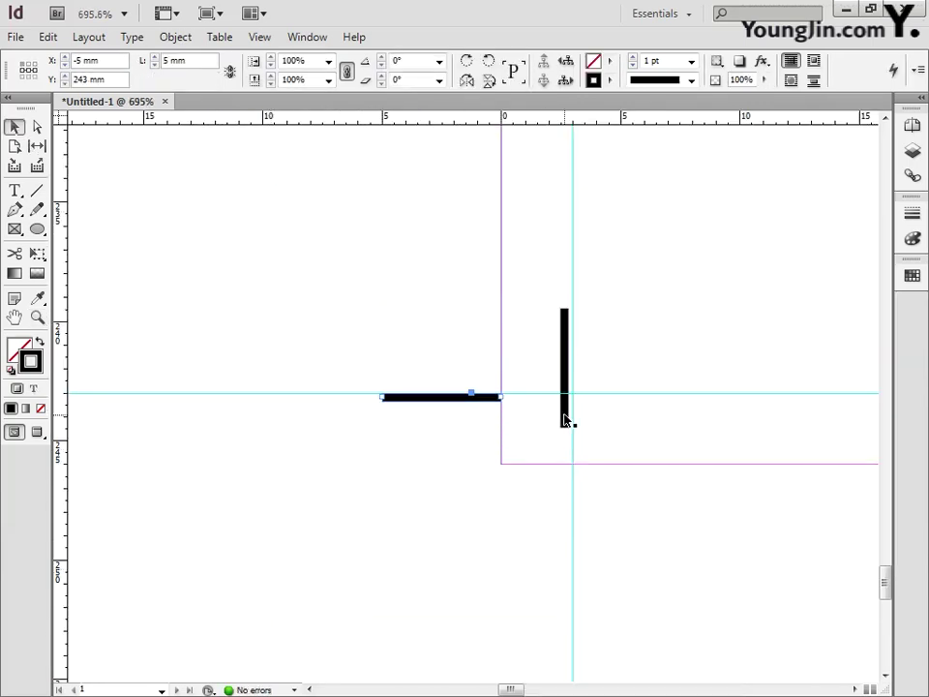
left_click_drag(568, 423, 568, 577)
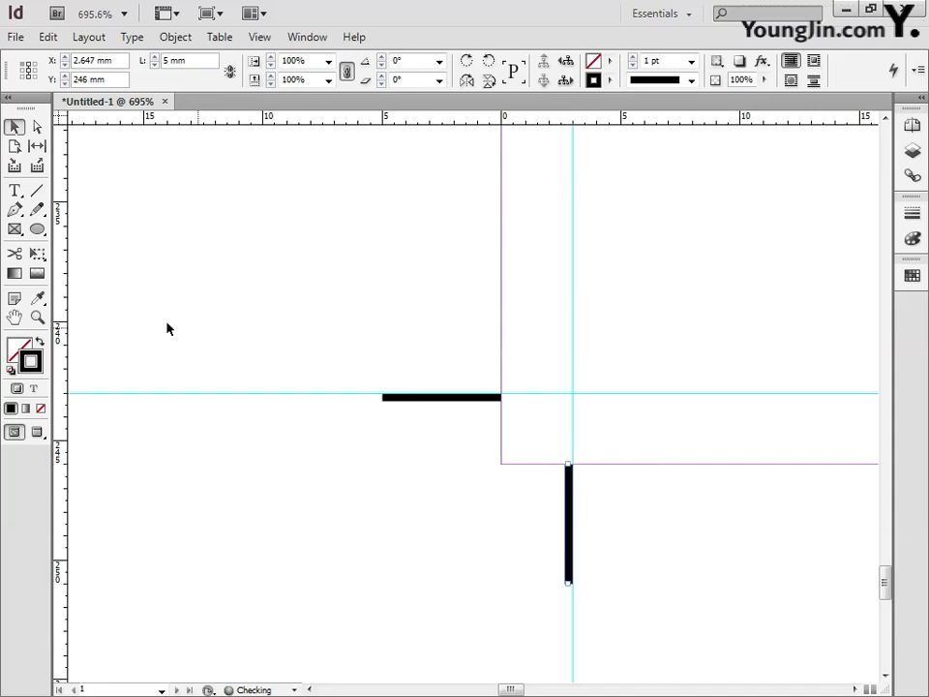
- Paste both crop marks at the lower-right margin corner, aligning the horizontal line to the Y 243 mm guide and the vertical line to the X 163 mm guide
double_click(14, 318)
left_click(37, 318)
left_click_drag(607, 609, 648, 646)
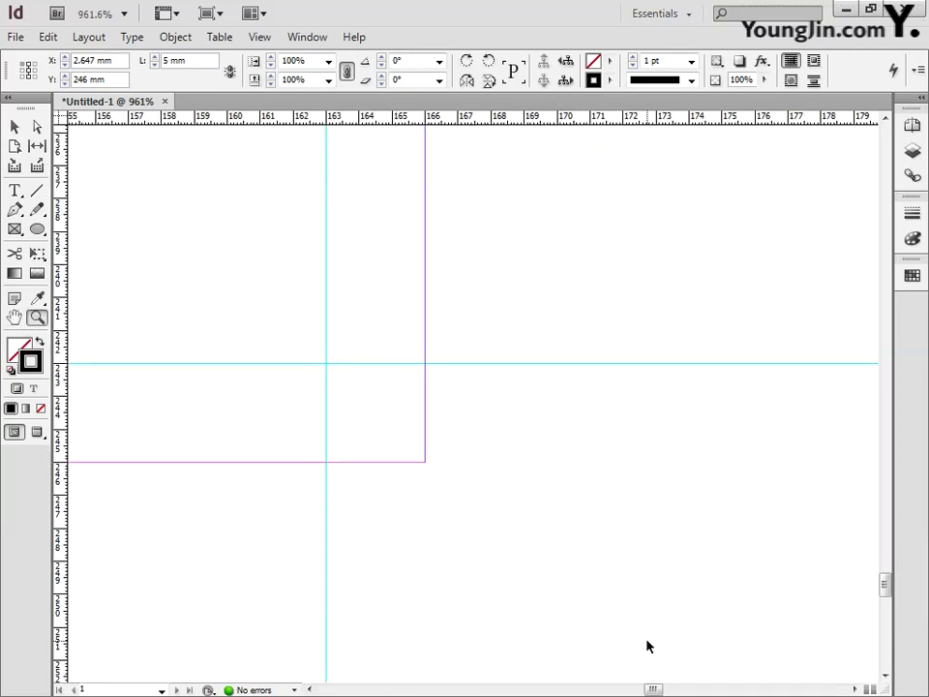
left_click(14, 126)
left_click(606, 263)
left_click_drag(469, 532, 548, 376)
left_click_drag(600, 421, 332, 611)
- Place the poster image 01 on the page with its upper-left corner at the upper-left margin corner
double_click(15, 317)
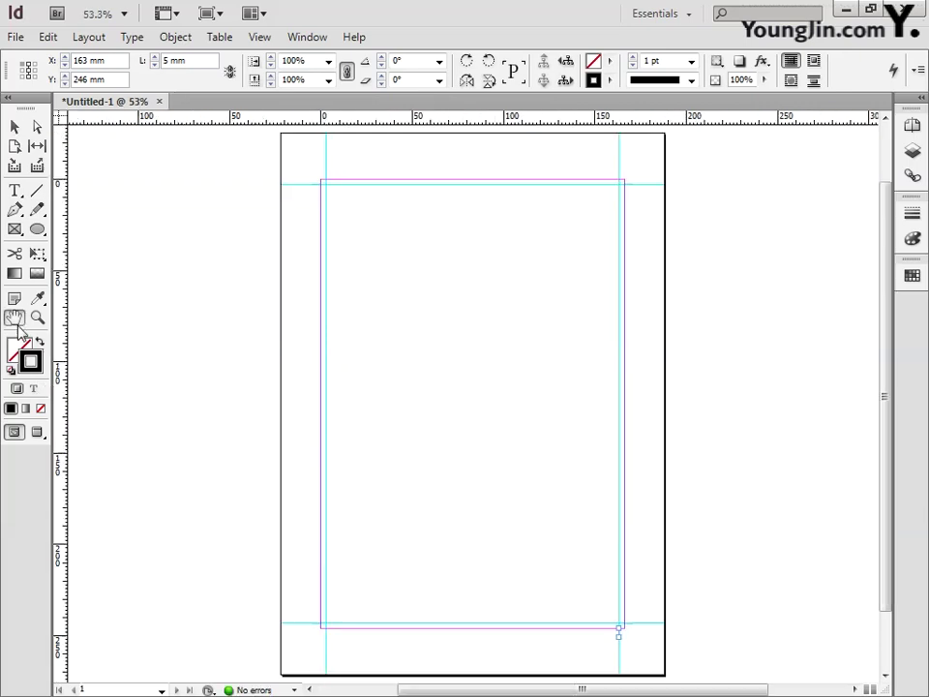
left_click(15, 127)
left_click(113, 190)
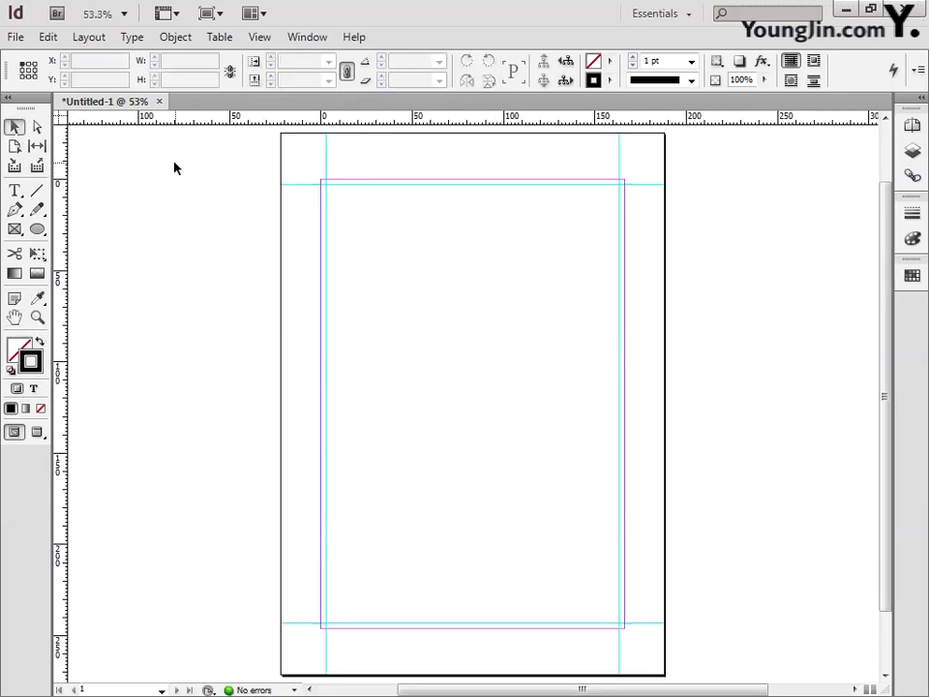
left_click(15, 39)
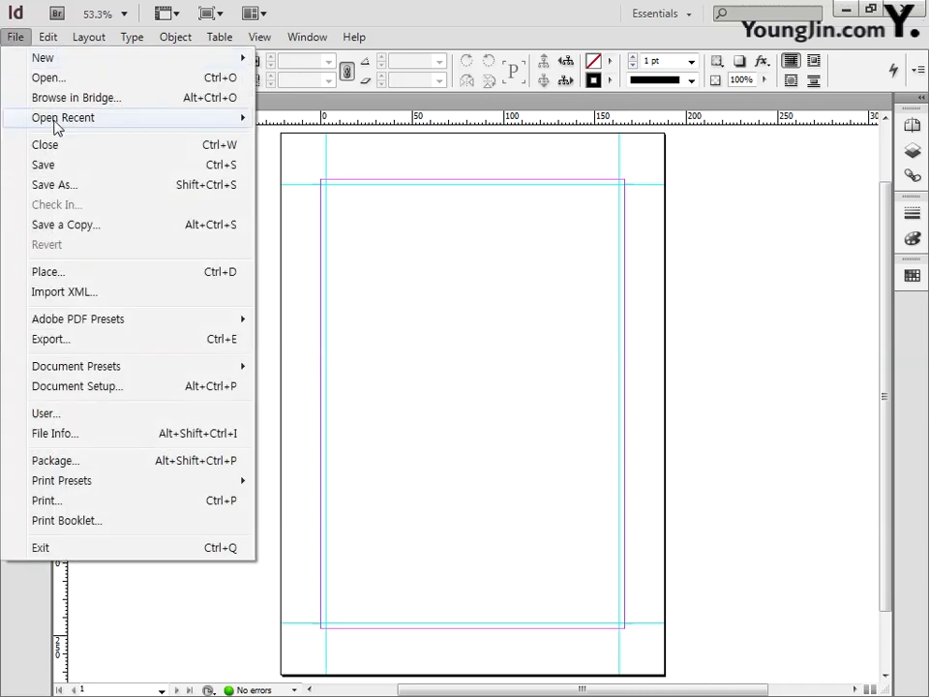
left_click(57, 272)
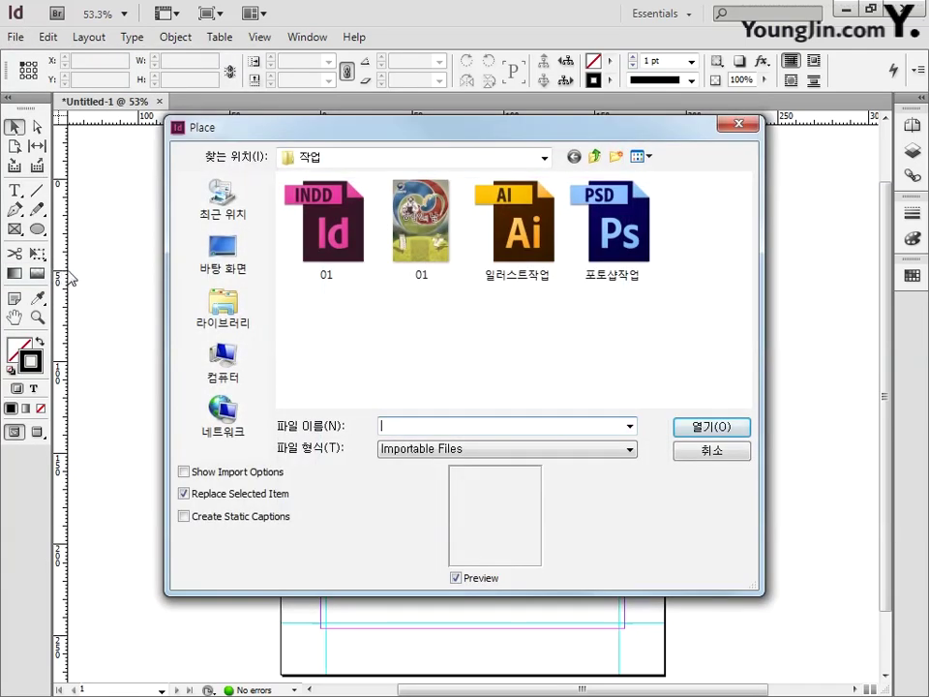
left_click(428, 260)
key("Return")
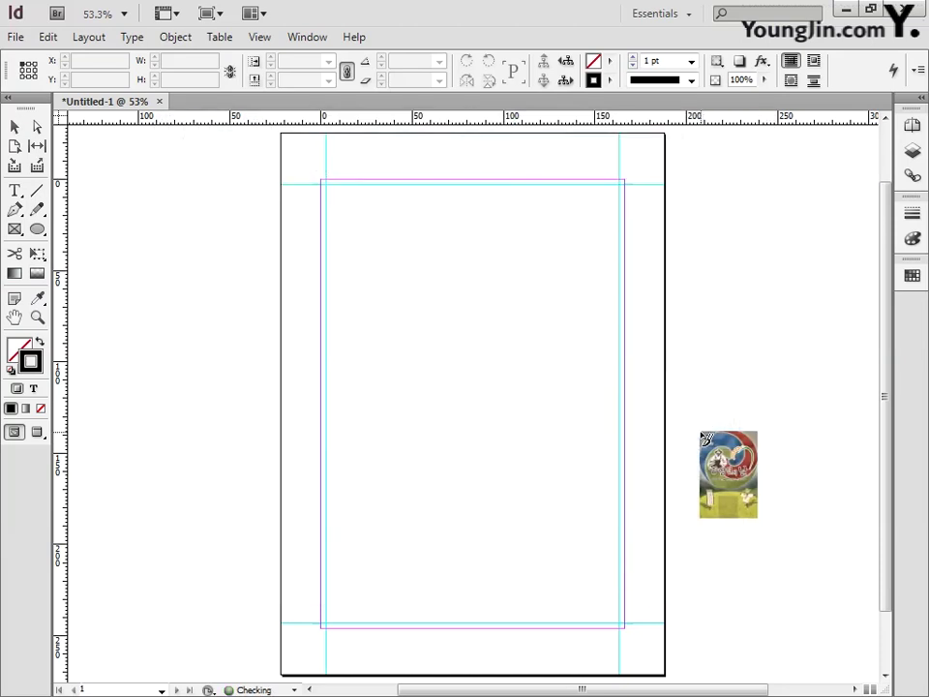
left_click(406, 279)
left_click_drag(405, 279, 324, 185)
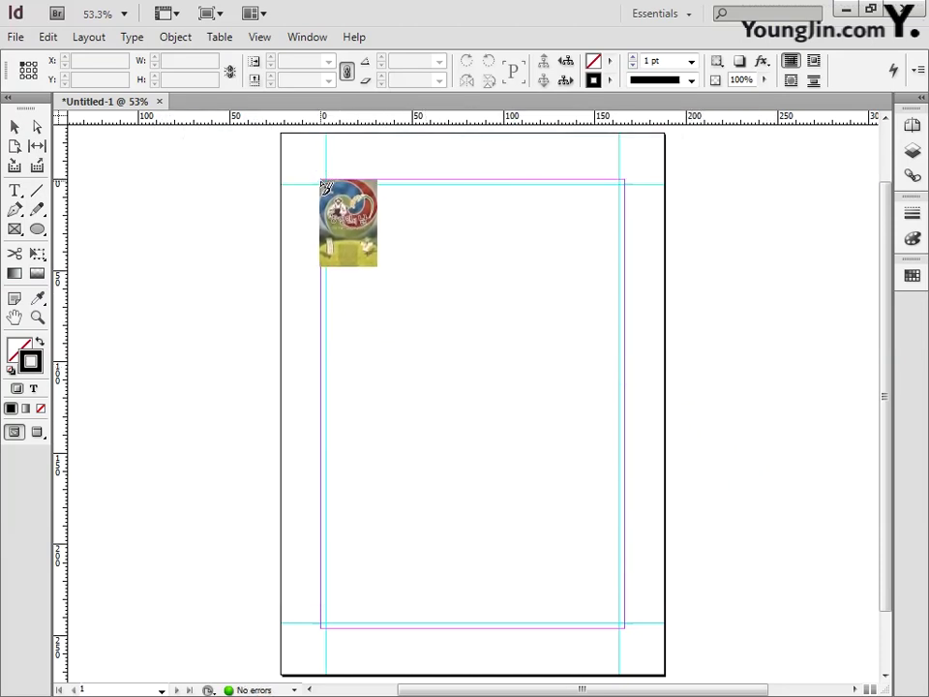
left_click(325, 186)
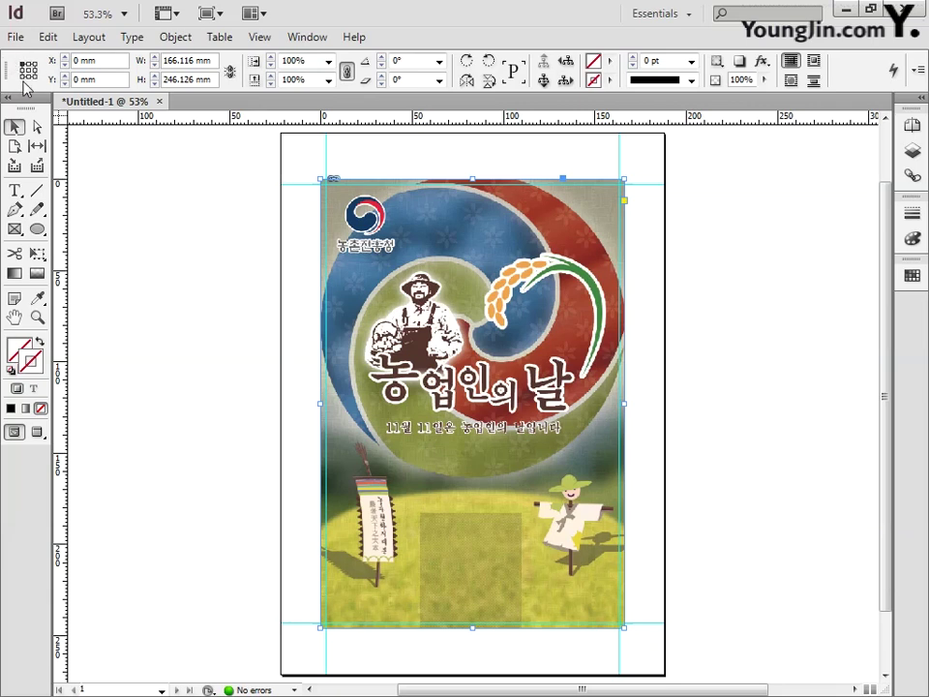
- Set the poster image's position to X 0 mm, Y 0 mm and its frame size to 166 mm wide by 246 mm high
left_click(106, 65)
key("Tab")
type("0")
left_click_drag(215, 64, 178, 66)
type("166")
key("Tab")
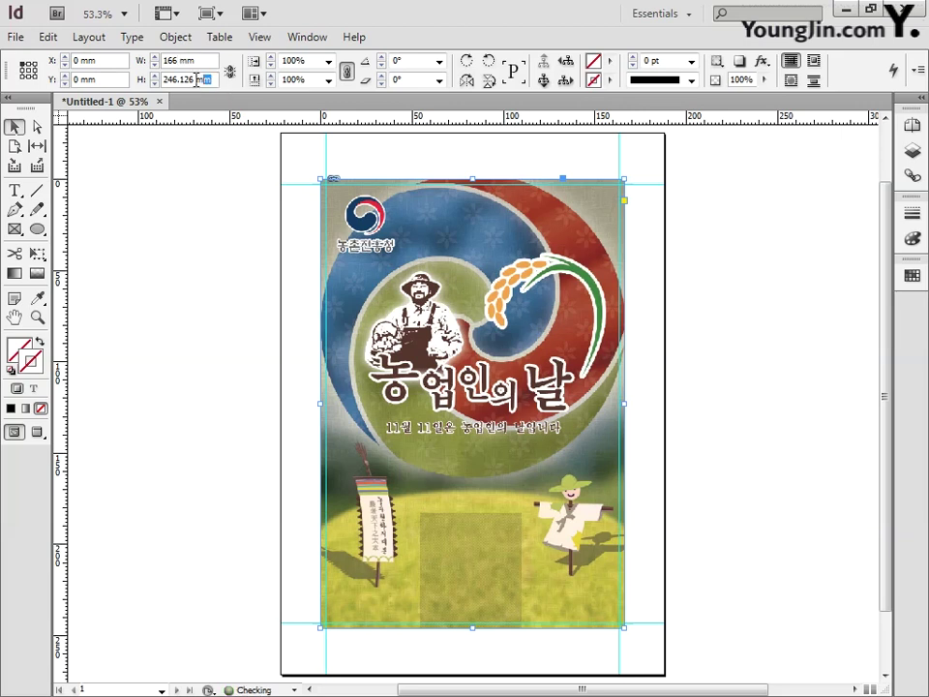
type("246")
key("Return")
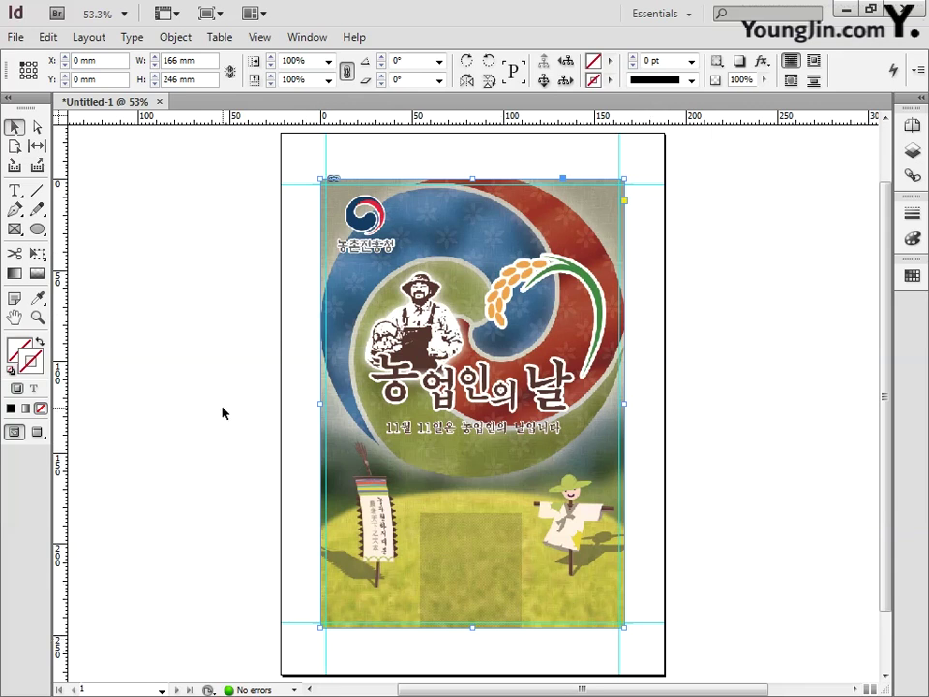
- Set the poster image's display performance to High Quality Display and deselect it
right_click(485, 406)
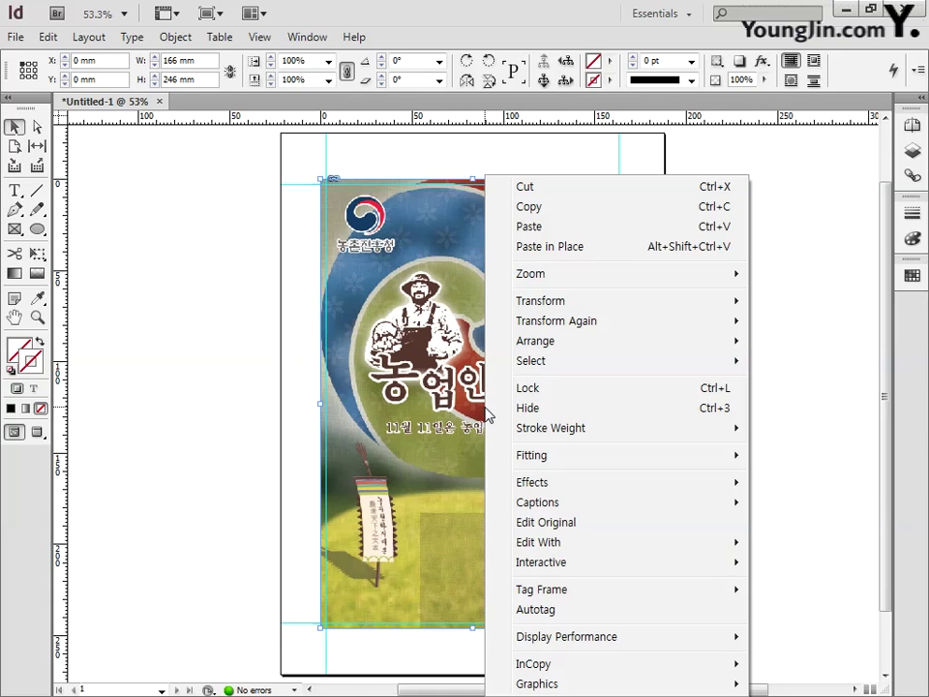
mouse_move(524, 641)
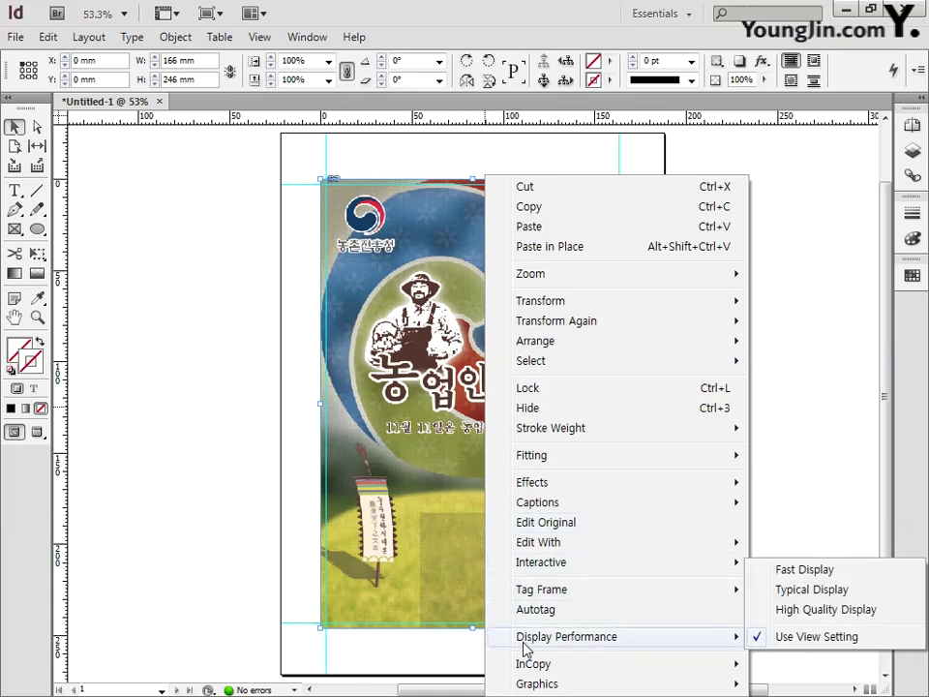
left_click(802, 610)
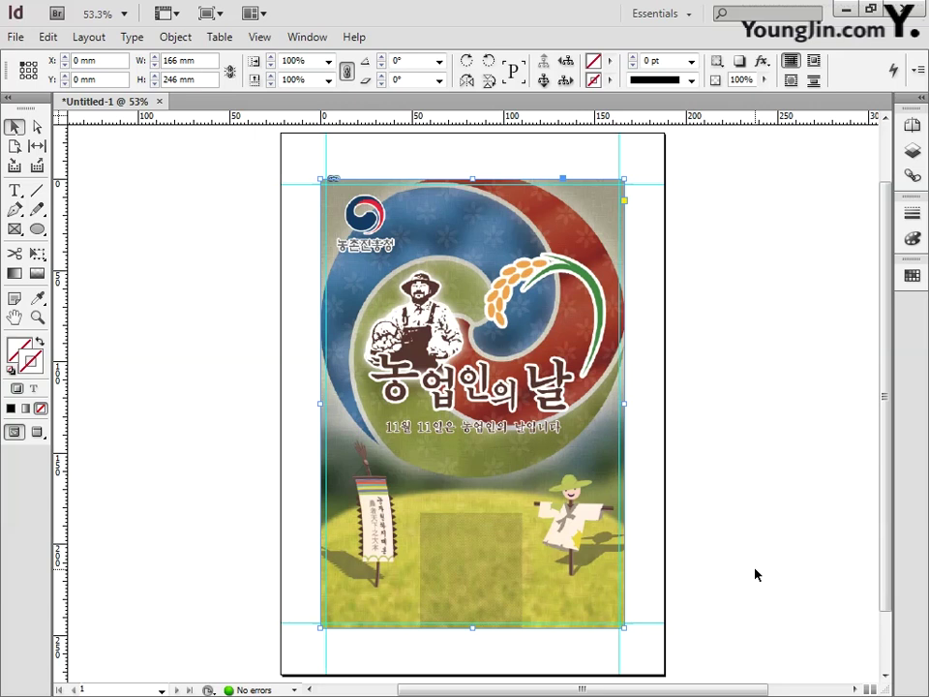
left_click(735, 513)
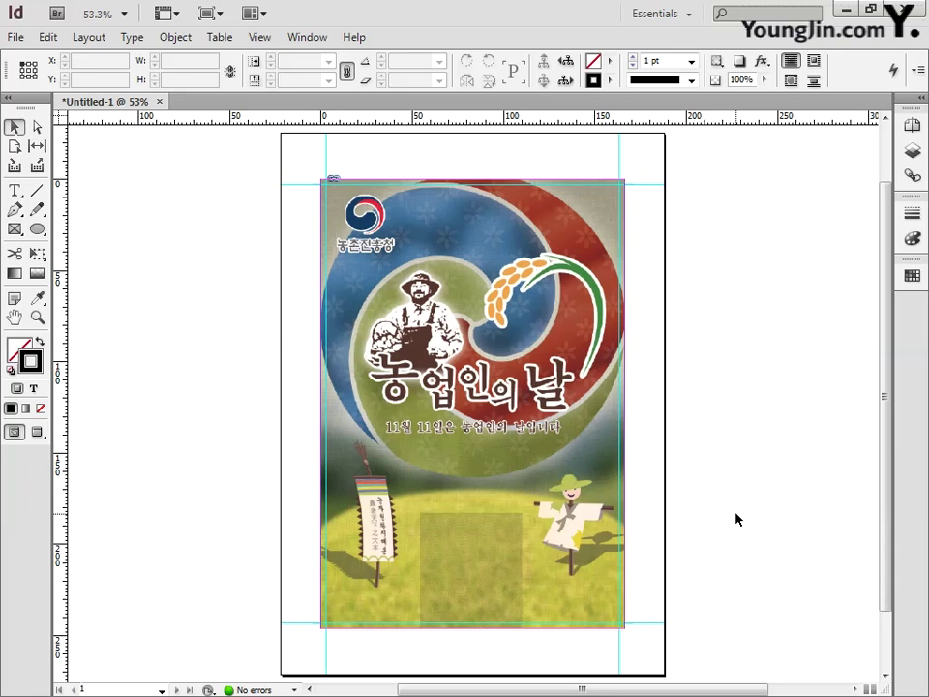
- Draw a text frame across the upper part of the poster's darker rectangle and enter "Farmer’s Day"
left_click(37, 317)
left_click_drag(370, 481, 579, 647)
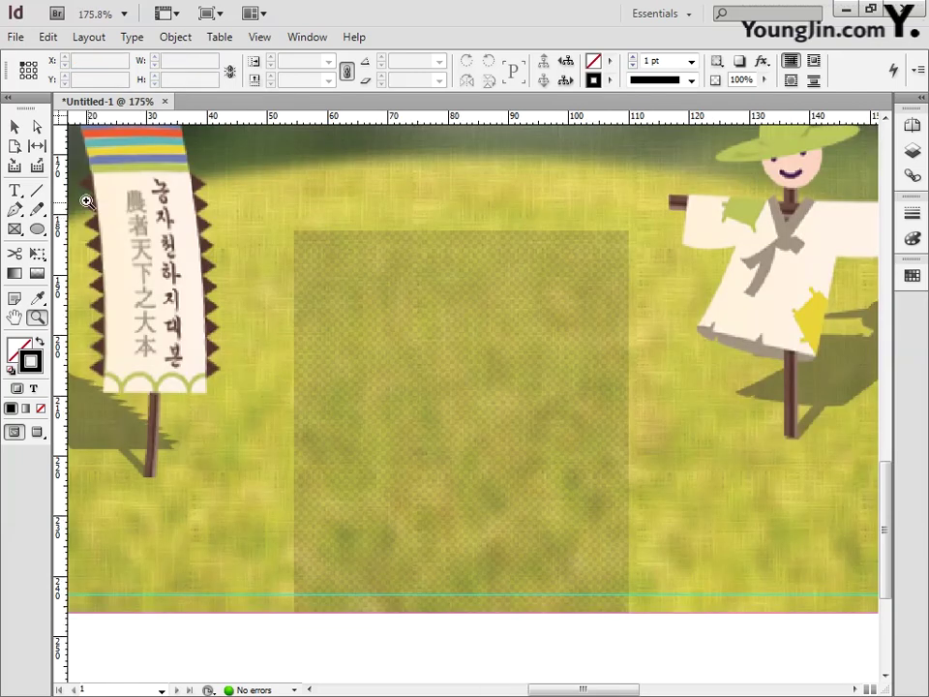
key("t")
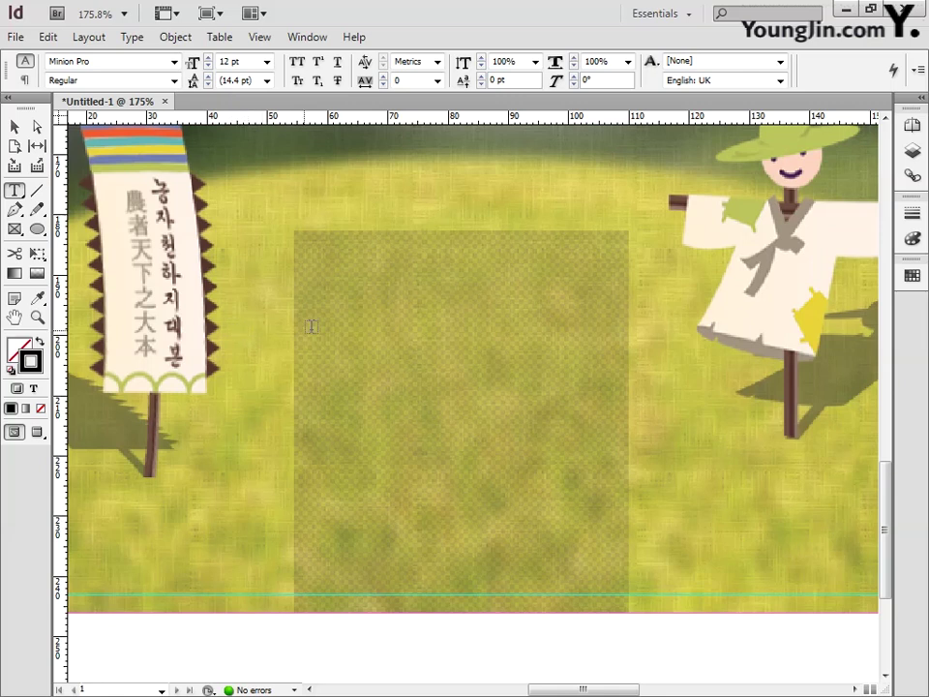
left_click_drag(302, 258, 623, 393)
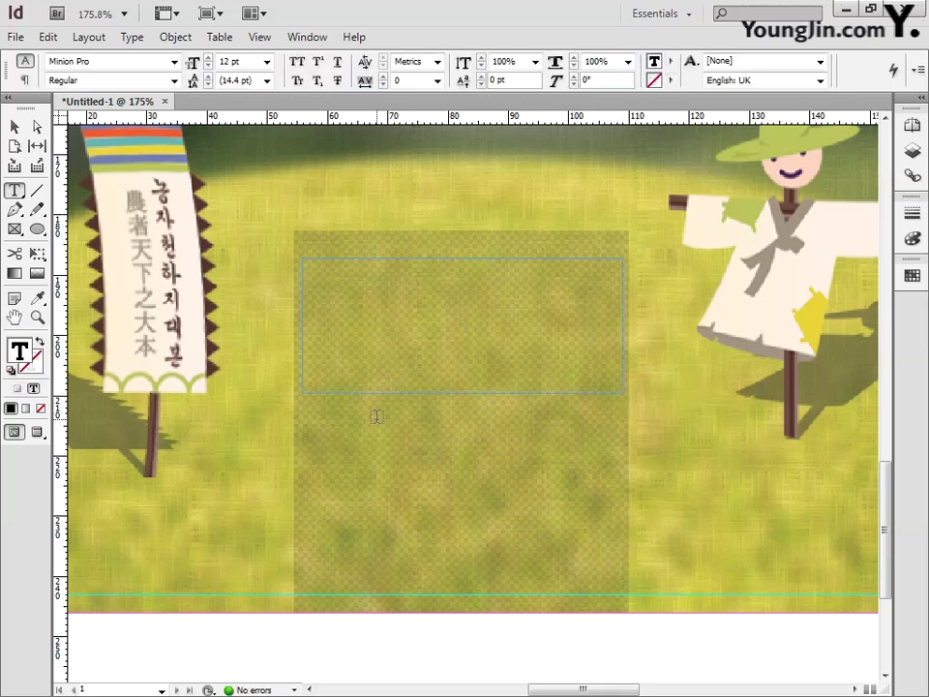
type("Farmer’s")
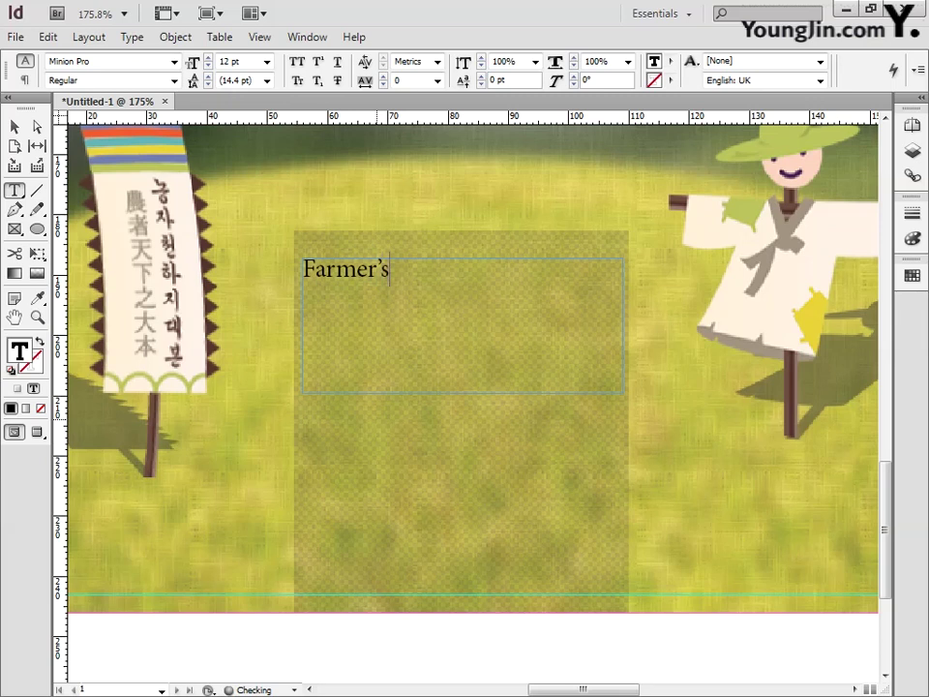
type("'s Day")
- Colour the "Farmer’s Day" text with CMYK values C 60, M 80, Y 80, K 40
left_click_drag(451, 269, 304, 271)
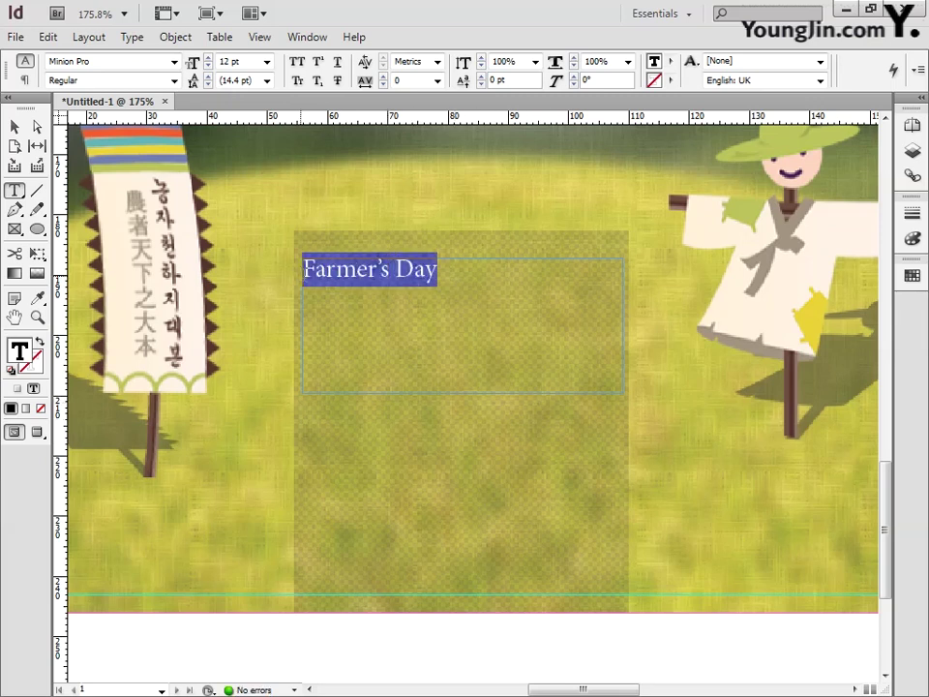
double_click(20, 351)
left_click(654, 397)
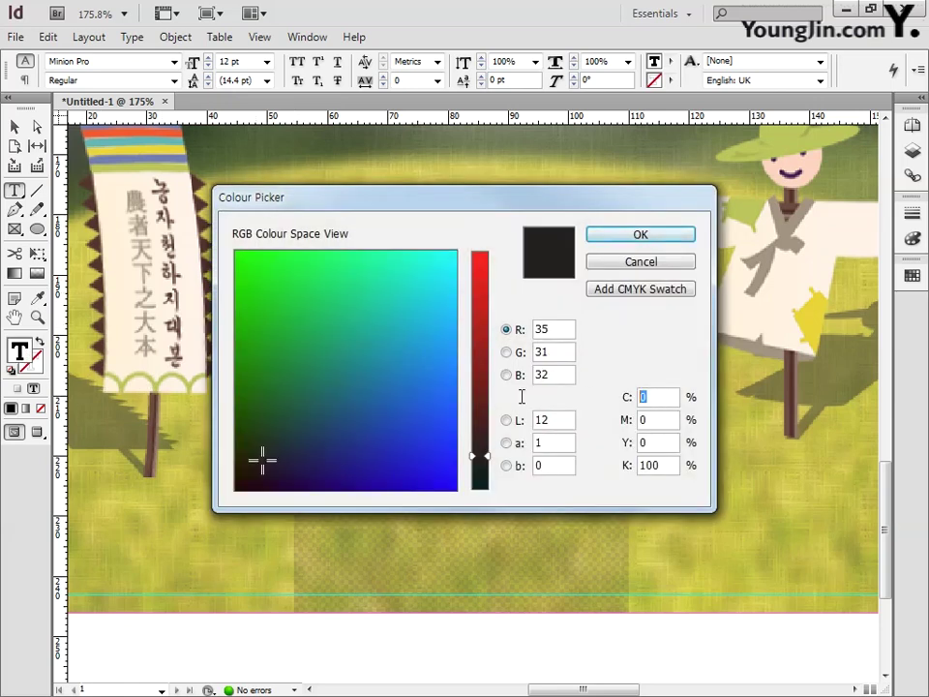
type("60")
key("Tab")
type("8")
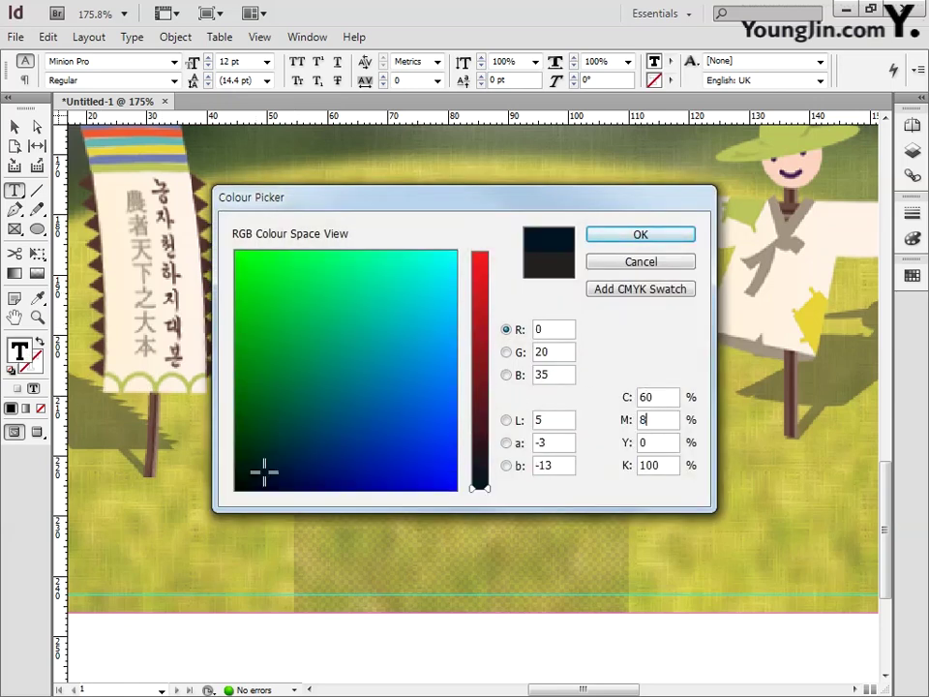
type("0")
key("Tab")
type("80")
key("Tab")
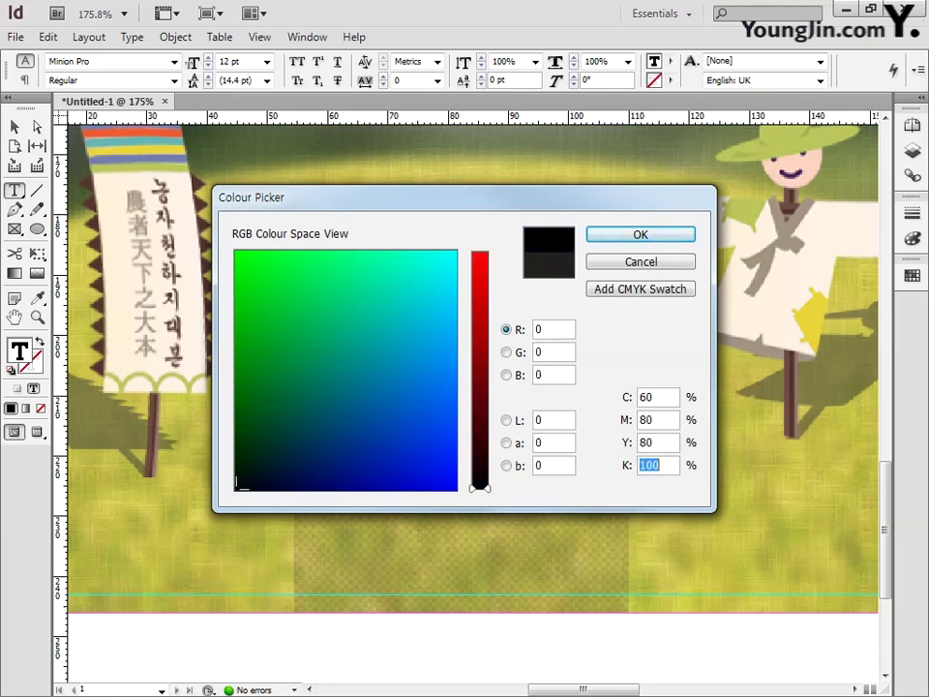
type("40")
left_click(630, 232)
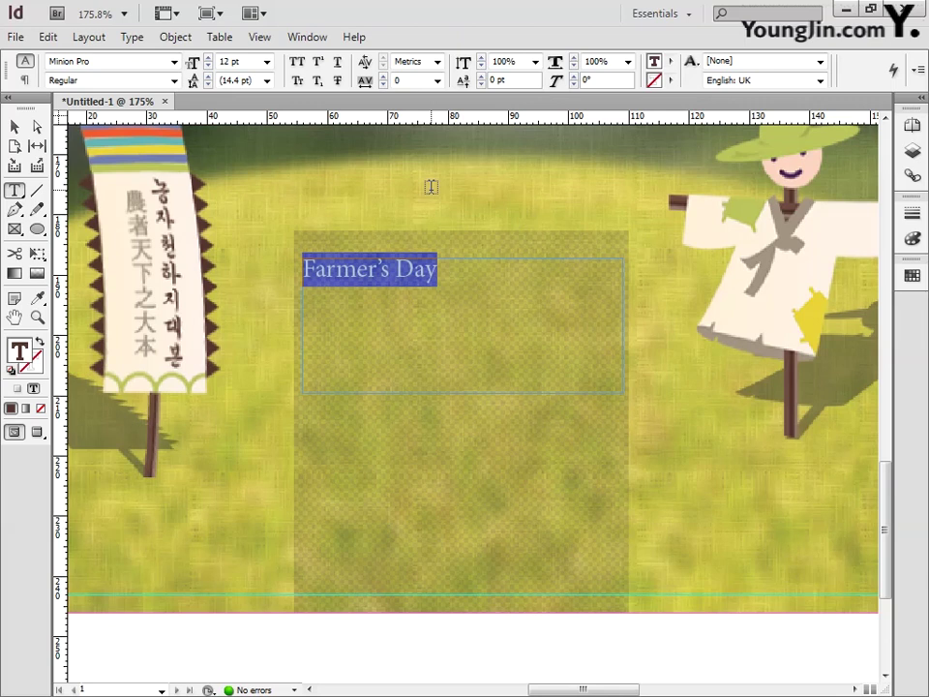
- Set the "Farmer’s Day" text in Adobe Gothic Std at 22 pt so that it fits on one line
left_click(175, 63)
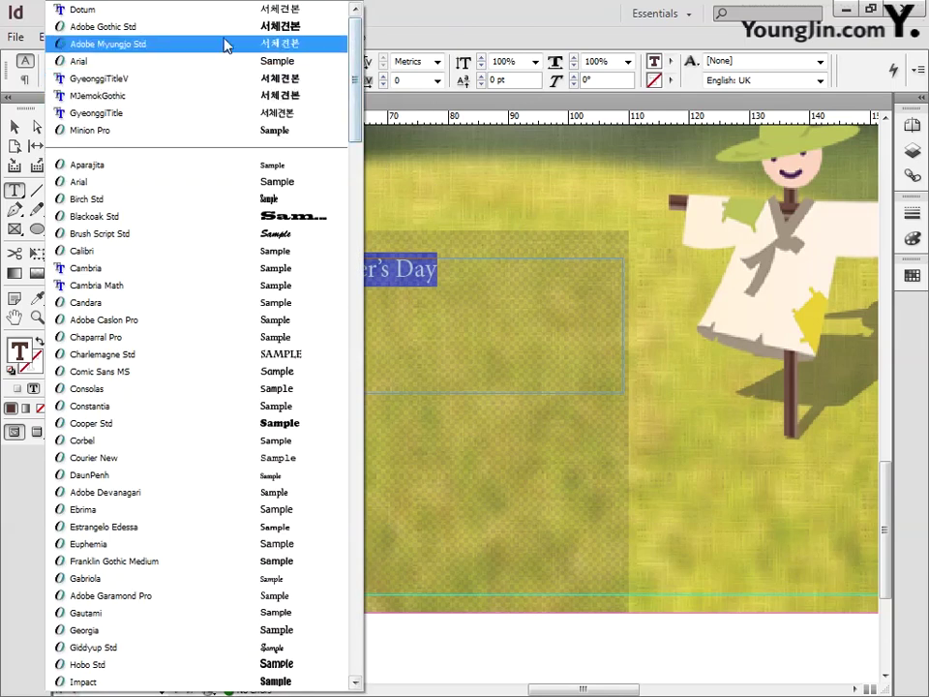
left_click(222, 27)
left_click(267, 61)
left_click(179, 151)
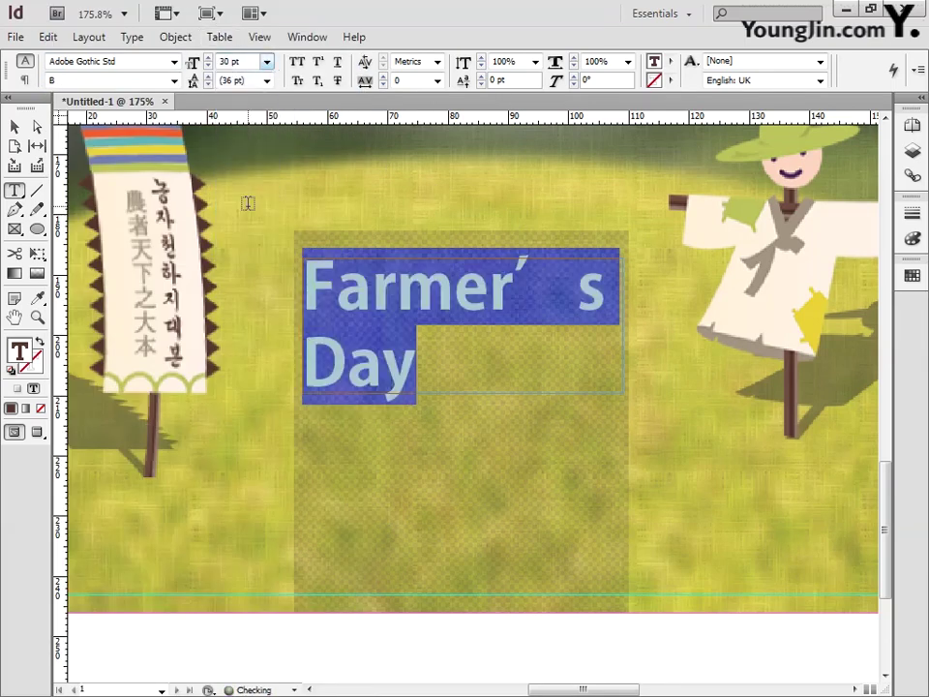
type("26")
key("Return")
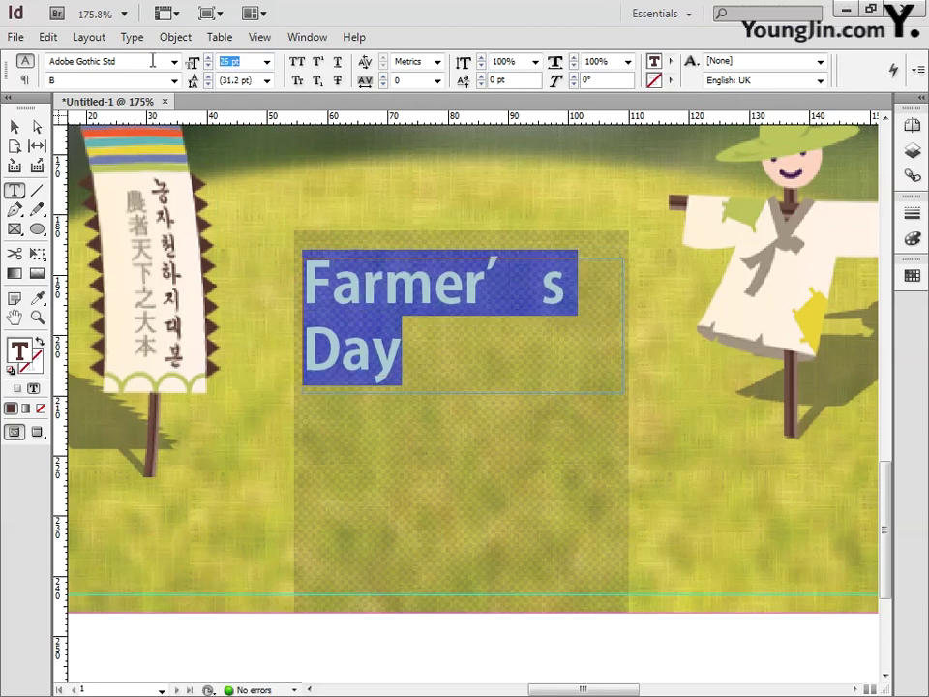
type("20")
key("Return")
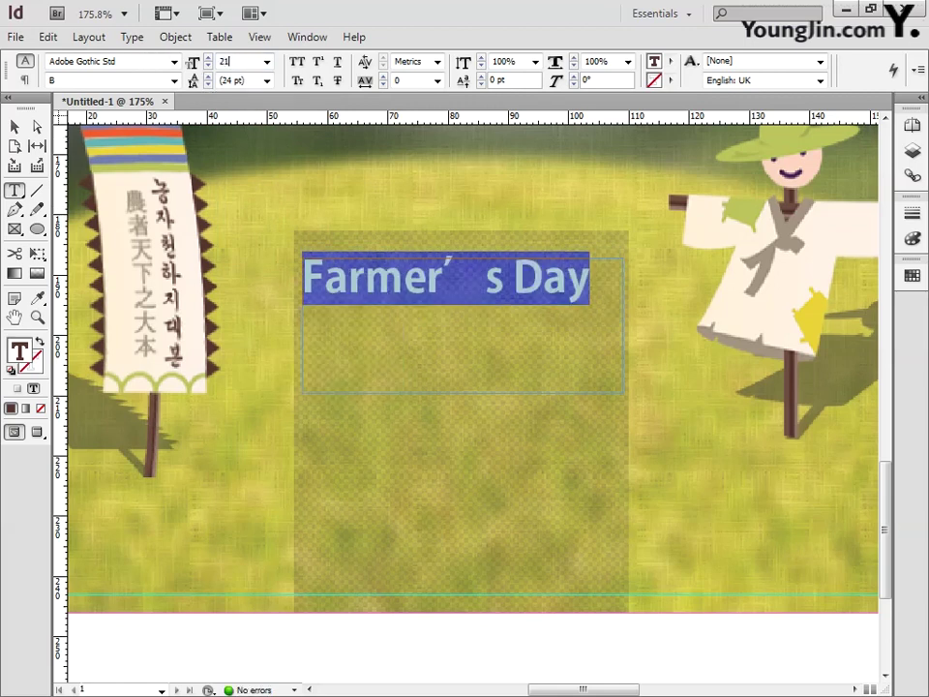
type("21")
key("Return")
type("22")
key("Return")
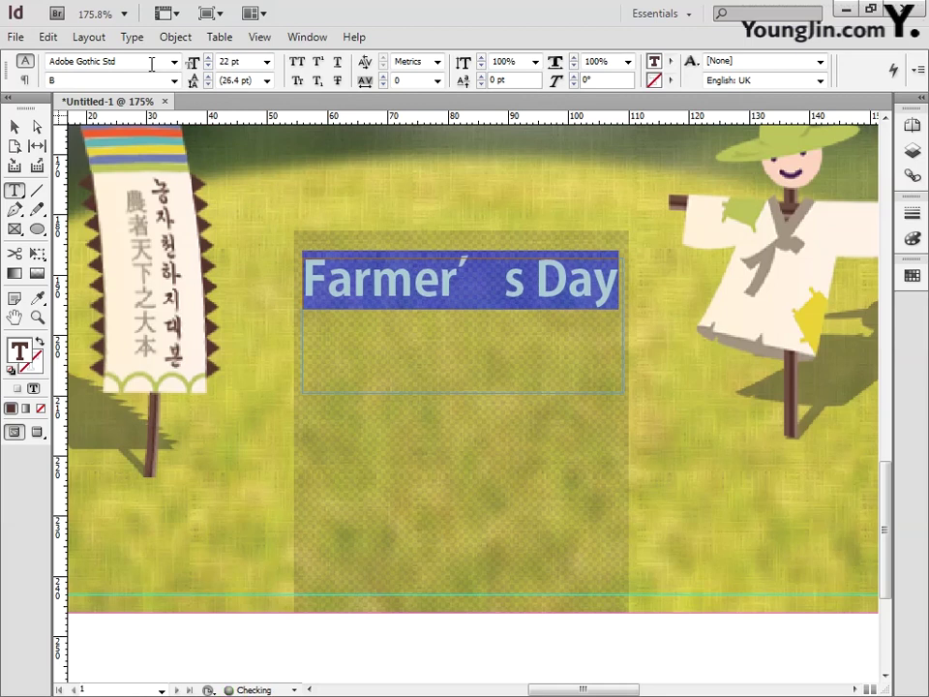
- Change the font of only the apostrophe in "Farmer’s Day" to Arial
left_click(457, 281)
key("shift+Right")
left_click(174, 61)
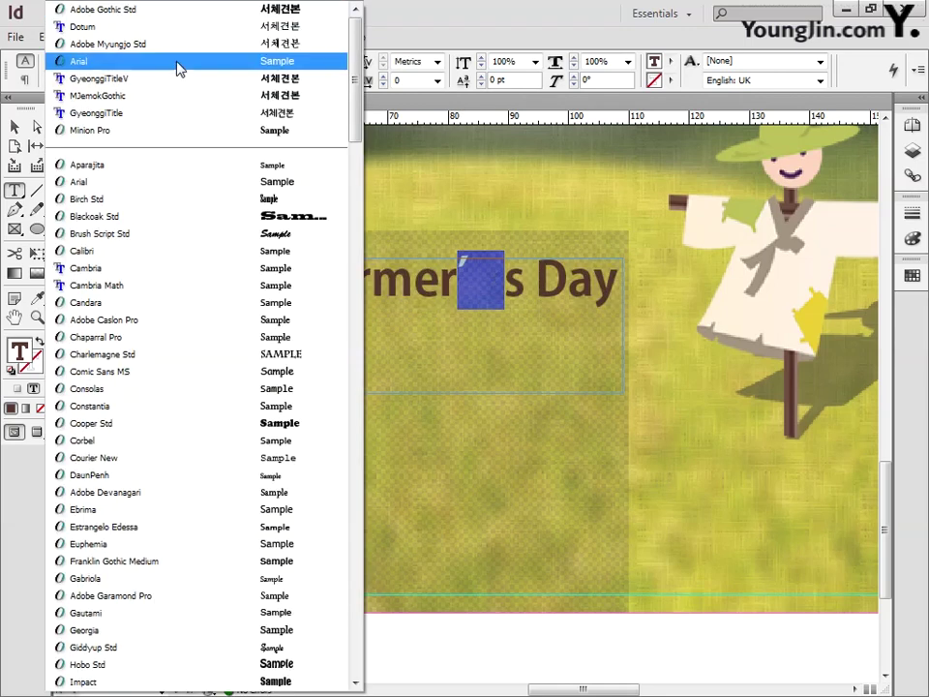
left_click(183, 64)
- Select the whole "Farmer’s Day" title and set its font size to 24 pt
key("ctrl+a")
left_click(210, 66)
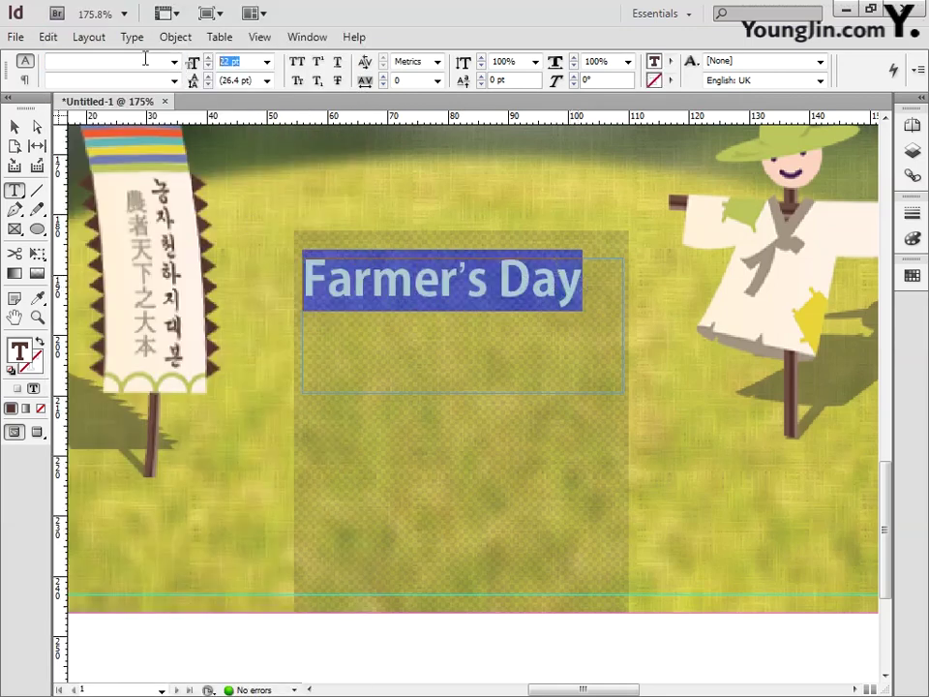
type("24")
key("Return")
- Centre-align the "Farmer’s Day" title within its text frame and deselect it
left_click(134, 37)
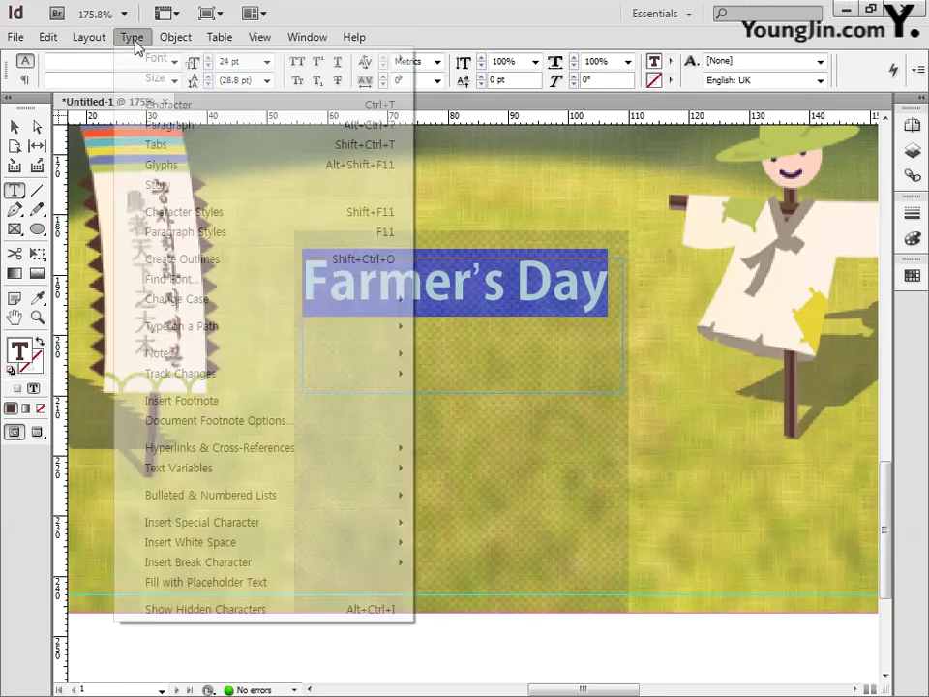
left_click(172, 124)
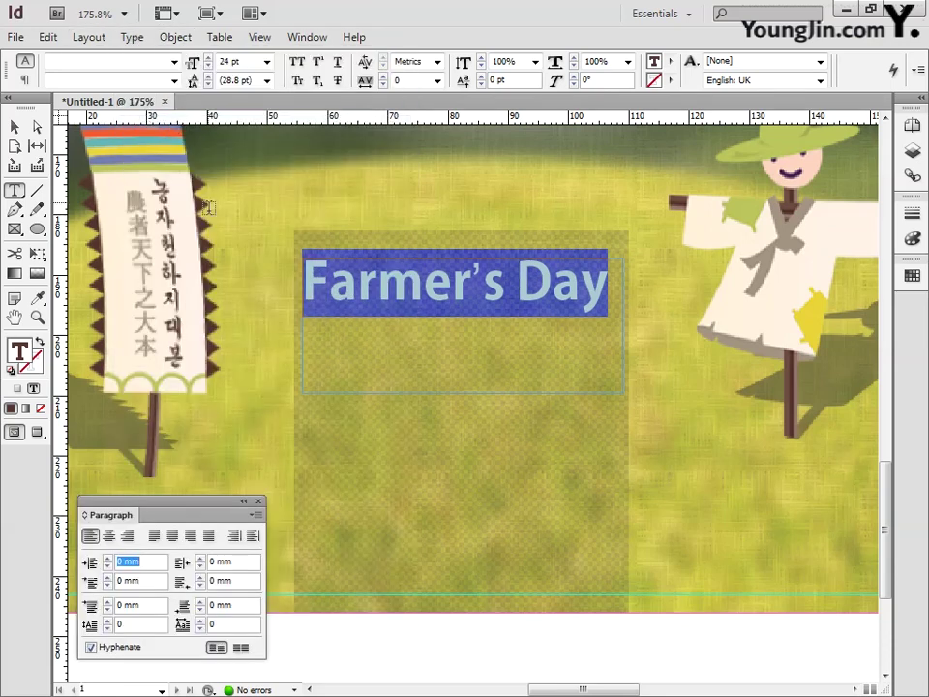
left_click_drag(183, 514, 183, 365)
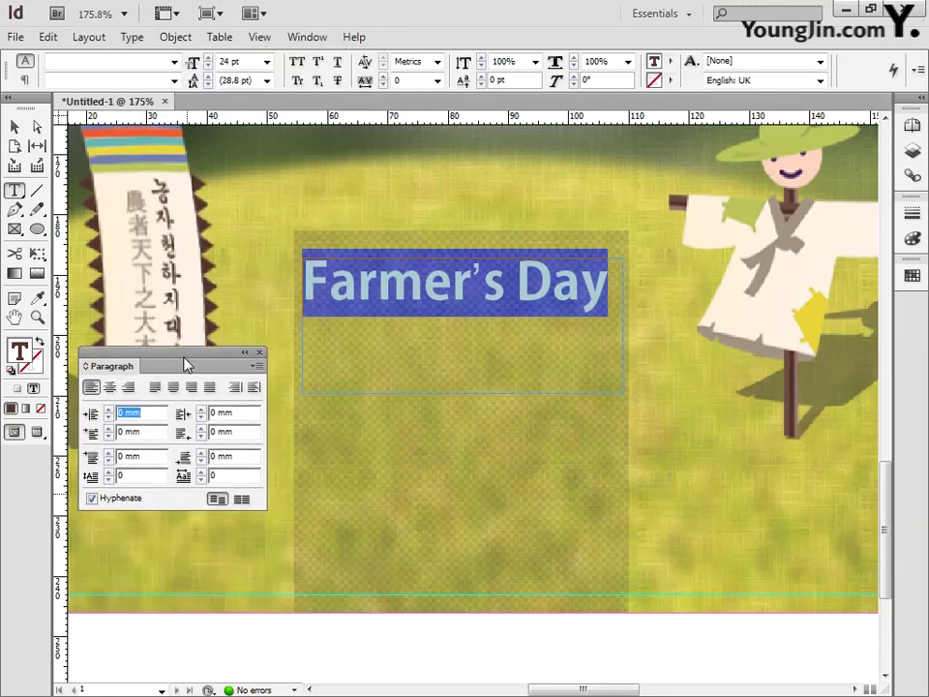
left_click(109, 386)
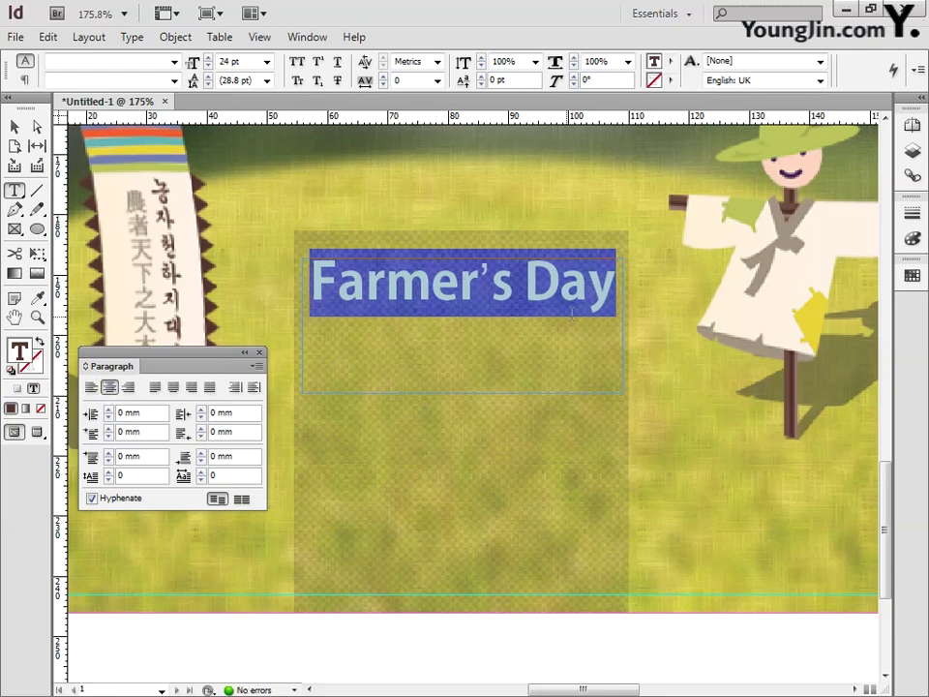
left_click(259, 353)
left_click(263, 377)
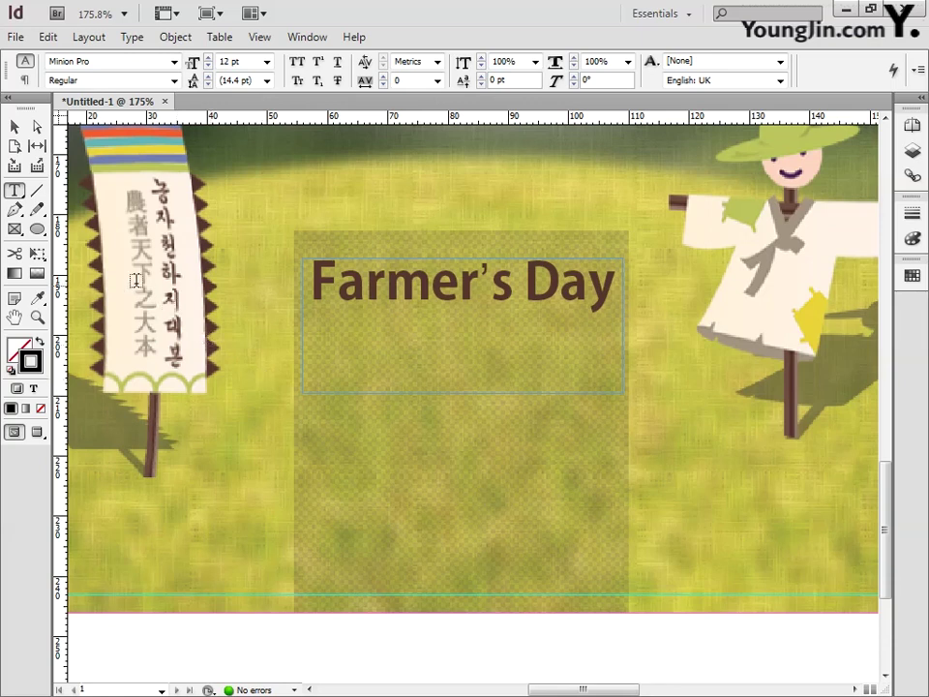
- Draw a horizontal line about 51.4 mm long just below the "Farmer’s Day" title, with a 1 pt stroke
left_click(37, 192)
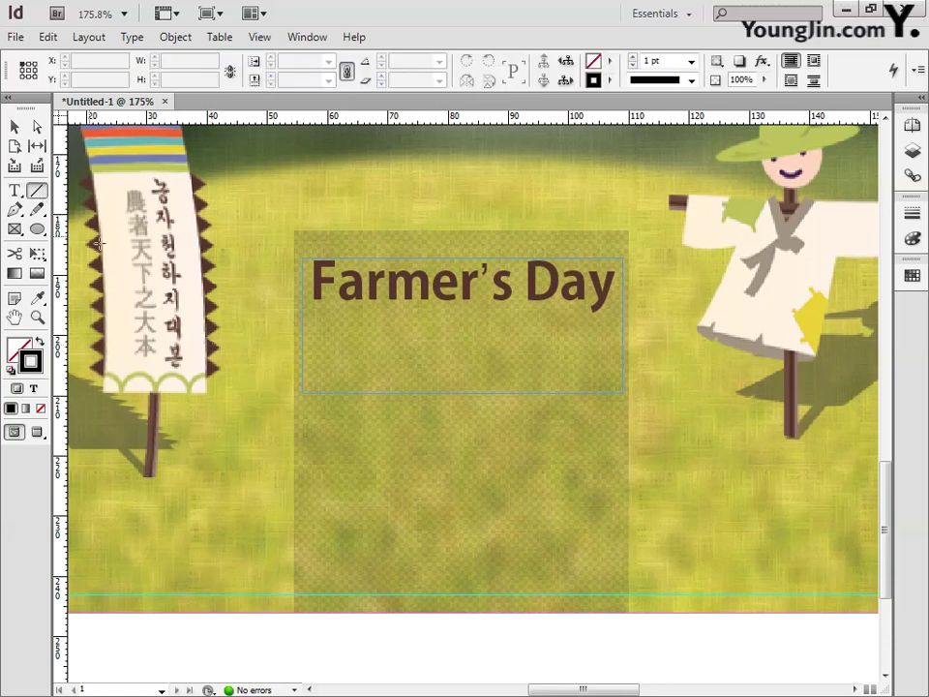
left_click_drag(307, 313, 617, 313)
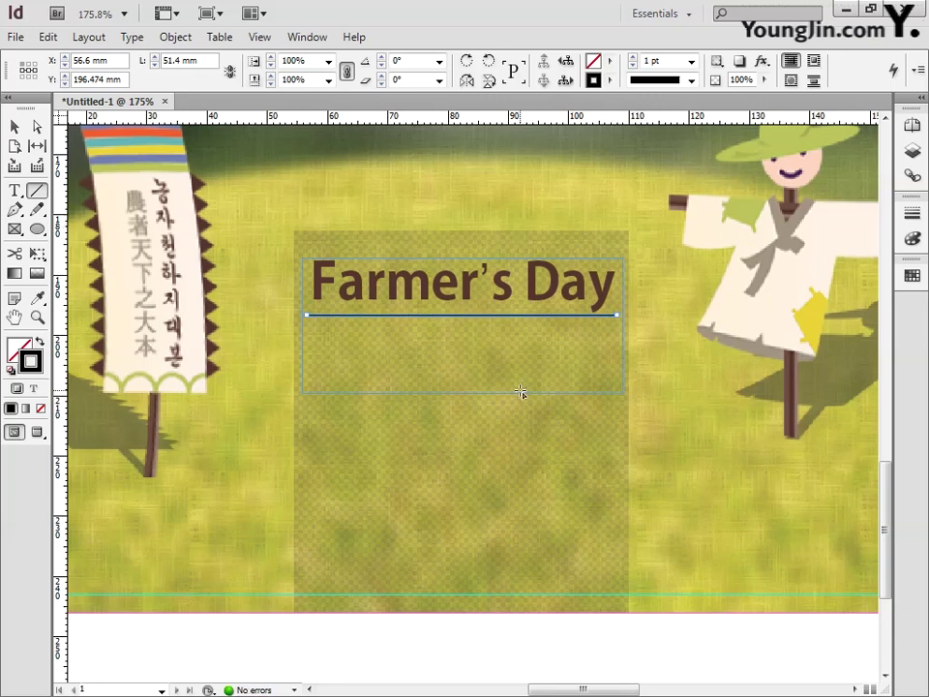
left_click(911, 215)
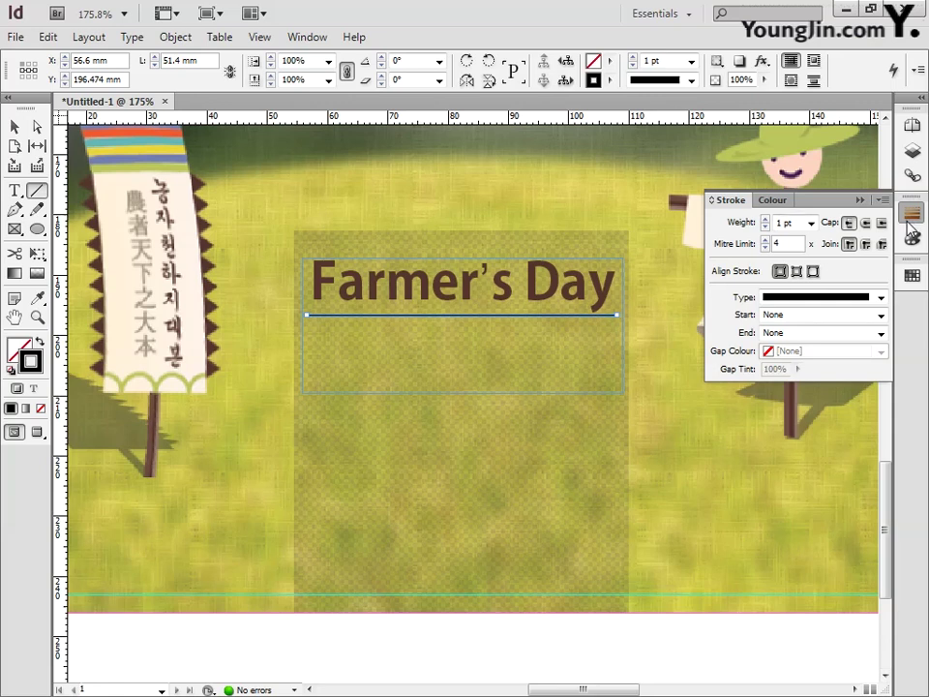
double_click(801, 225)
- Draw a second text frame about 52.4 mm wide and 21.6 mm high below the line under the title
left_click(14, 191)
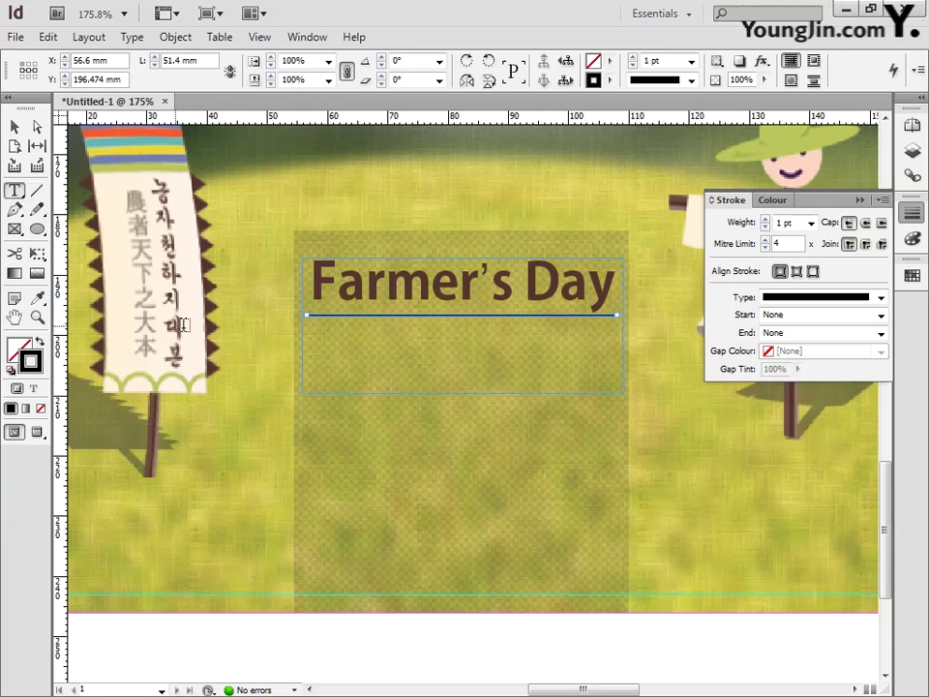
left_click(683, 160)
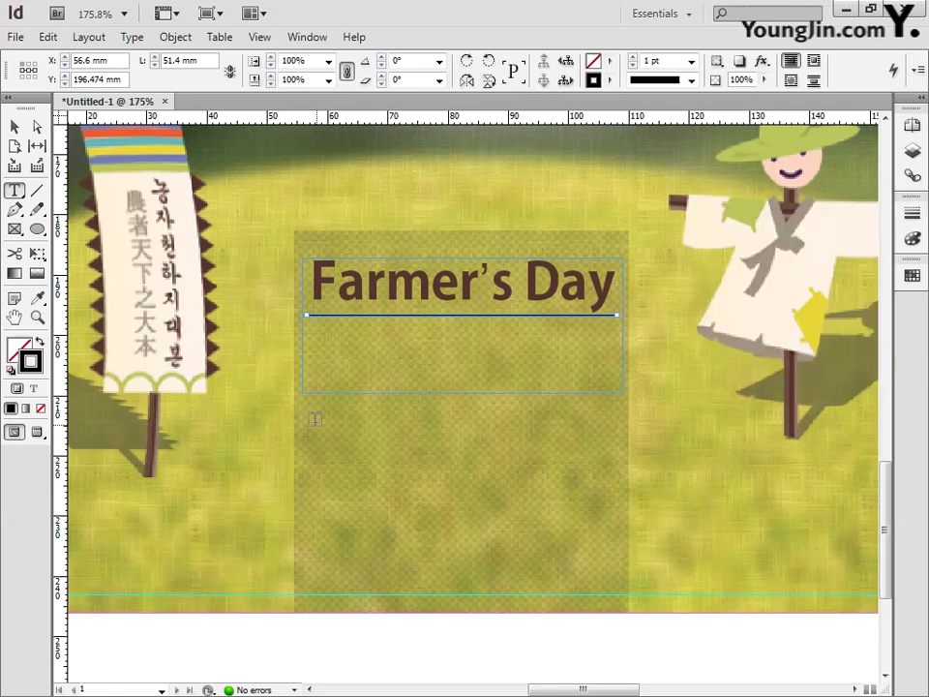
left_click_drag(308, 455, 625, 324)
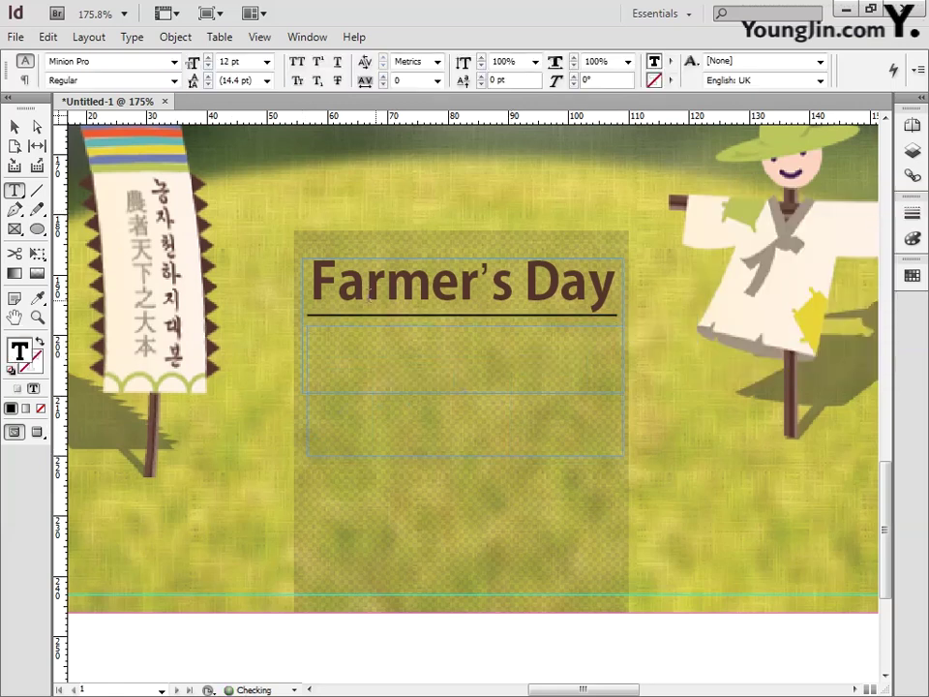
key("Escape")
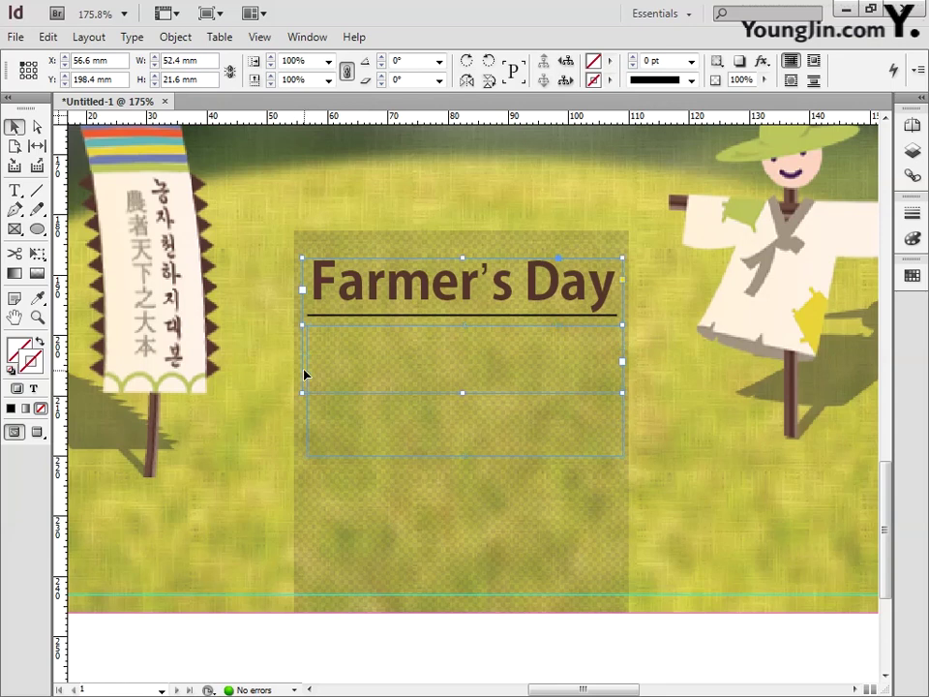
- Shorten the title frame to end at the second frame, then align the second frame's left edge with it and extend its lower edge
left_click_drag(462, 392, 463, 325)
left_click(310, 411)
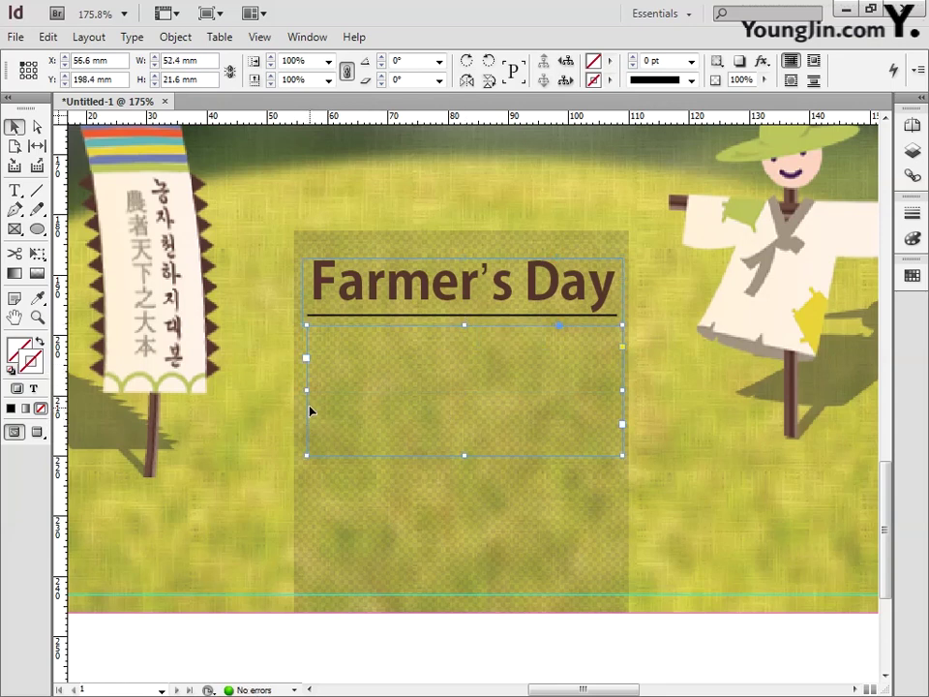
left_click_drag(310, 411, 305, 412)
left_click_drag(463, 455, 462, 475)
- Enter three lines in the second frame: "일시 : 11월 11일(화) 11:00", "장소: 농협중앙회 본관 1층" and "행사 : 어울림한마당, 골든벨"
key("t")
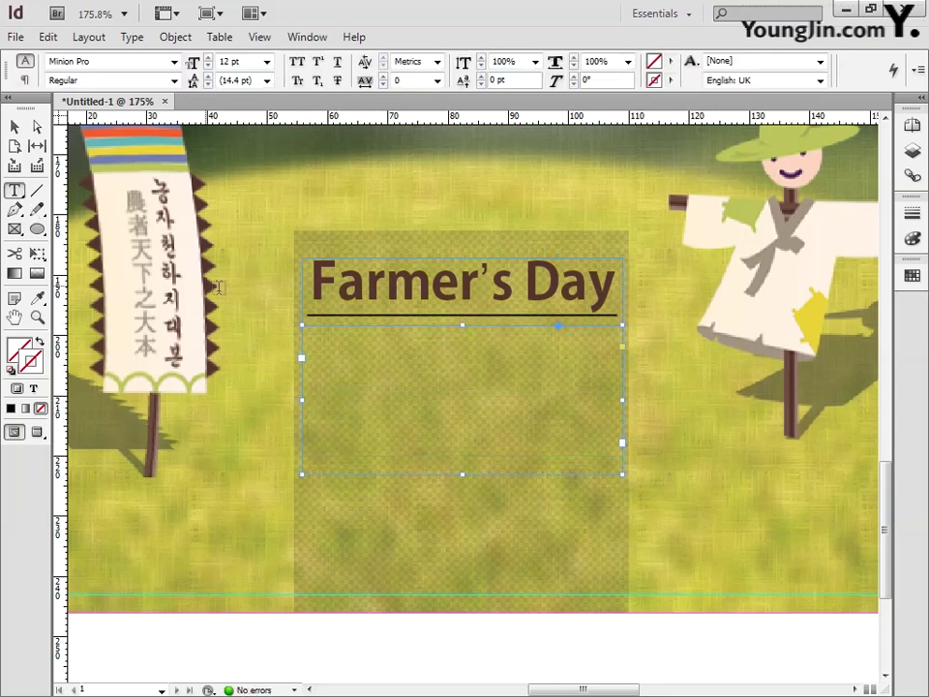
left_click(388, 387)
type("농부")
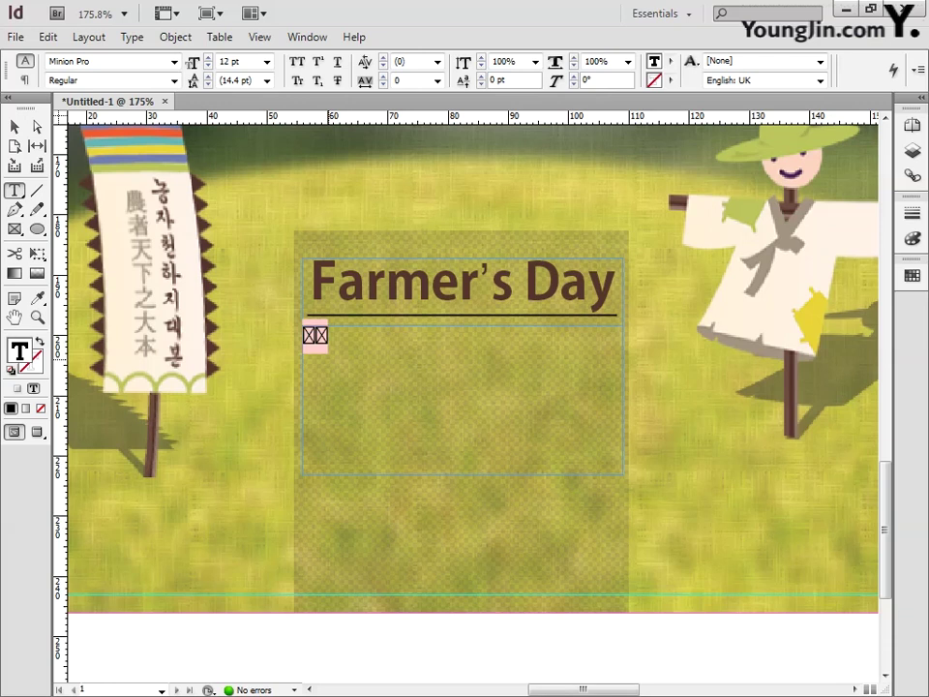
type(": 11월")
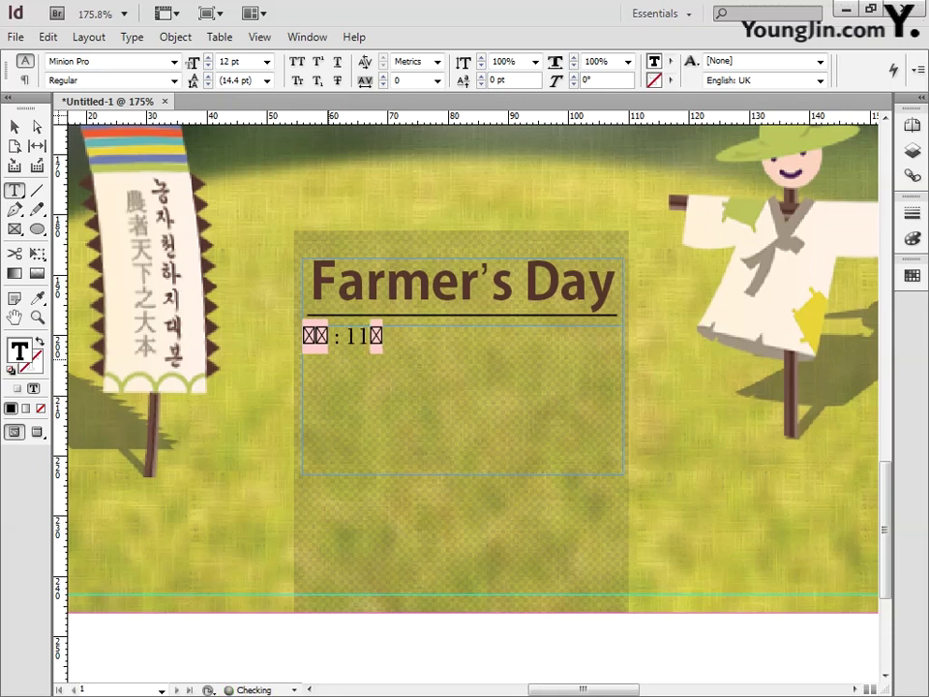
type(" 11일(목) 11:00")
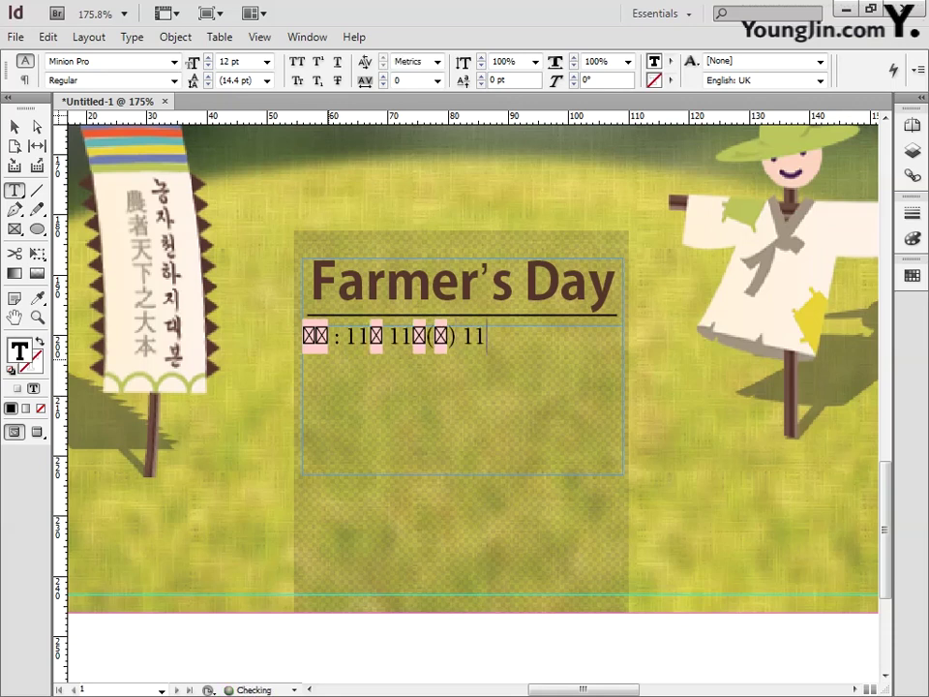
key("Return")
type("장소: 광장")
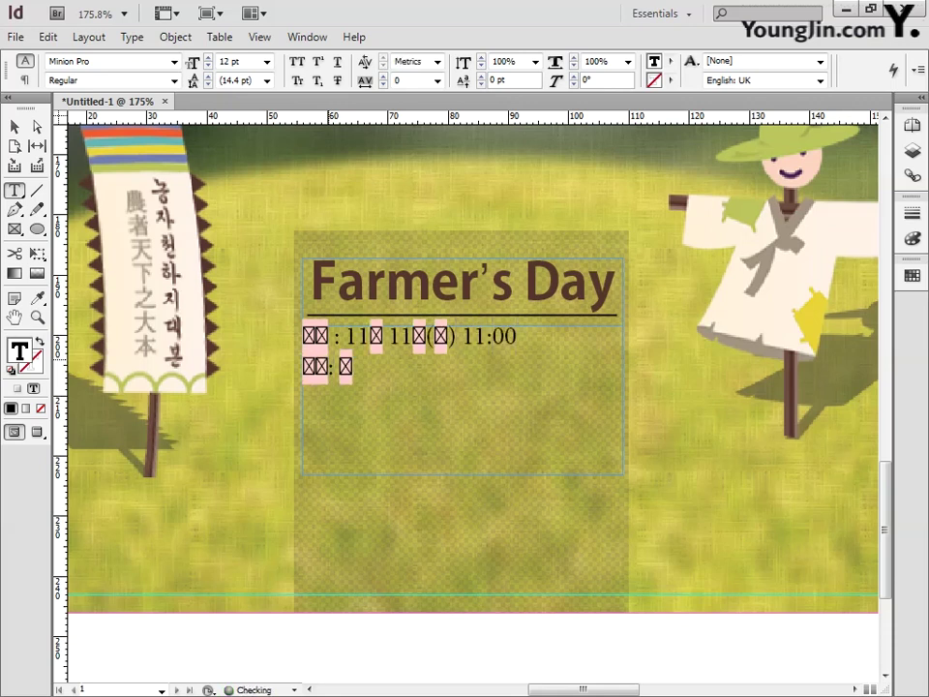
type("센터앞 광장 1층")
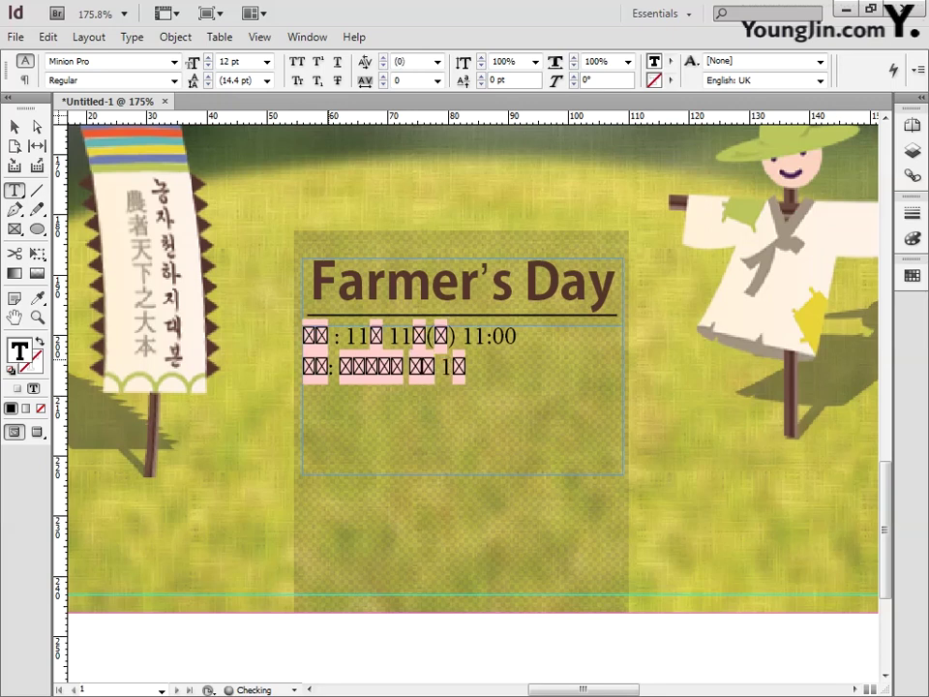
key("Return")
type("문의 : 농업기술센터, 홍보팀")
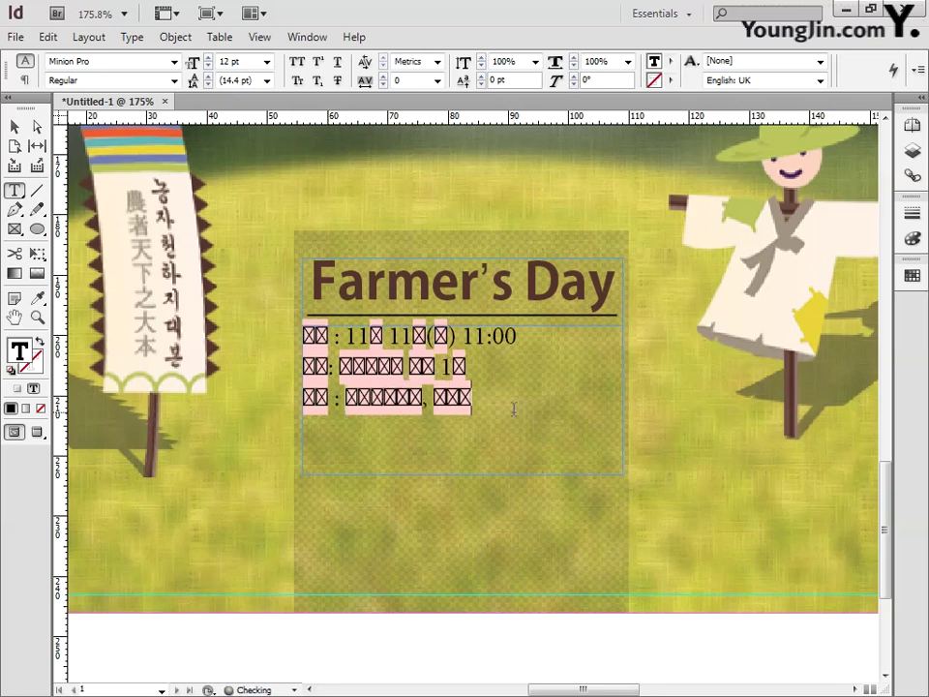
- Set the three lines of event details in Adobe Gothic Std and insert a space between "장소" and its colon
left_click_drag(474, 399, 317, 341)
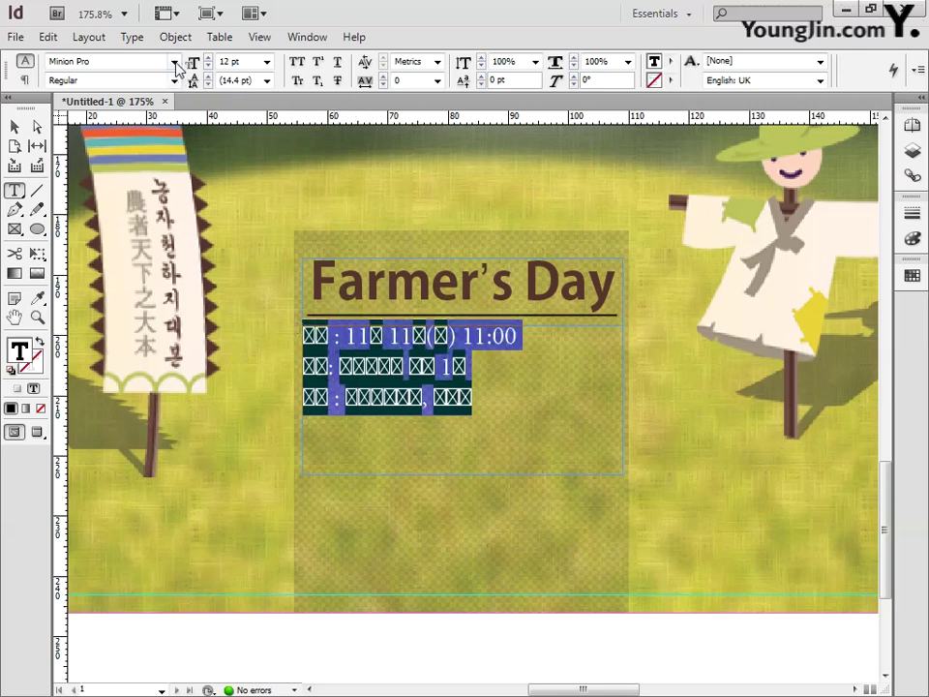
left_click(136, 61)
scroll(355, 121, "up", 3)
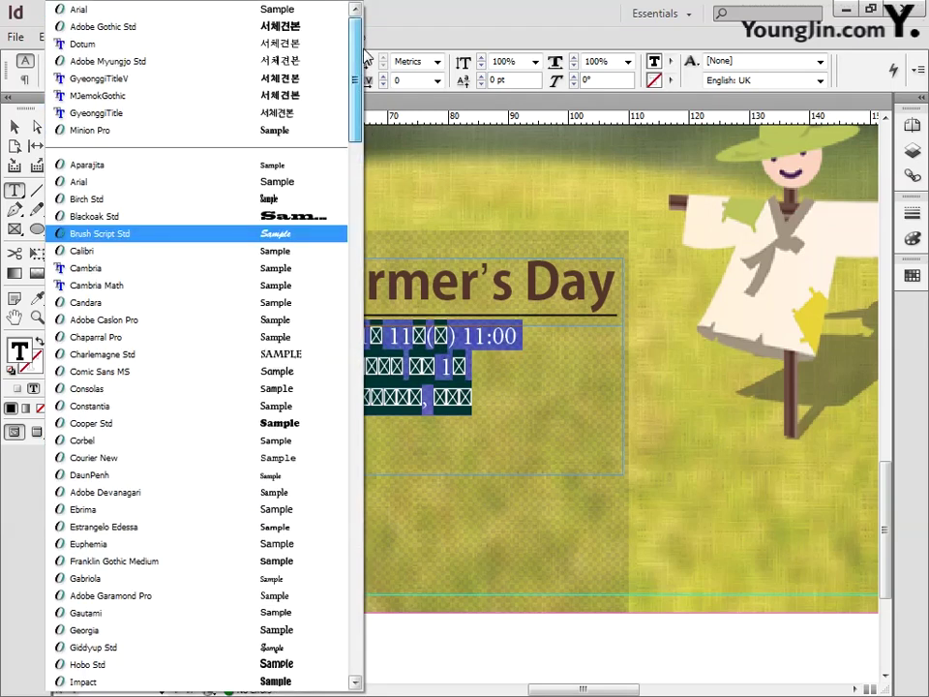
left_click(311, 31)
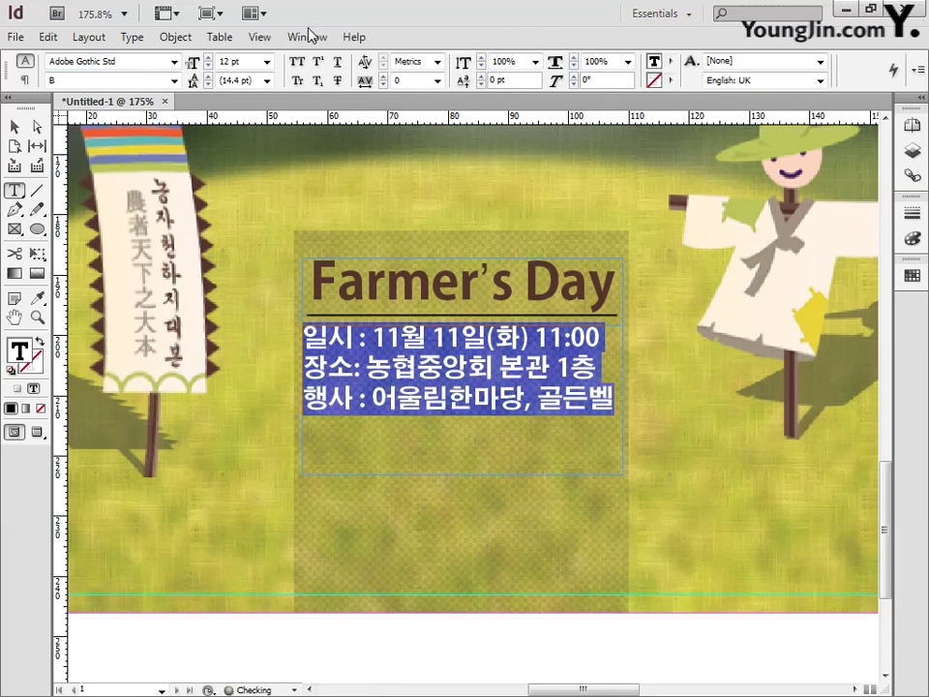
left_click(358, 368)
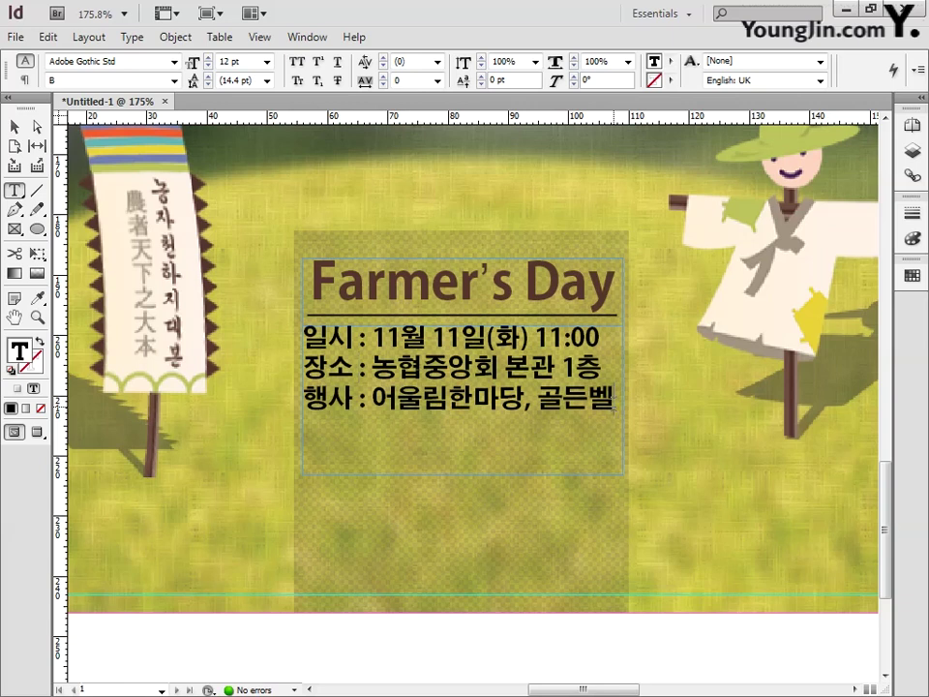
- Centre-align the three selected lines of event details
left_click_drag(614, 405, 304, 337)
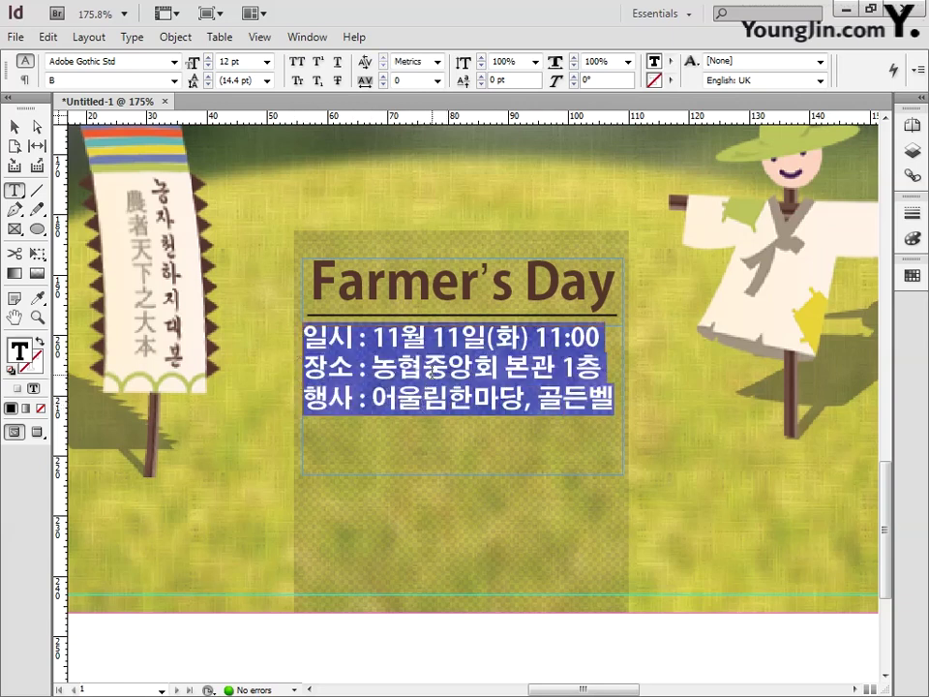
left_click(133, 37)
left_click(169, 122)
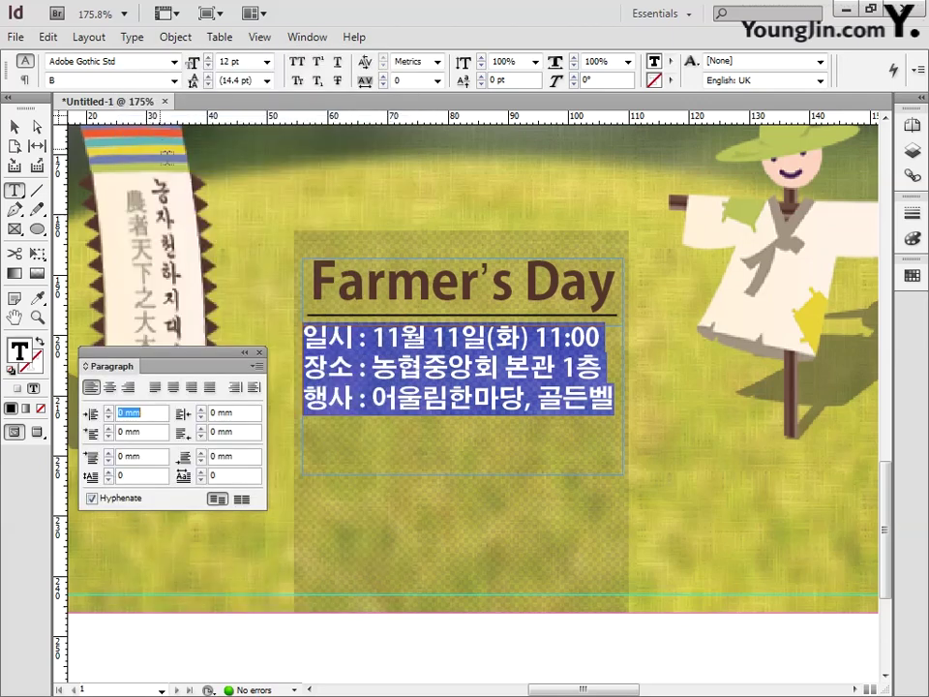
left_click(109, 387)
left_click(259, 352)
- Try to change the leading of the event details and undo their centre alignment
left_click(266, 80)
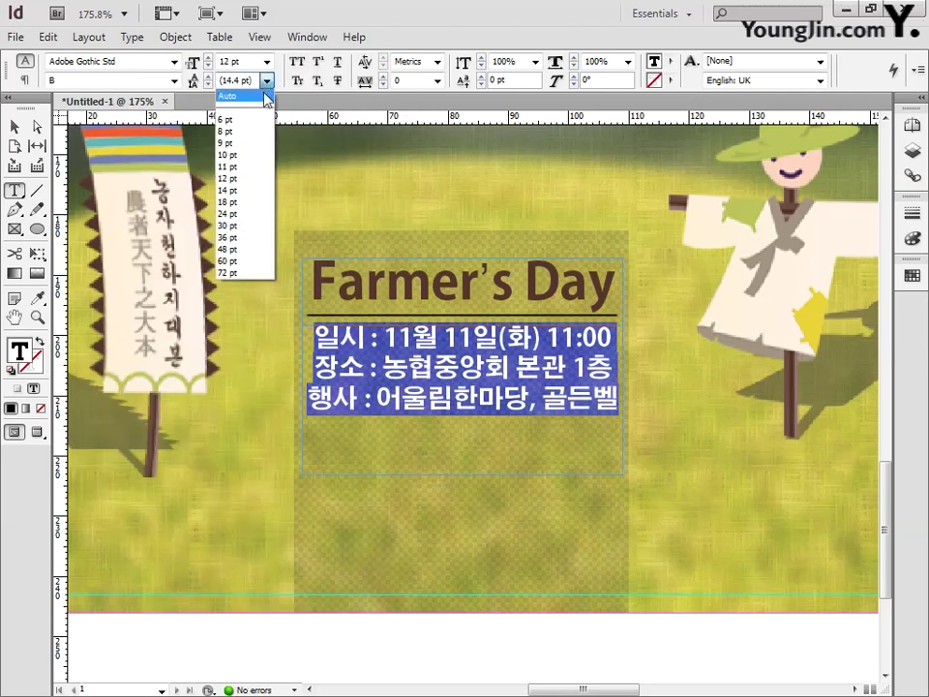
left_click(182, 153)
key("ctrl+z")
key("ctrl+z")
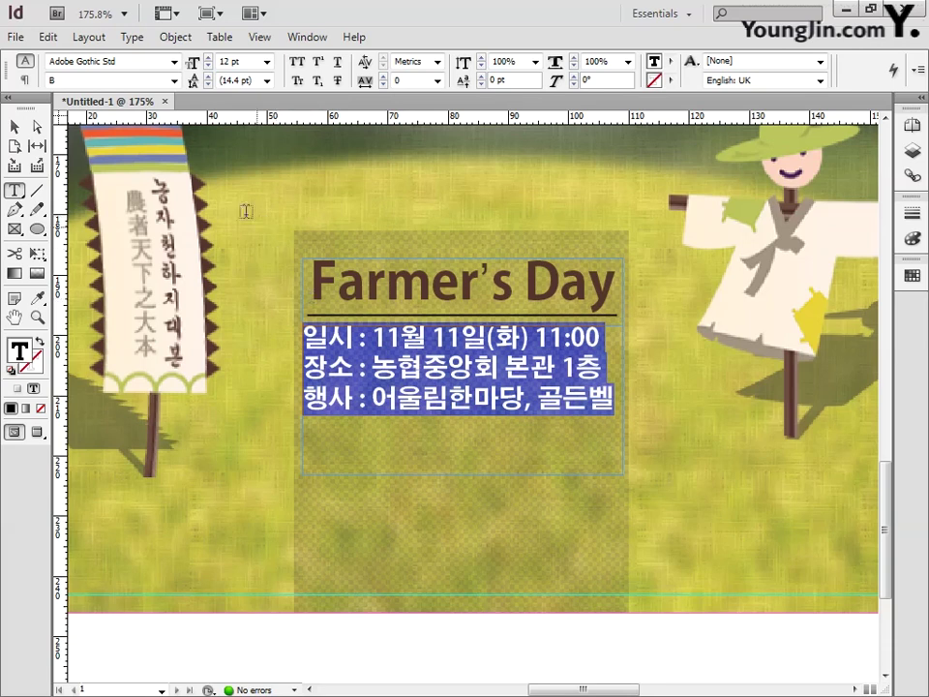
- Justify all lines of the selected event details to the full width of their frame
left_click(131, 37)
left_click(155, 125)
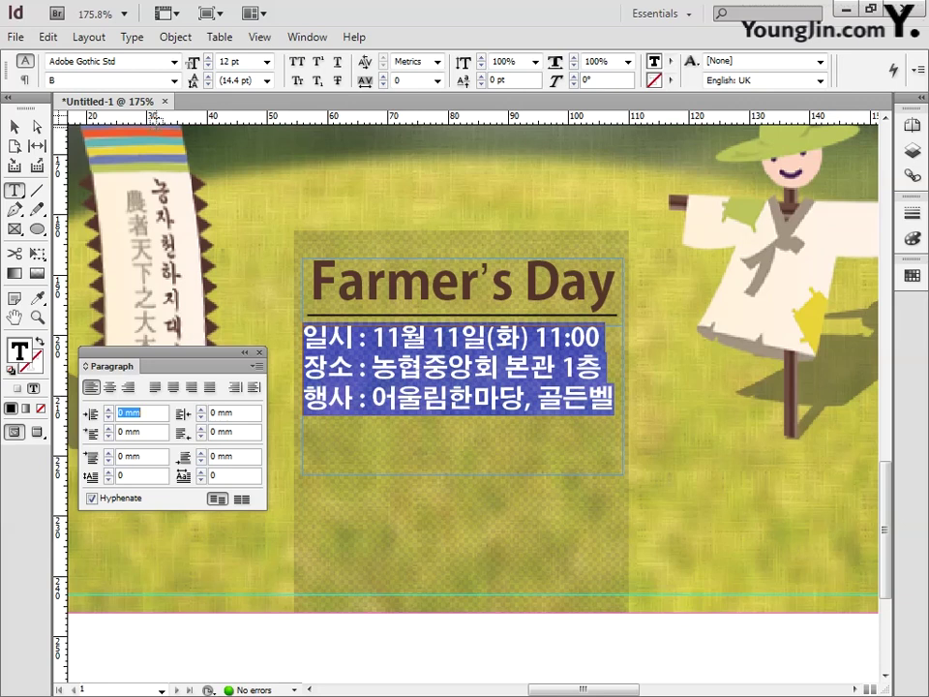
left_click(206, 387)
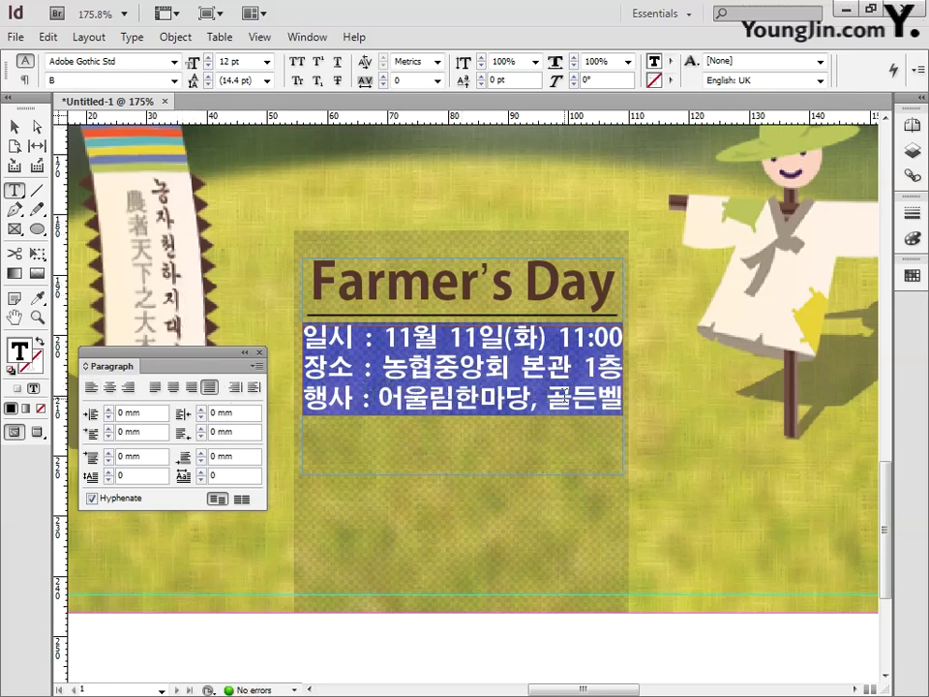
left_click(260, 352)
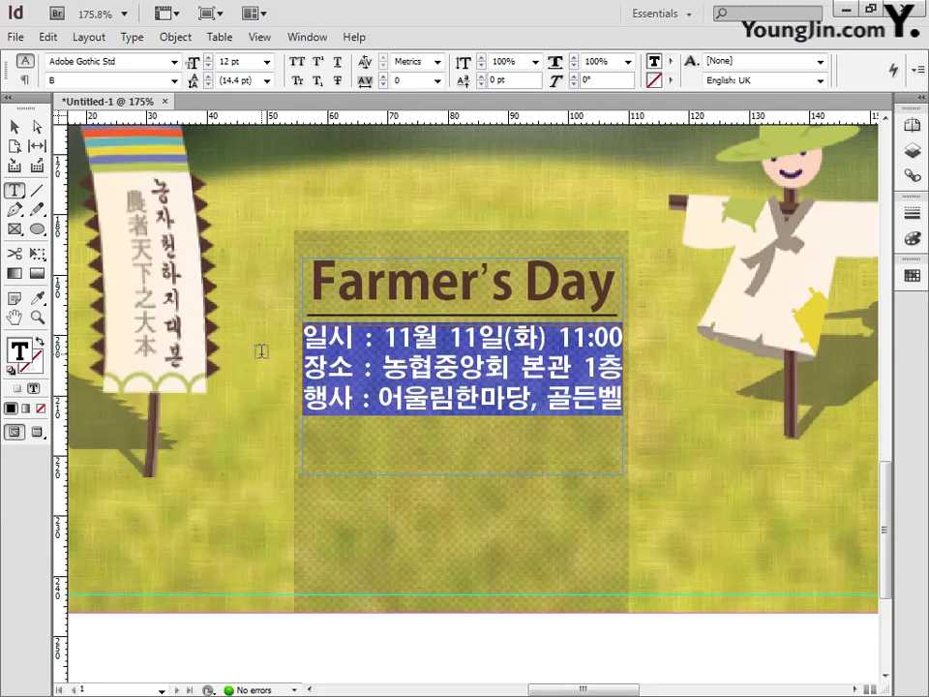
- Set the leading of the three lines of event details to 18 pt
left_click(267, 80)
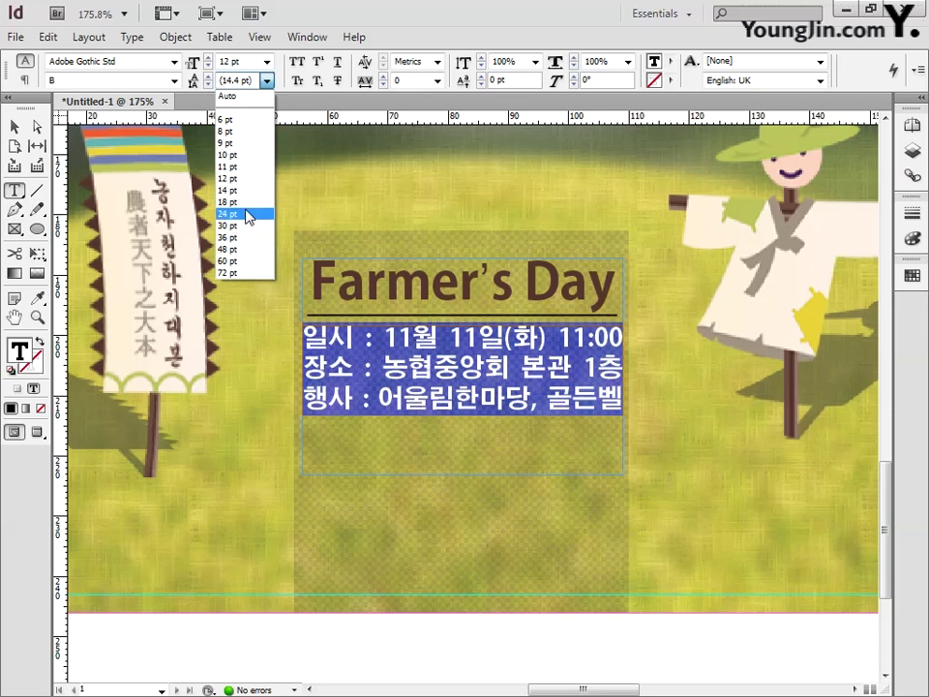
left_click(247, 213)
left_click(267, 82)
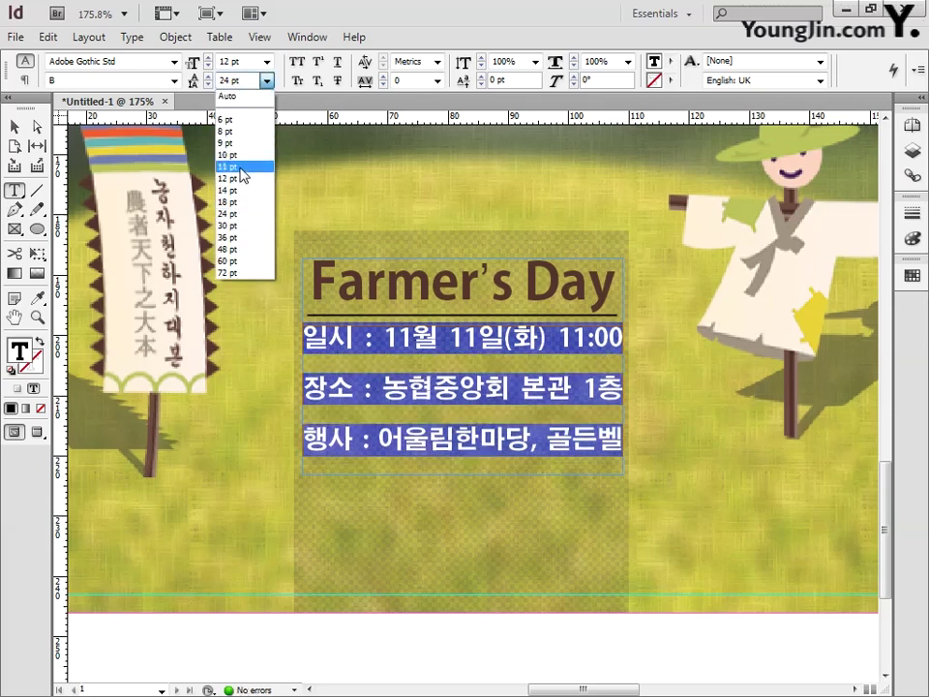
left_click(239, 201)
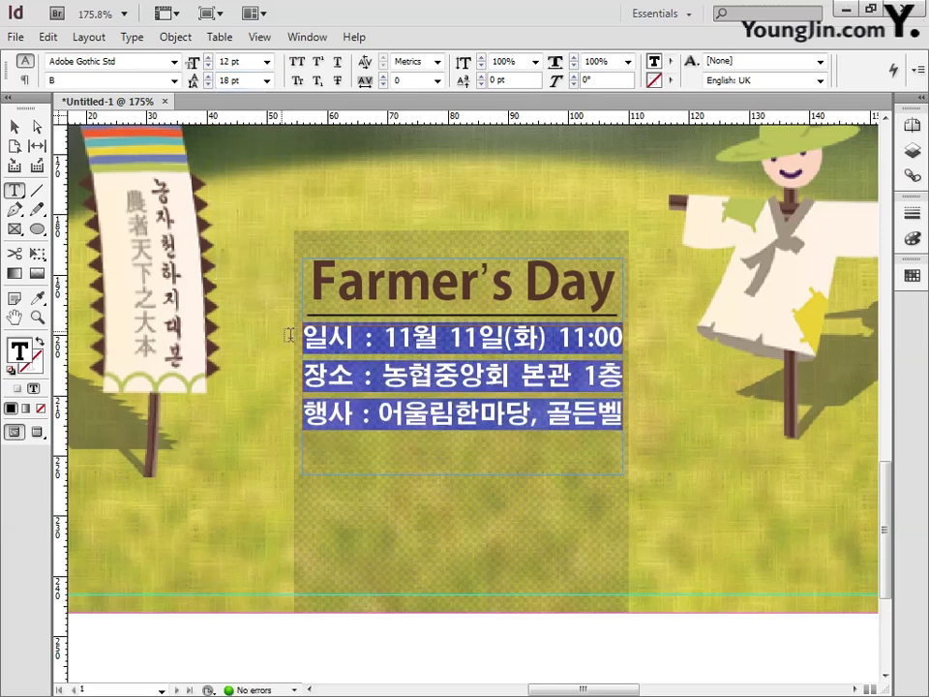
- Thicken the date and time "11월 11일(화) 11:00" in the first detail line with a 0.25 pt stroke
left_click_drag(384, 337, 616, 337)
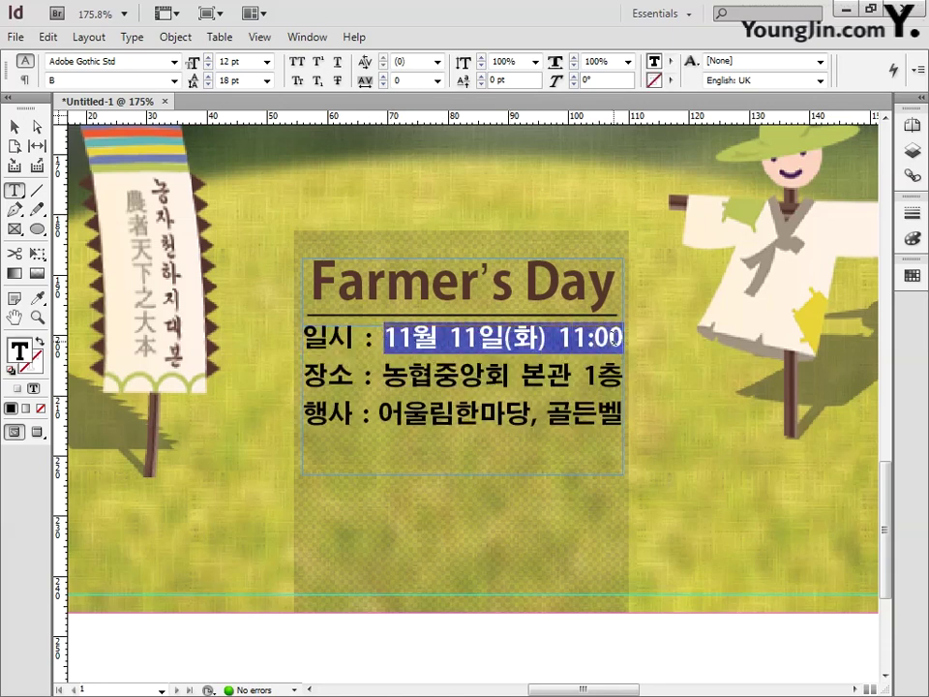
left_click(911, 213)
left_click(733, 200)
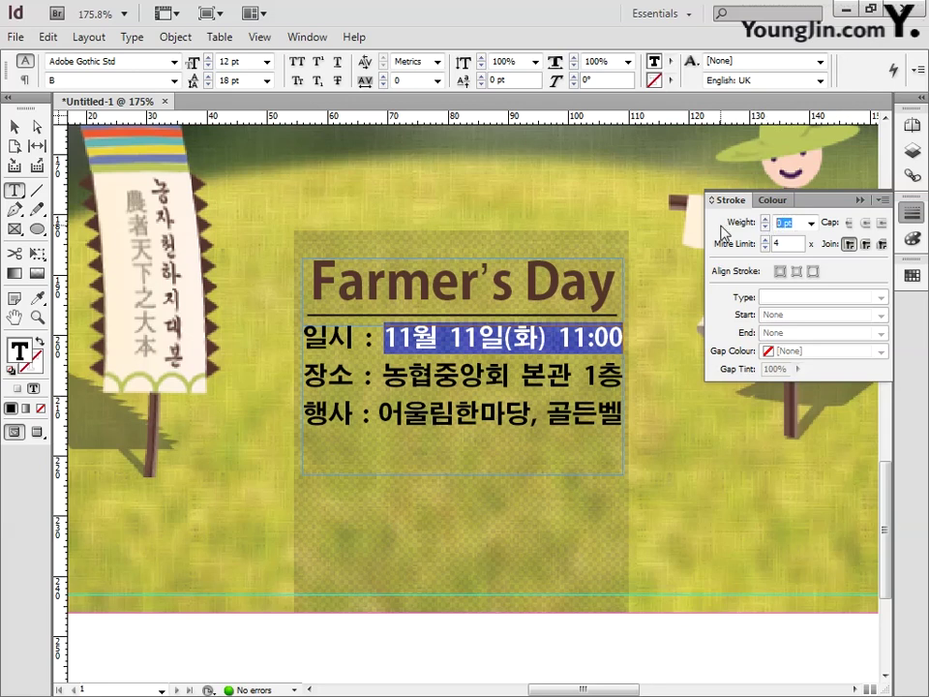
type("0.25")
key("Return")
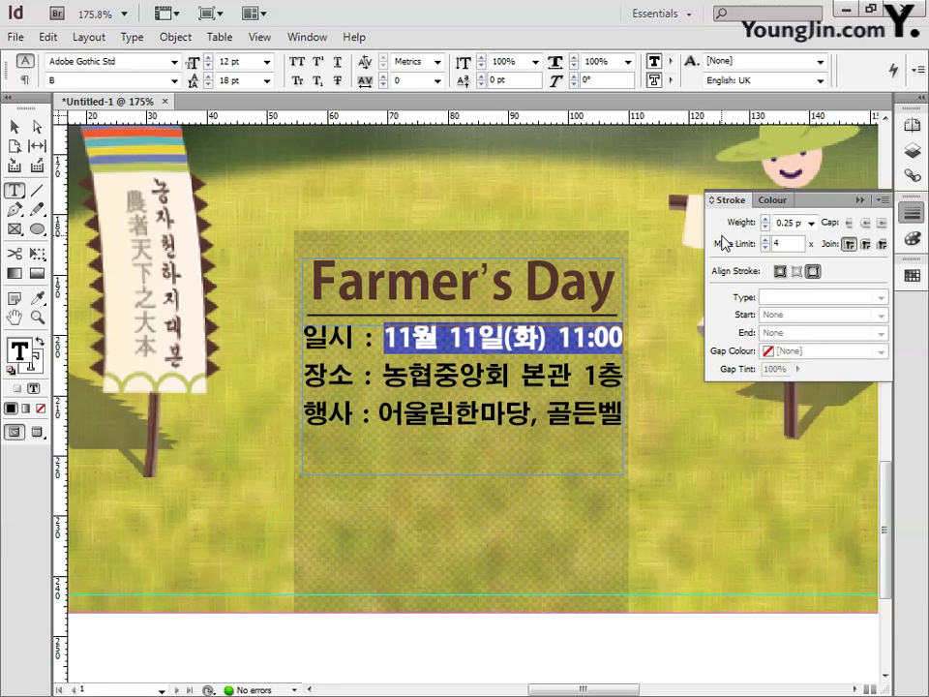
key("Escape")
key("t")
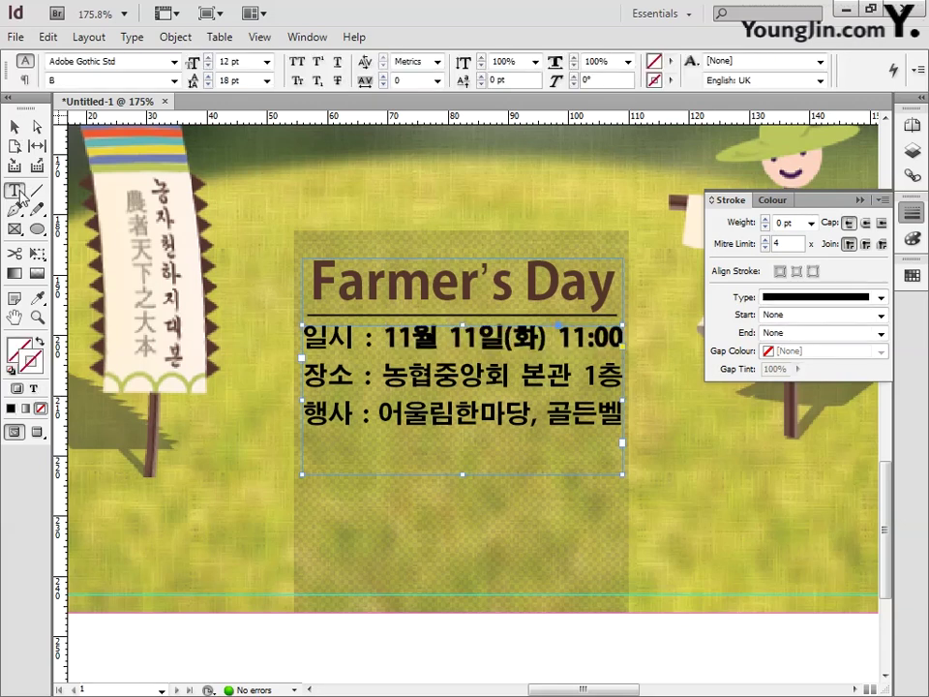
left_click_drag(314, 498, 623, 554)
key("Escape")
left_click_drag(315, 526, 303, 526)
double_click(349, 530)
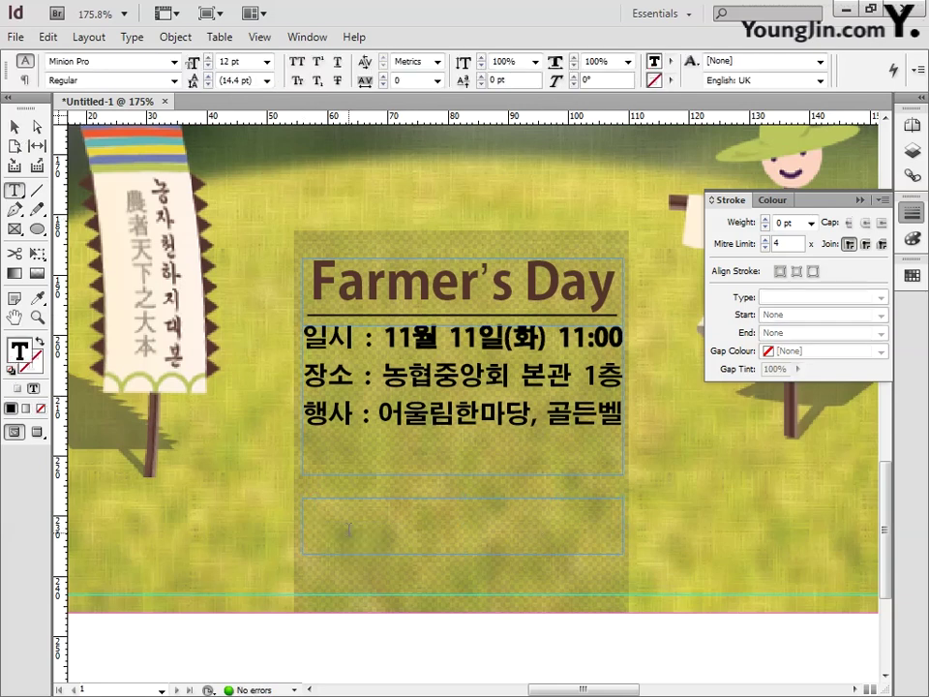
type("www.fa")
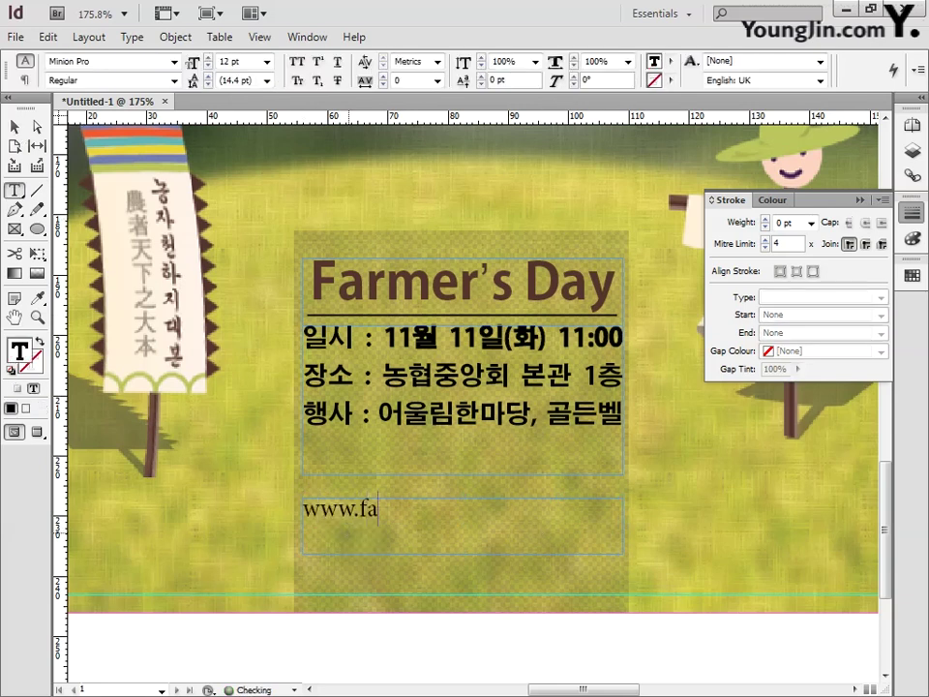
type("rmersday")
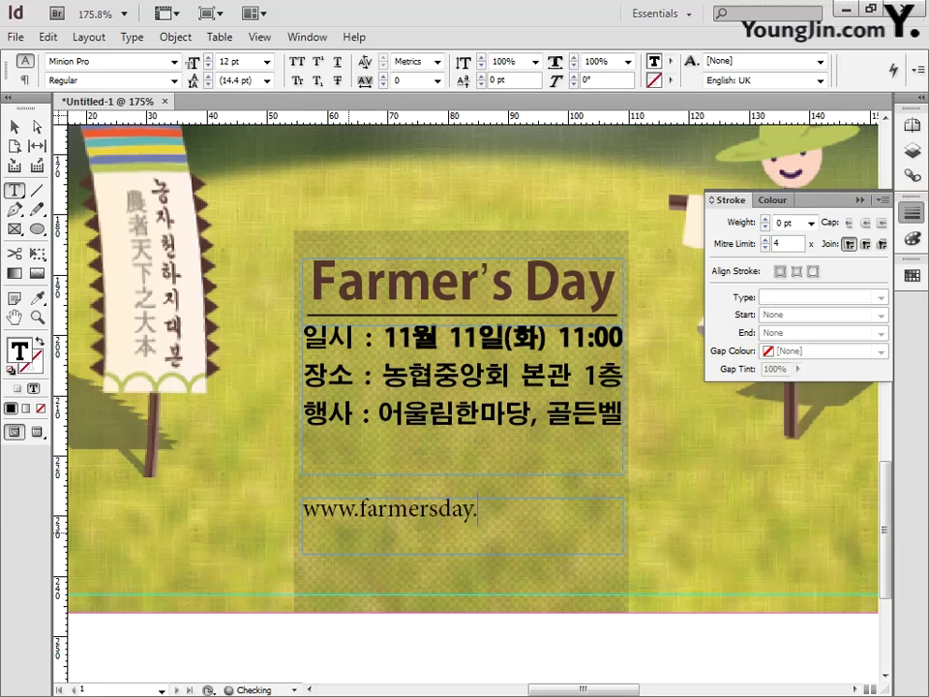
type(".or.kr")
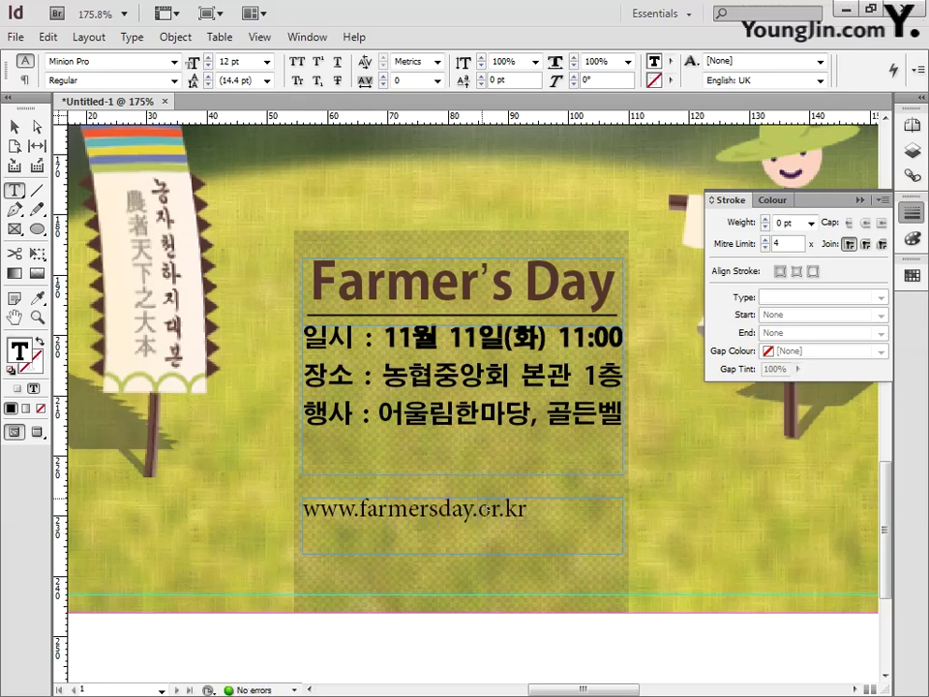
- Set the web address in Adobe Gothic Std B at 14 pt
left_click_drag(526, 510, 198, 479)
left_click(175, 61)
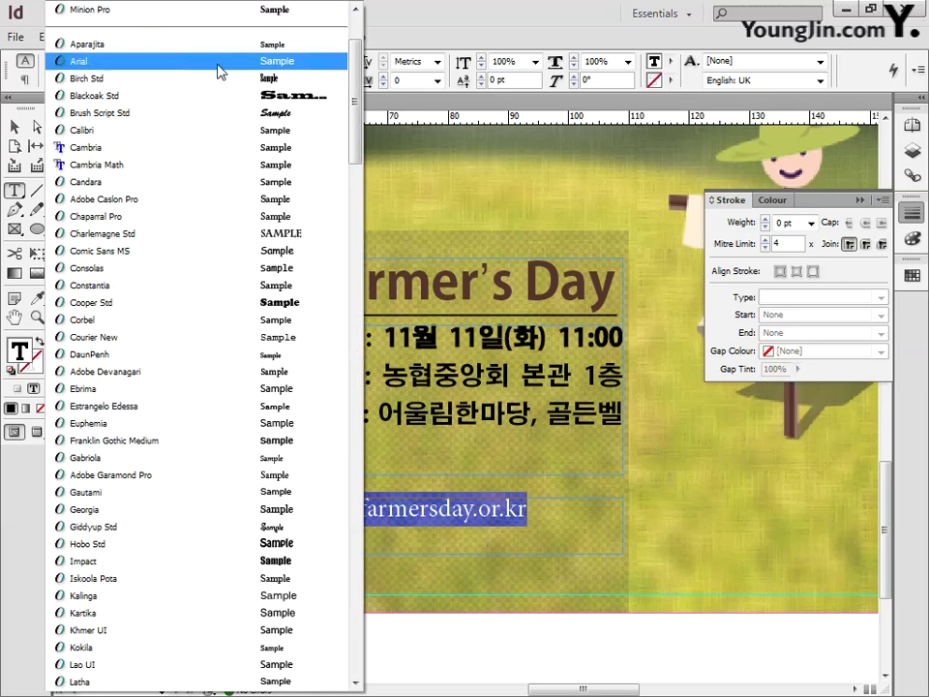
scroll(194, 194, "up", 3)
left_click(87, 8)
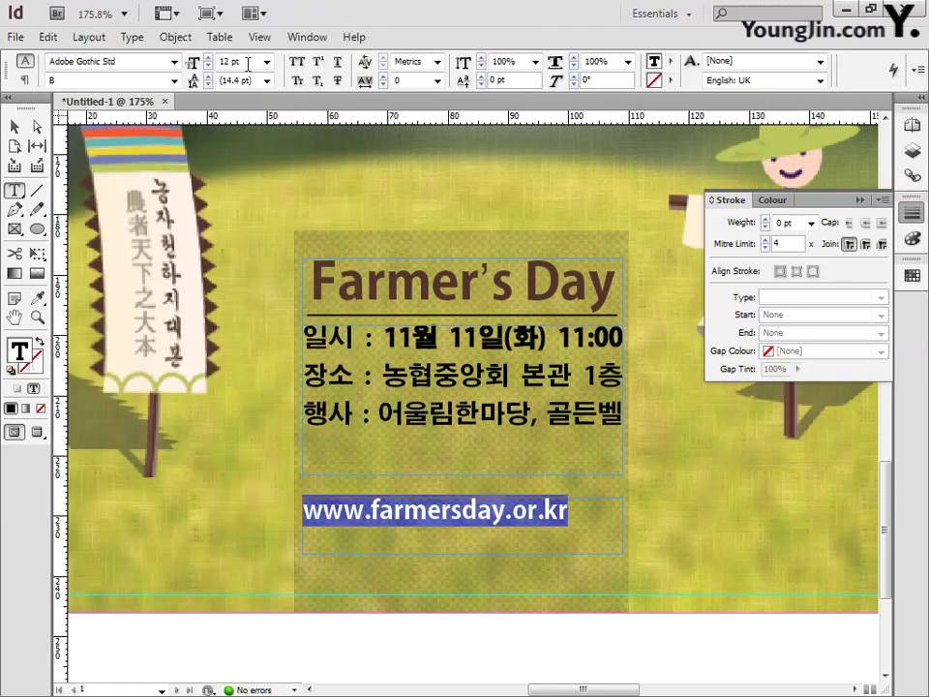
key("ctrl+shift+period")
- Centre-align the web address and move its frame up to just below the last line of event details
left_click(132, 41)
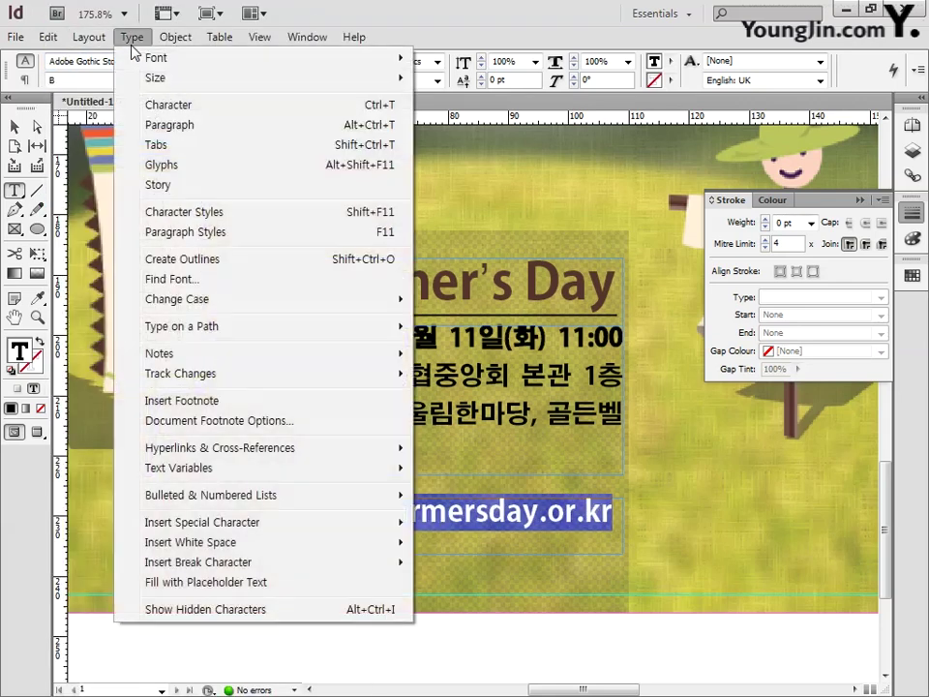
left_click(169, 125)
left_click(259, 352)
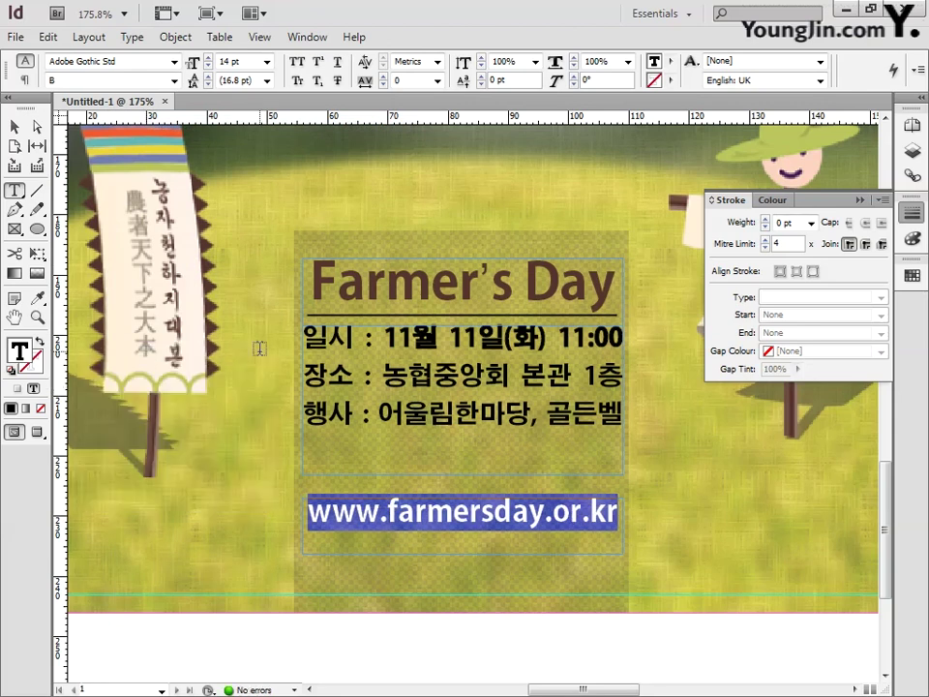
key("Escape")
left_click_drag(458, 505, 453, 447)
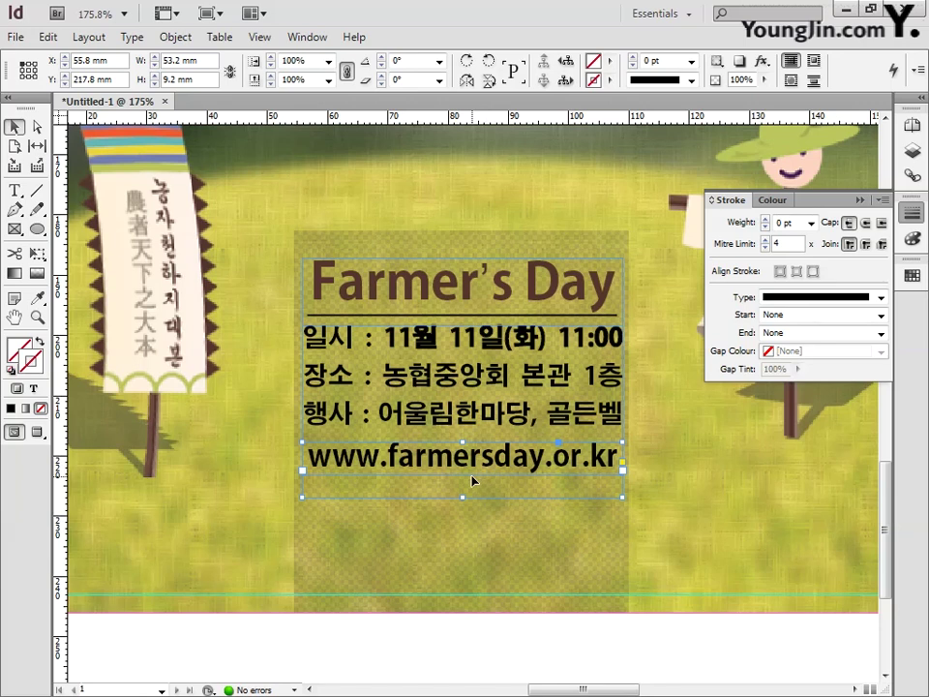
- Draw two horizontal lines, one about 52.4 mm long above the web address and one about 53.2 mm below it
left_click(37, 191)
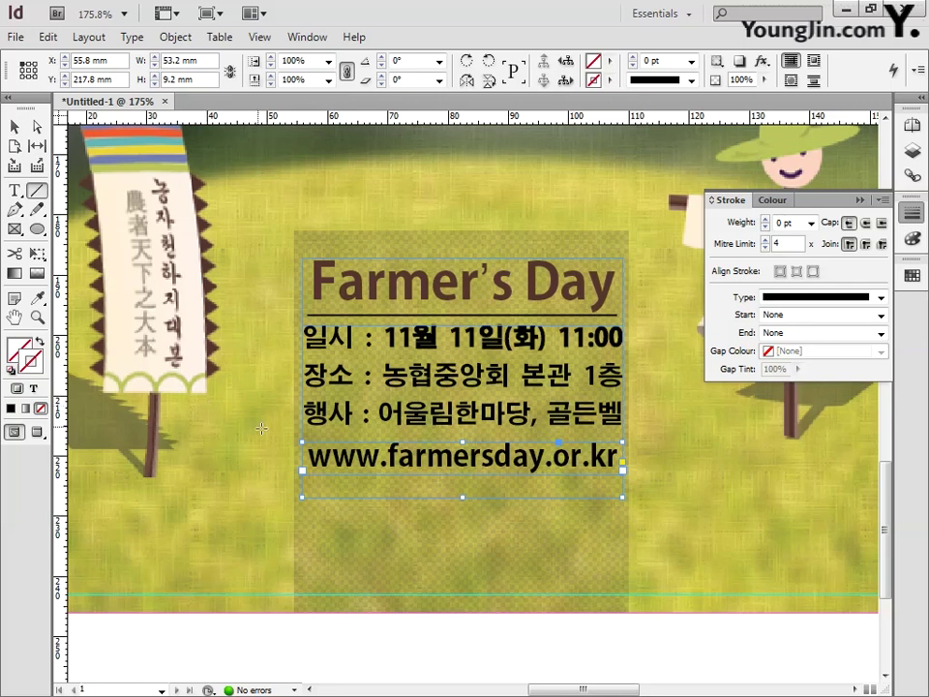
left_click_drag(306, 438, 621, 435)
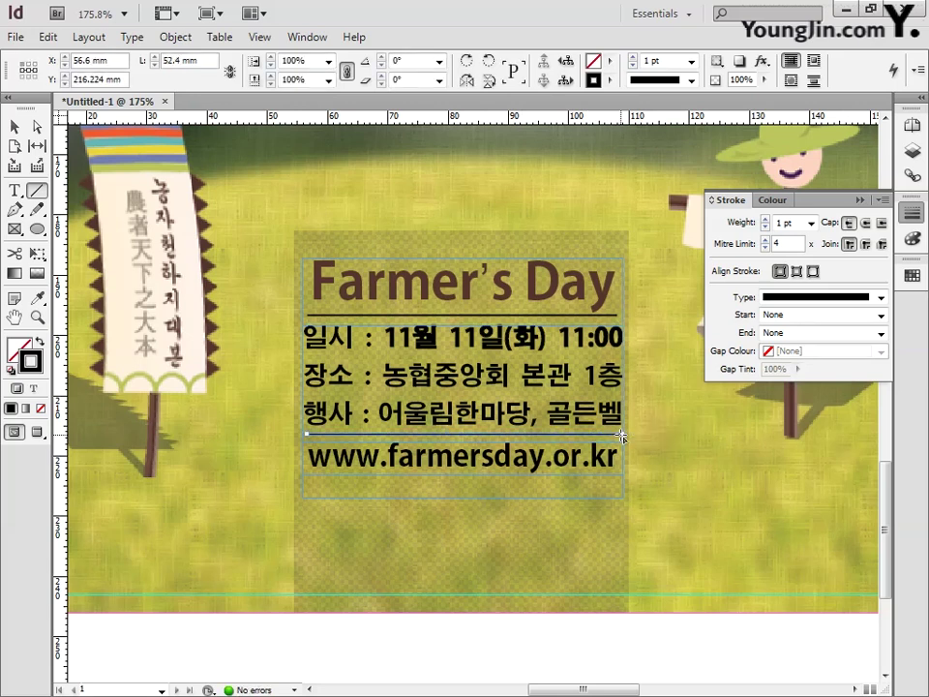
left_click_drag(624, 489, 302, 486)
- Set the stroke weight of the line above the web address to 0.6 pt
left_click(13, 126)
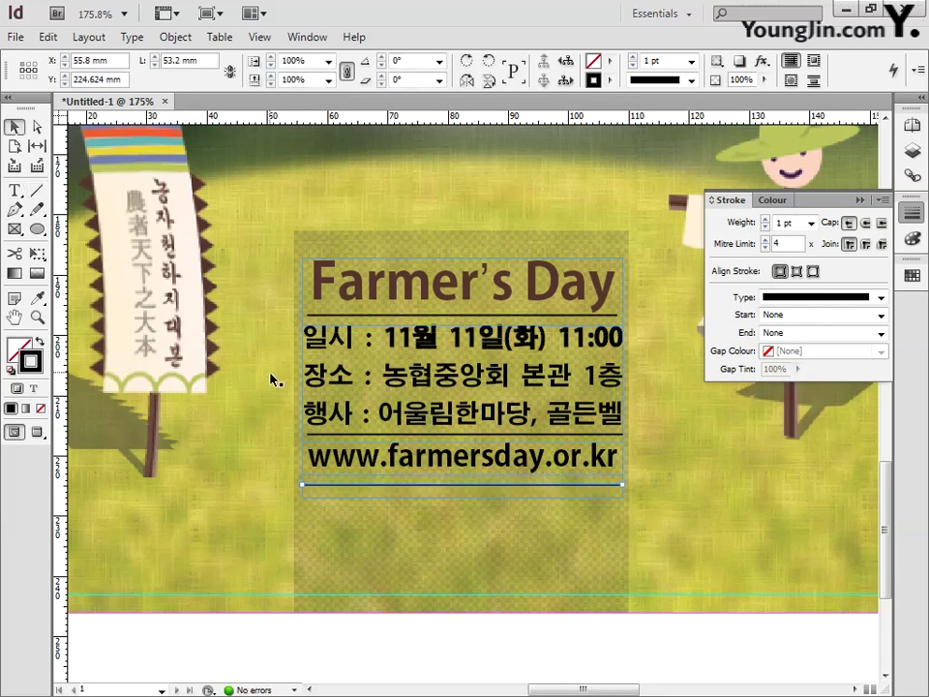
left_click(320, 436)
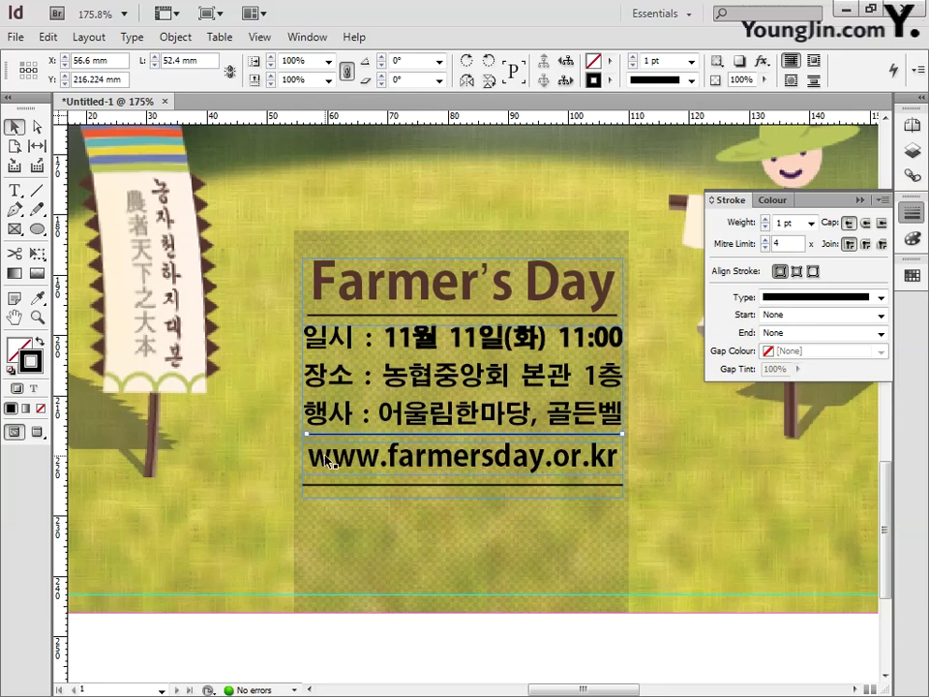
double_click(796, 222)
type("0.6")
key("Return")
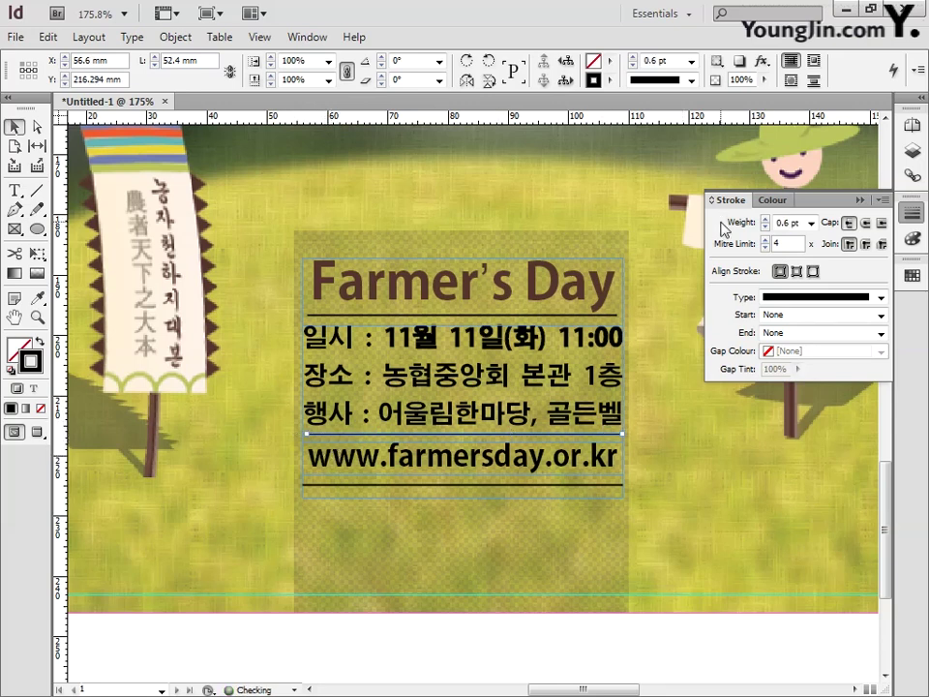
- Add a text frame about 5 × 5 mm beside the vertical crop mark at the poster's lower-left corner containing "01"
key("ctrl+0")
left_click(37, 316)
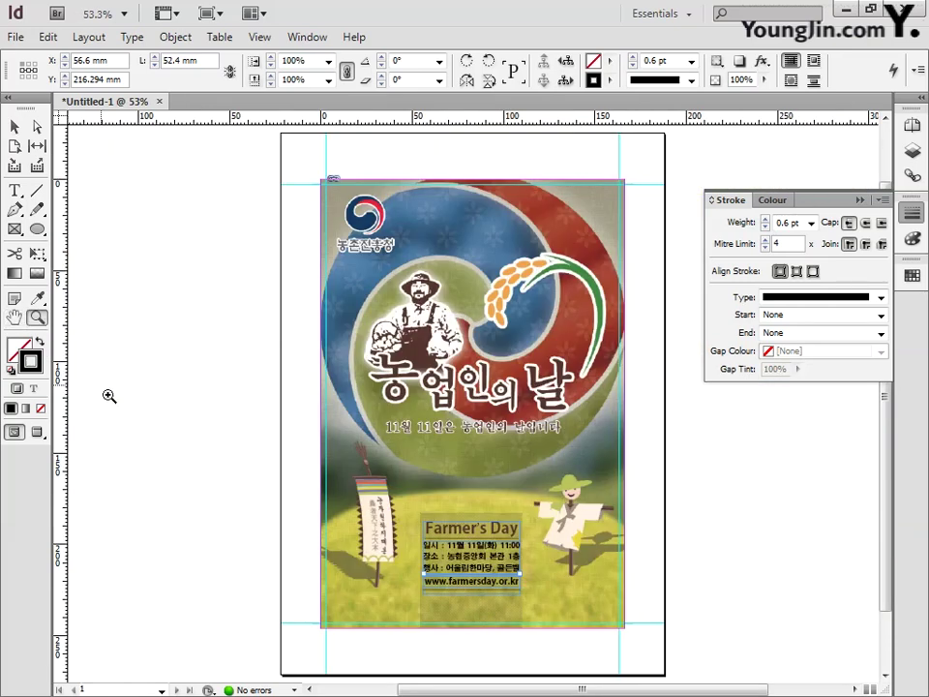
left_click_drag(306, 611, 360, 646)
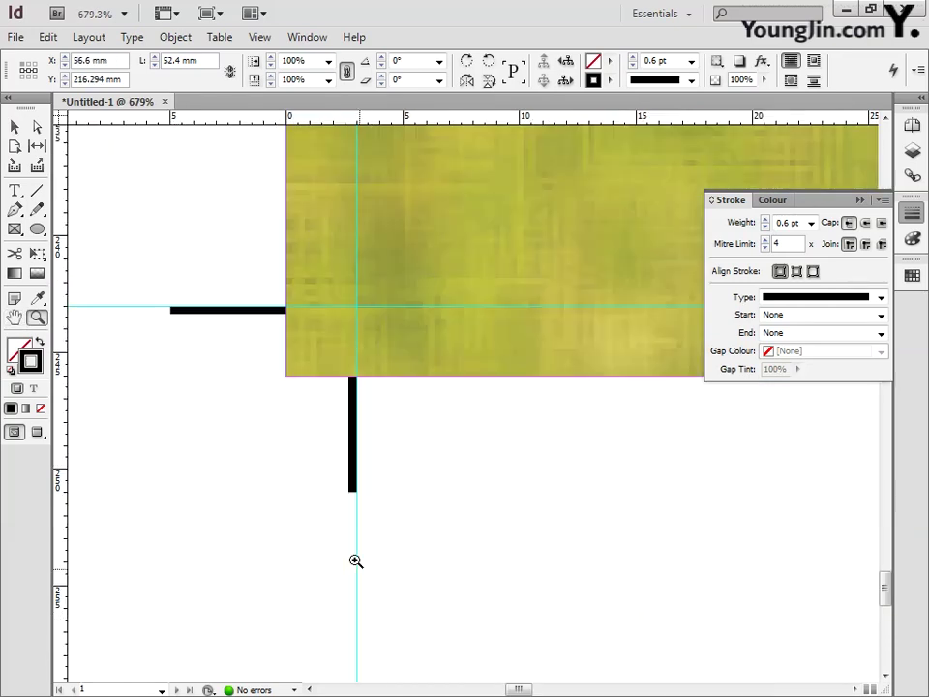
left_click(14, 191)
left_click_drag(397, 447, 494, 537)
left_click(912, 213)
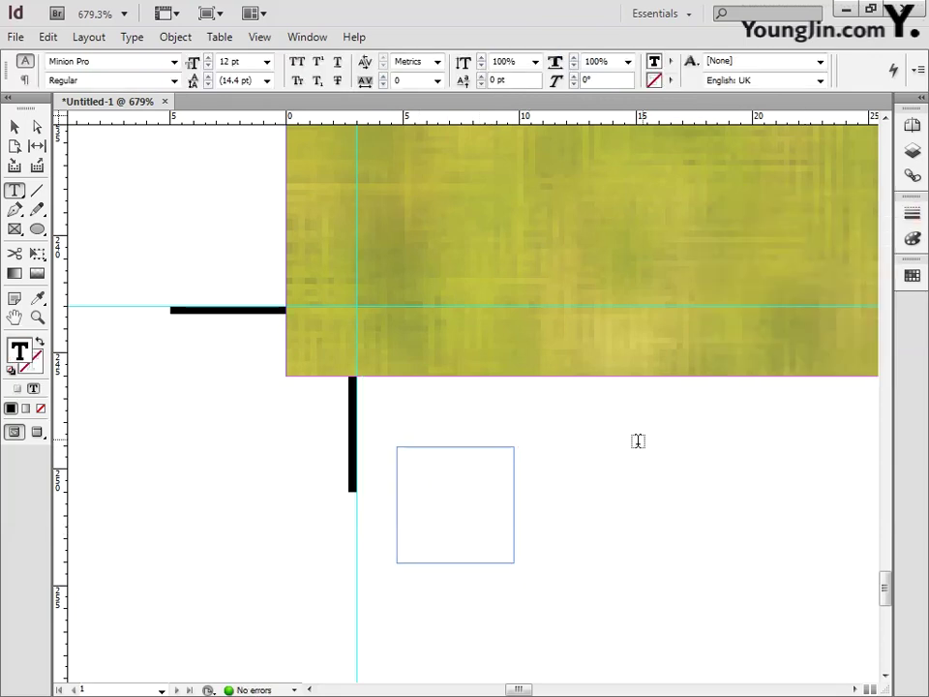
type("01")
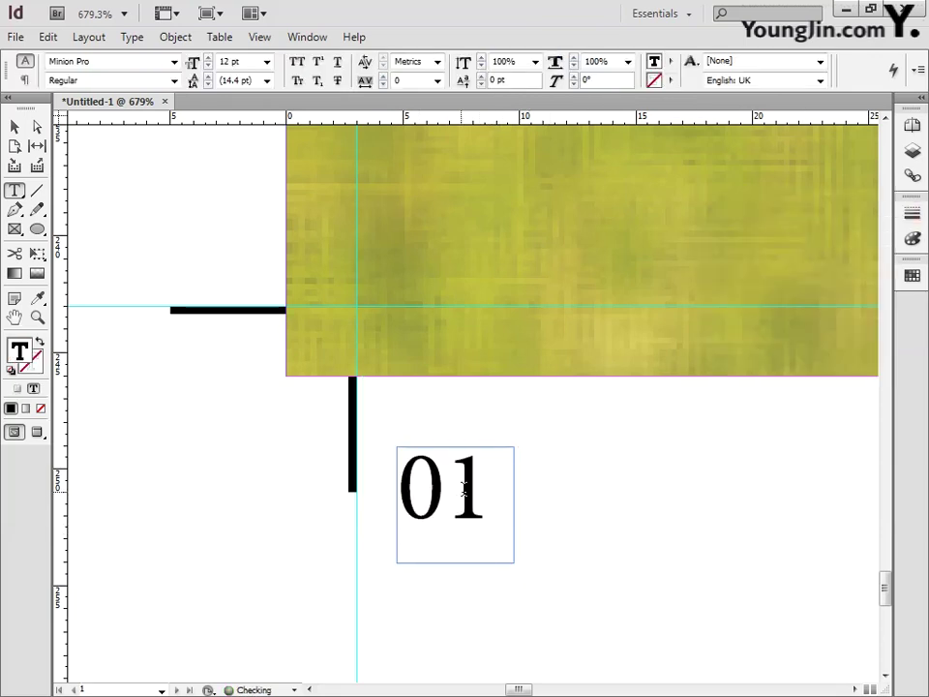
- Set the number "01" in Dotum at 10 pt
left_click_drag(479, 484, 411, 487)
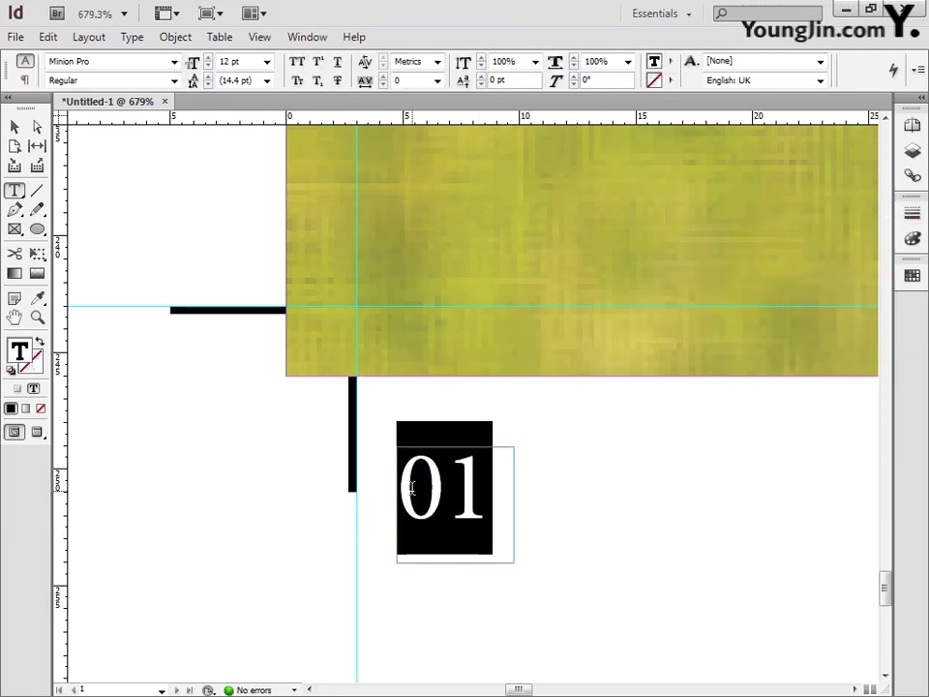
left_click(174, 61)
scroll(339, 123, "up", 3)
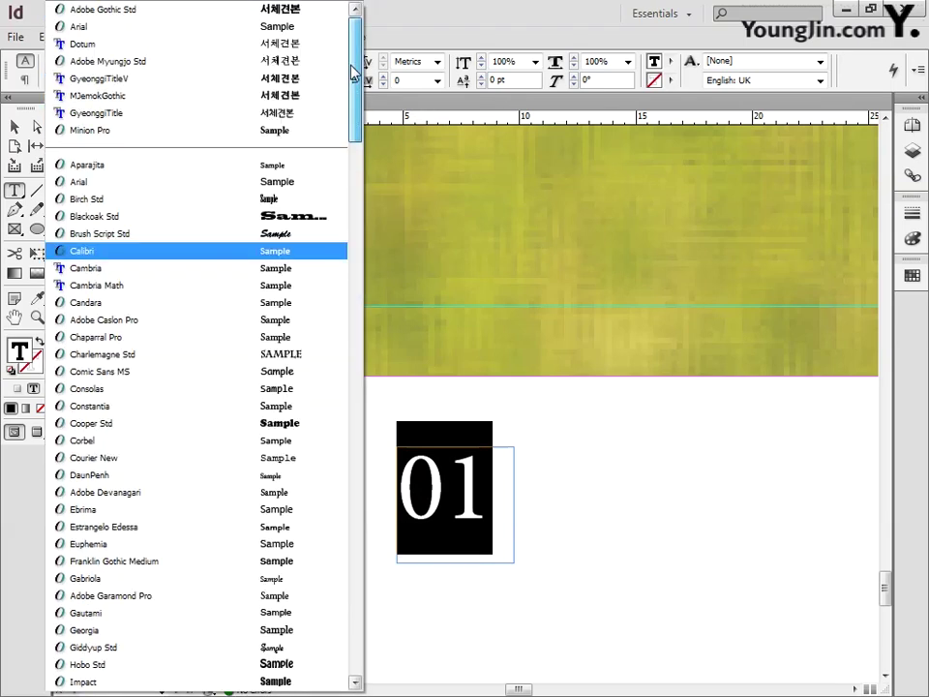
left_click(173, 49)
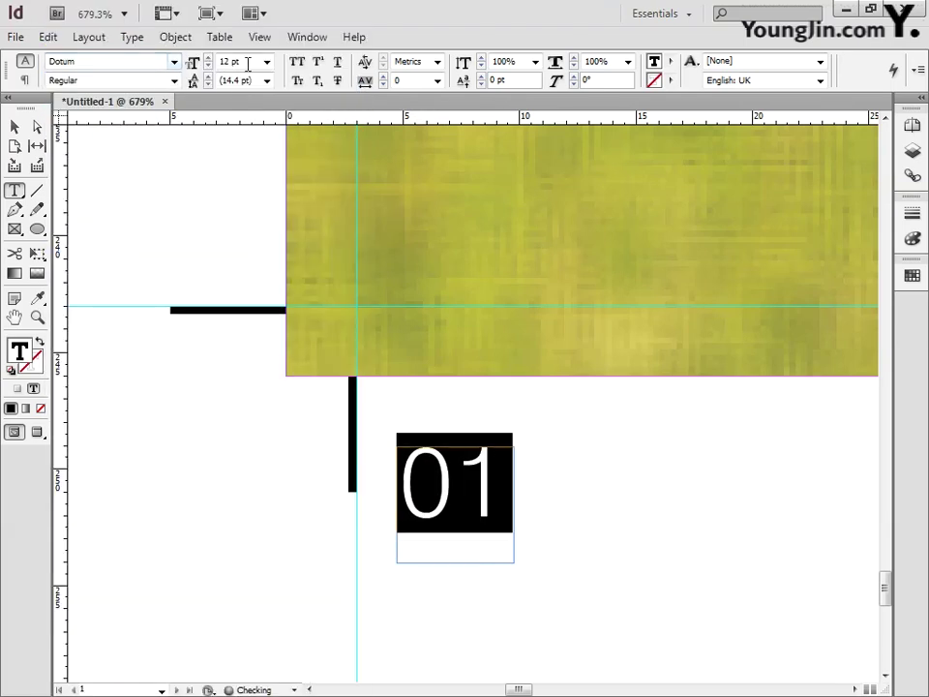
type("10")
key("Return")
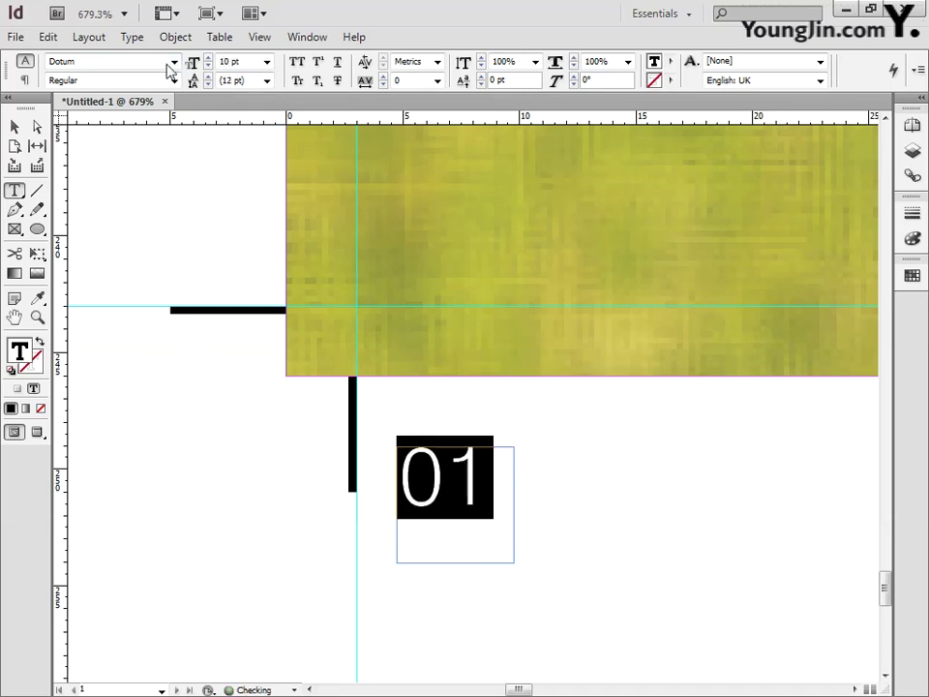
key("Escape")
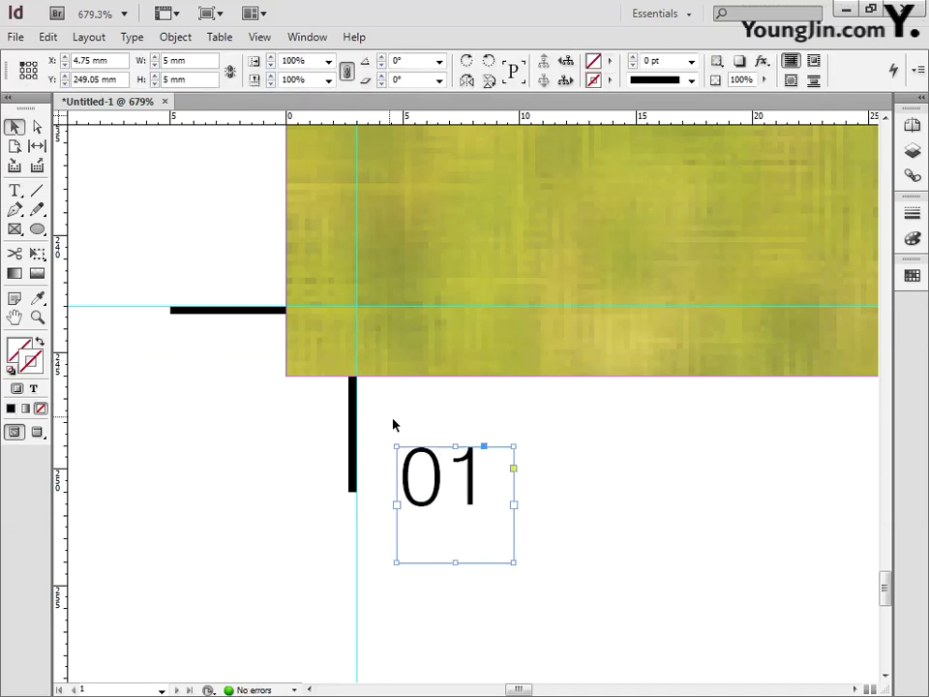
- Move the "01" frame close to the vertical crop mark, at about X 3.55 mm, Y 248.5 mm, and deselect it
left_click_drag(431, 453, 403, 440)
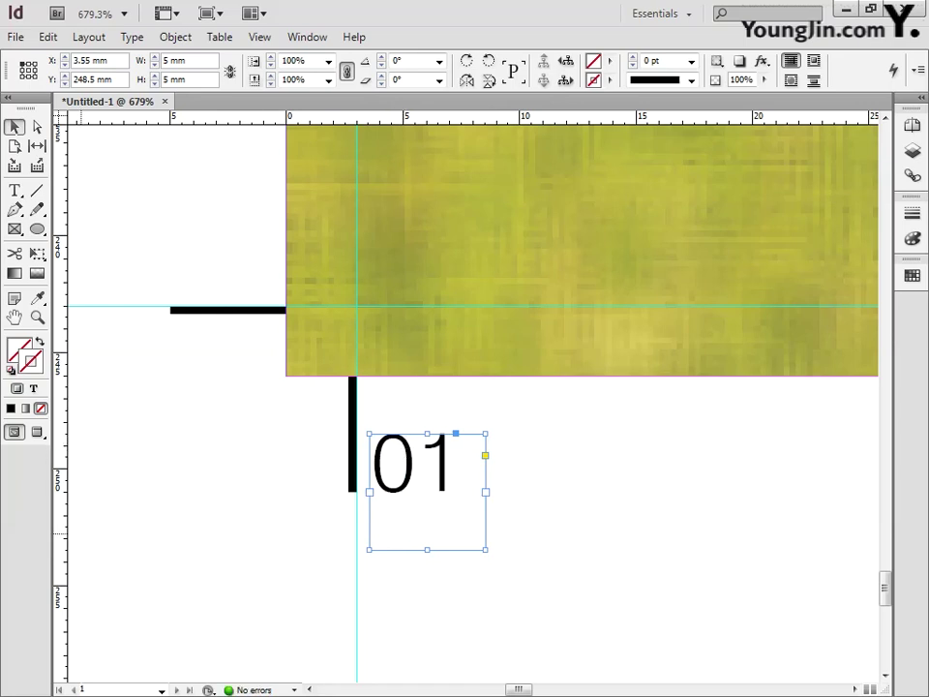
key("ctrl+r")
key("ctrl+0")
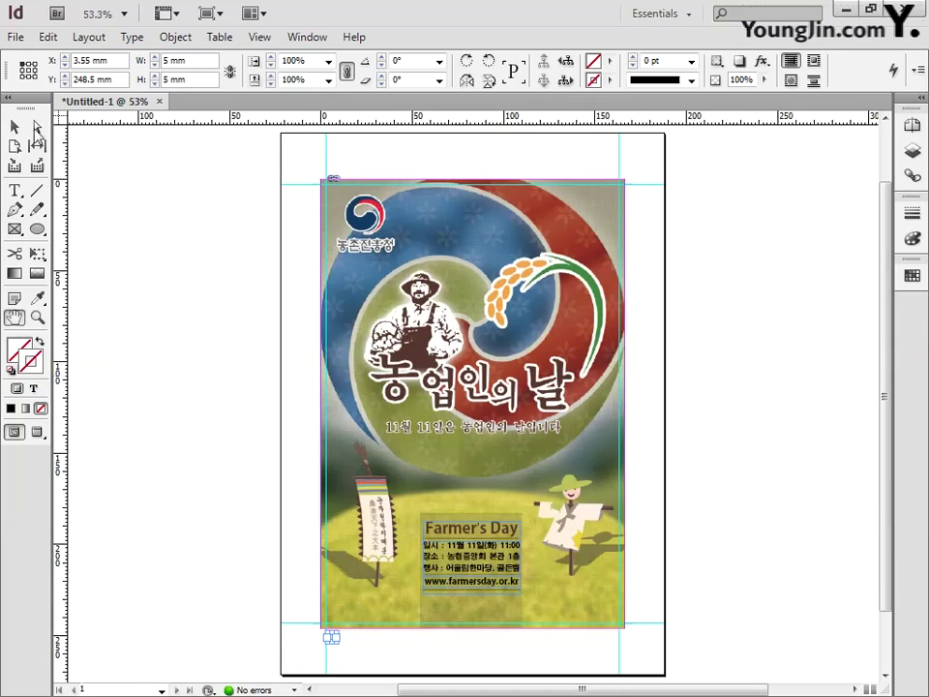
left_click(141, 253)
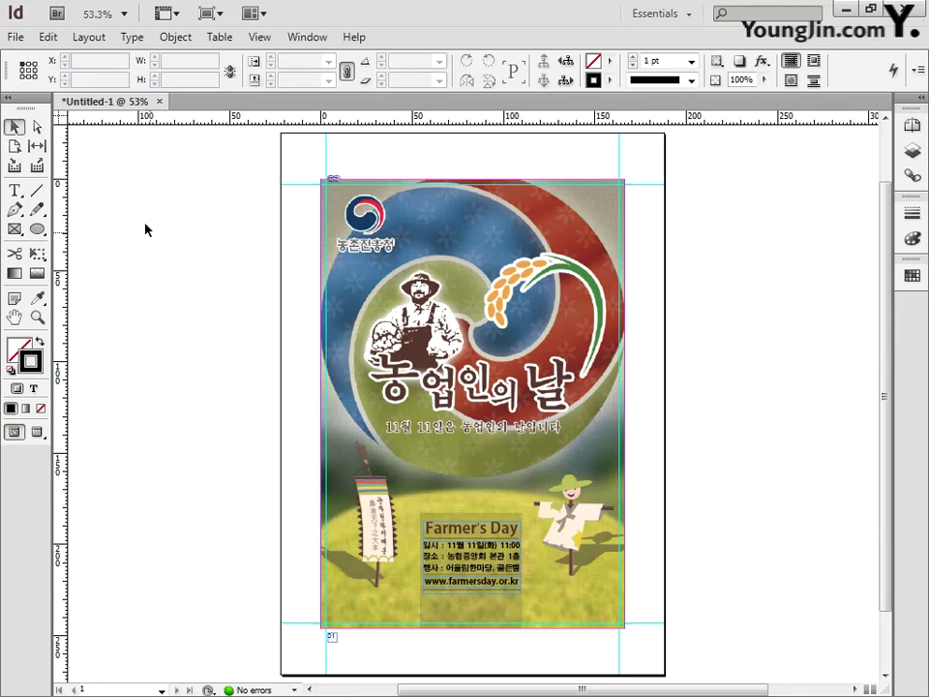
- Save the document as 01 in InDesign CS6 format in the 작업 folder, replacing the existing file
left_click(15, 40)
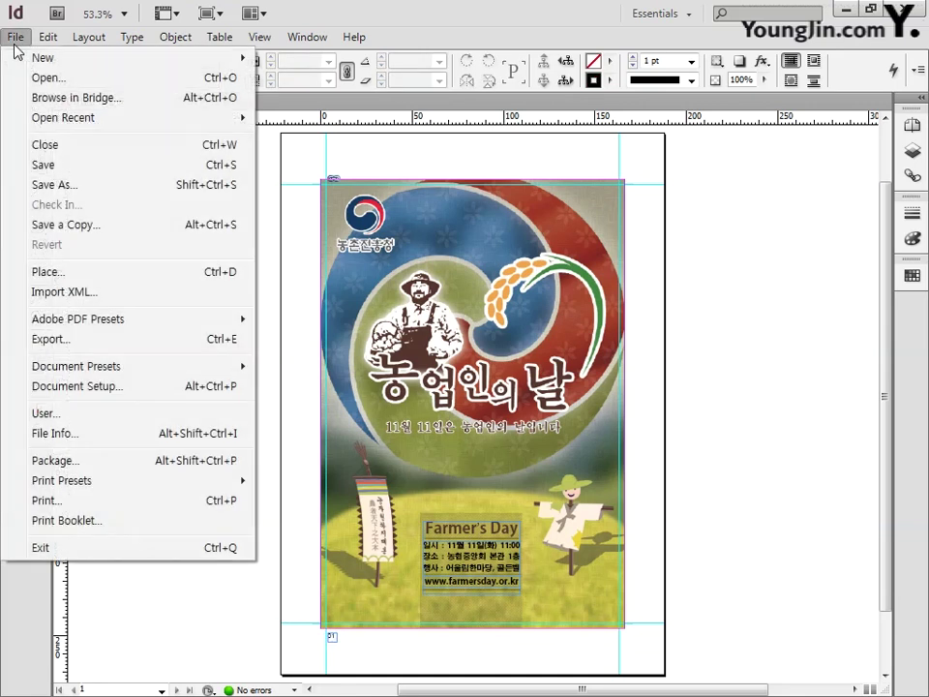
left_click(61, 170)
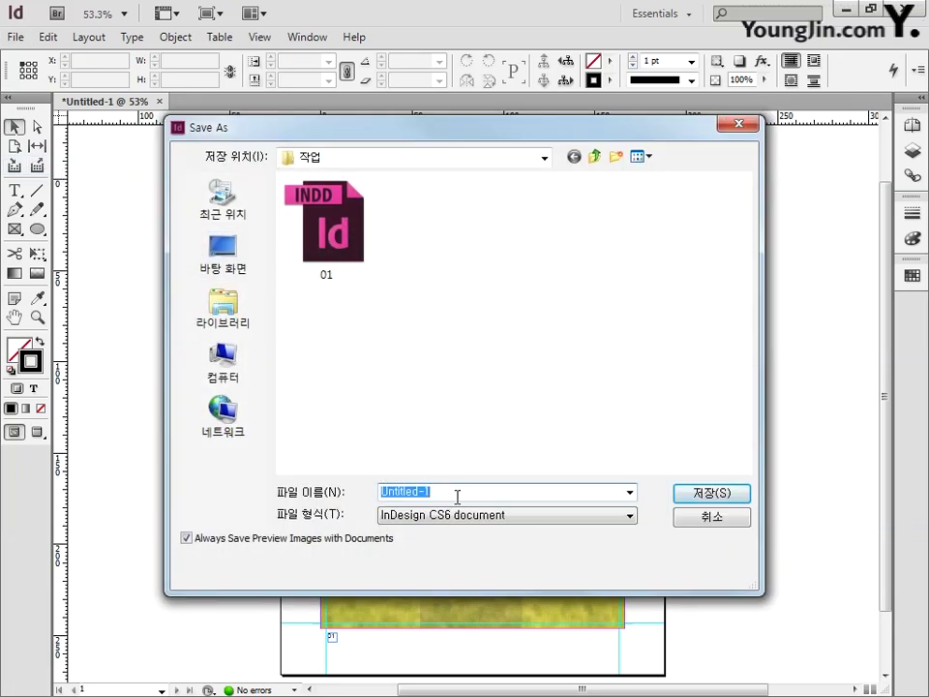
type("01")
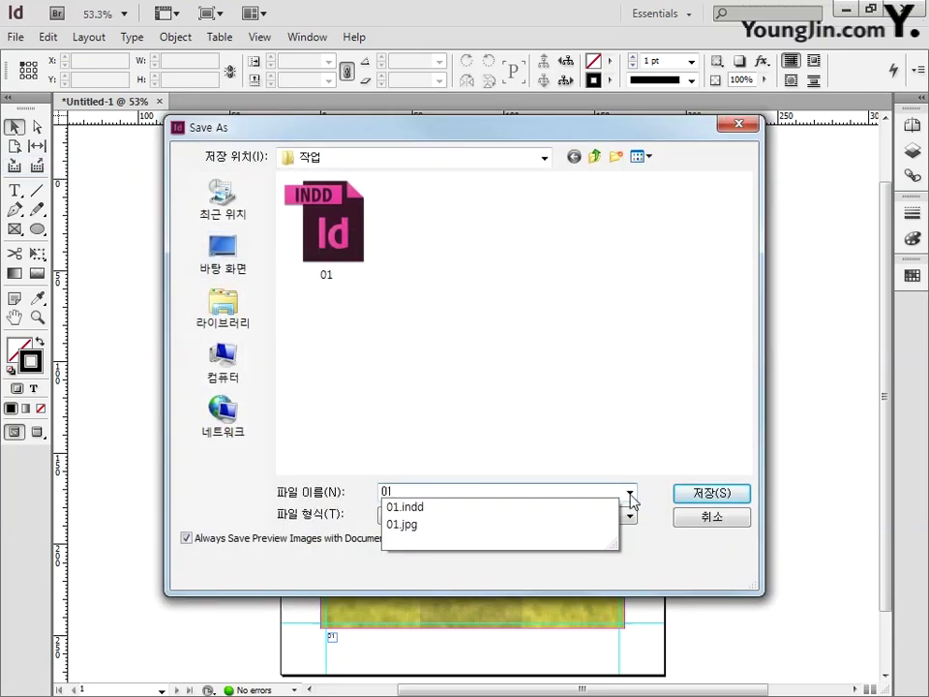
left_click(702, 493)
left_click(498, 361)
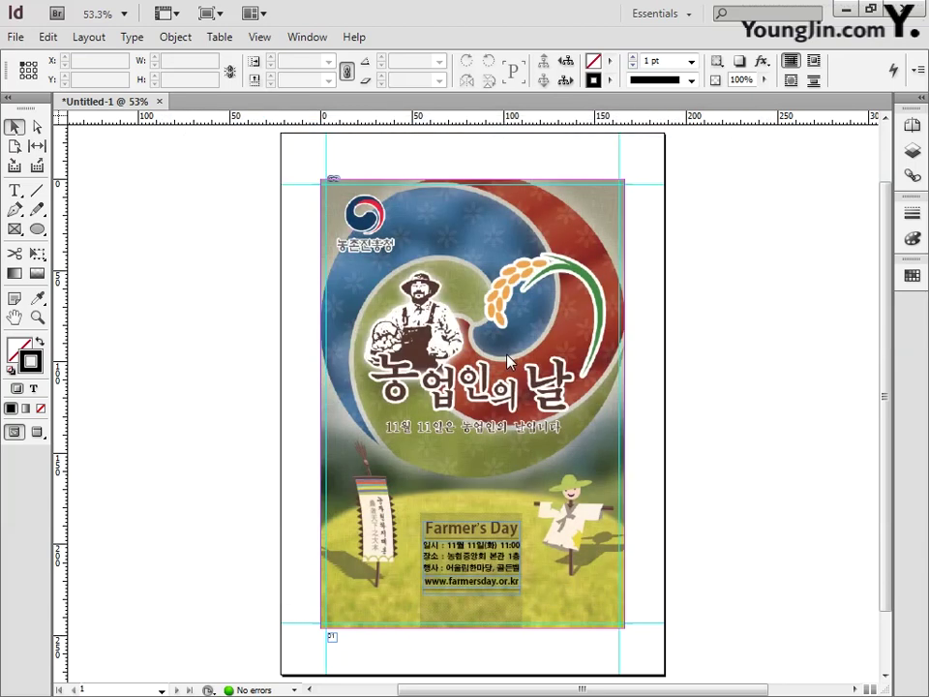